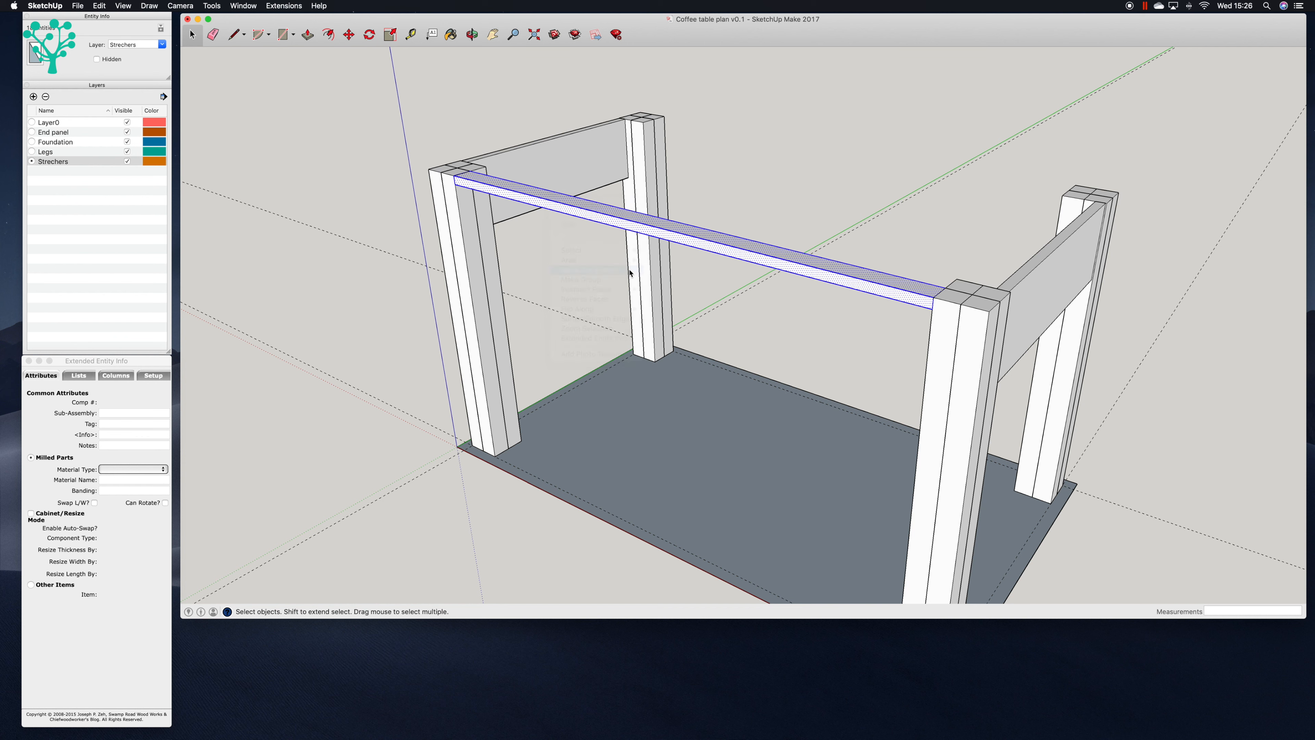
Step: Name the new front rail component Strecher top and set its sub-assembly to Strecher
text(Strecher top)
key(Return)
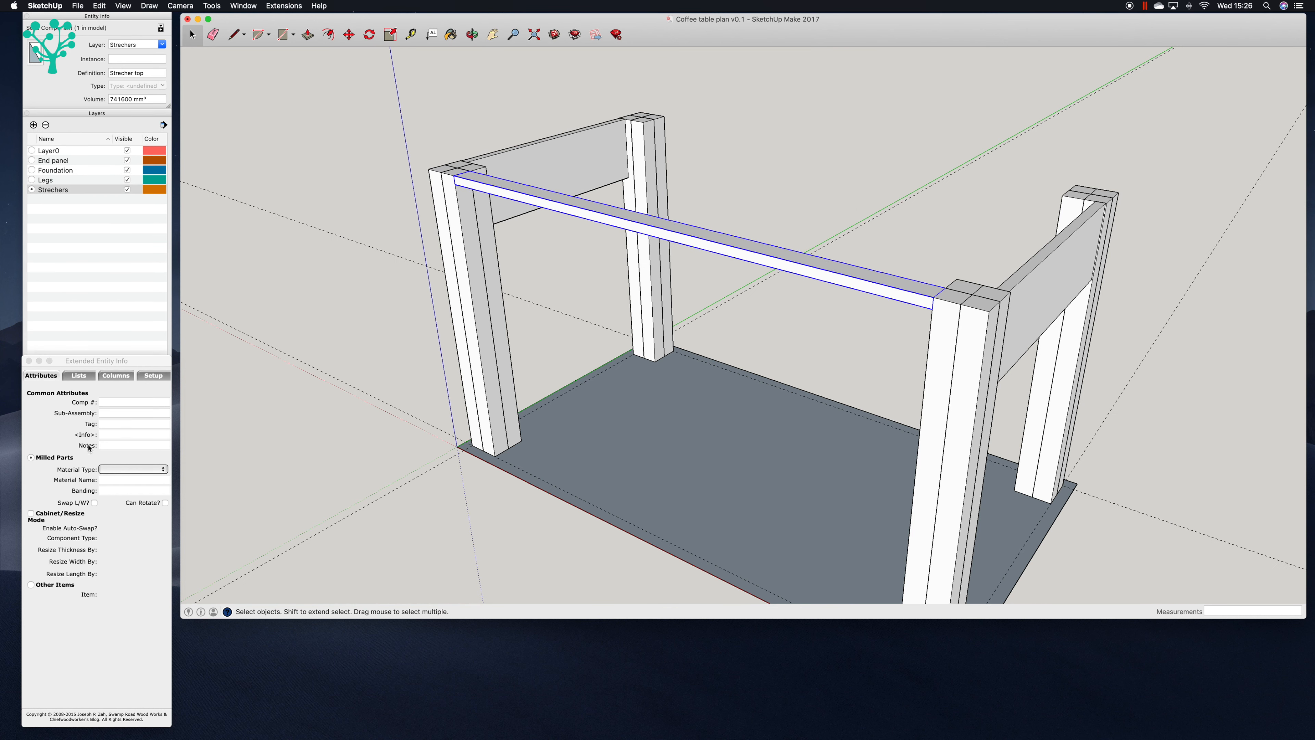
click(110, 414)
click(109, 412)
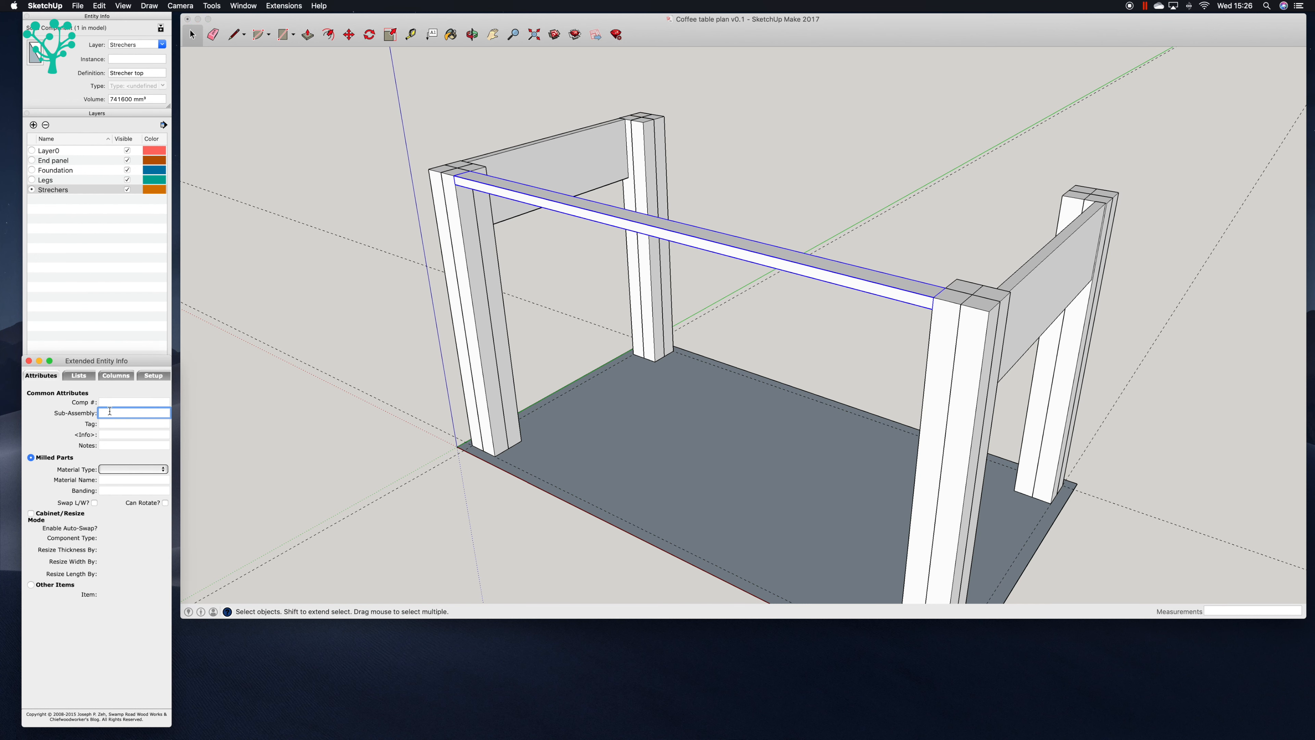
text(Strecher)
Step: Assign the stretcher the material type Dimensioned Lumber and the material name Oak, American
click(118, 469)
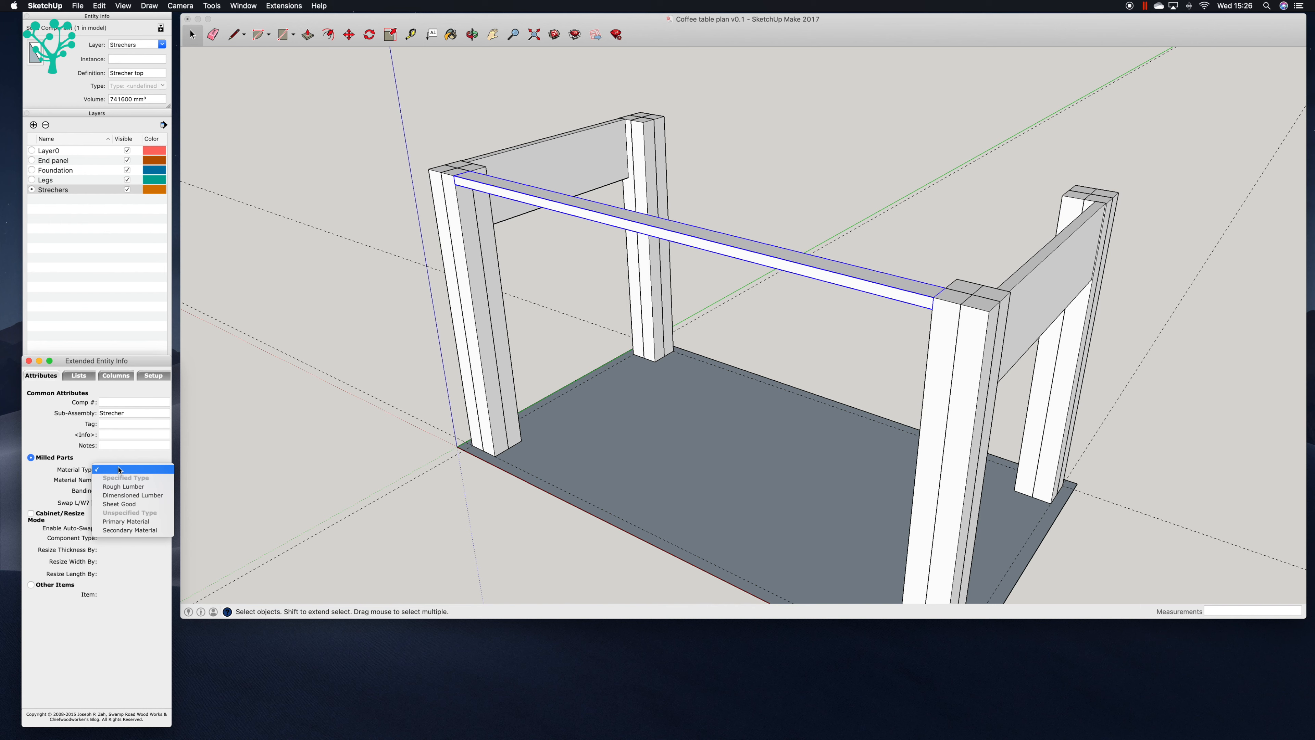
click(126, 492)
click(126, 482)
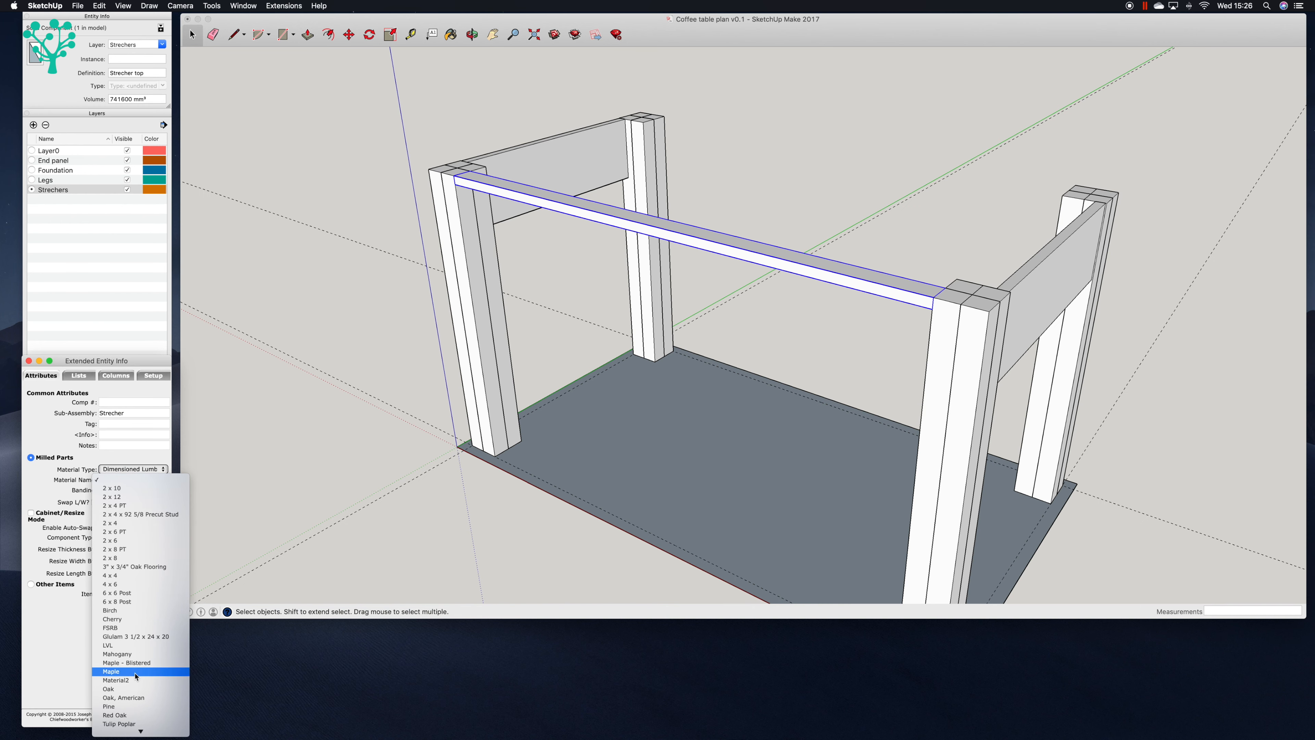
click(124, 697)
Step: Enable cabinet/resize mode for the stretcher and set the thickness, width and length resize values to 2 each
click(32, 512)
click(112, 548)
text(2)
key(Tab)
text(2)
key(Tab)
text(2)
click(228, 548)
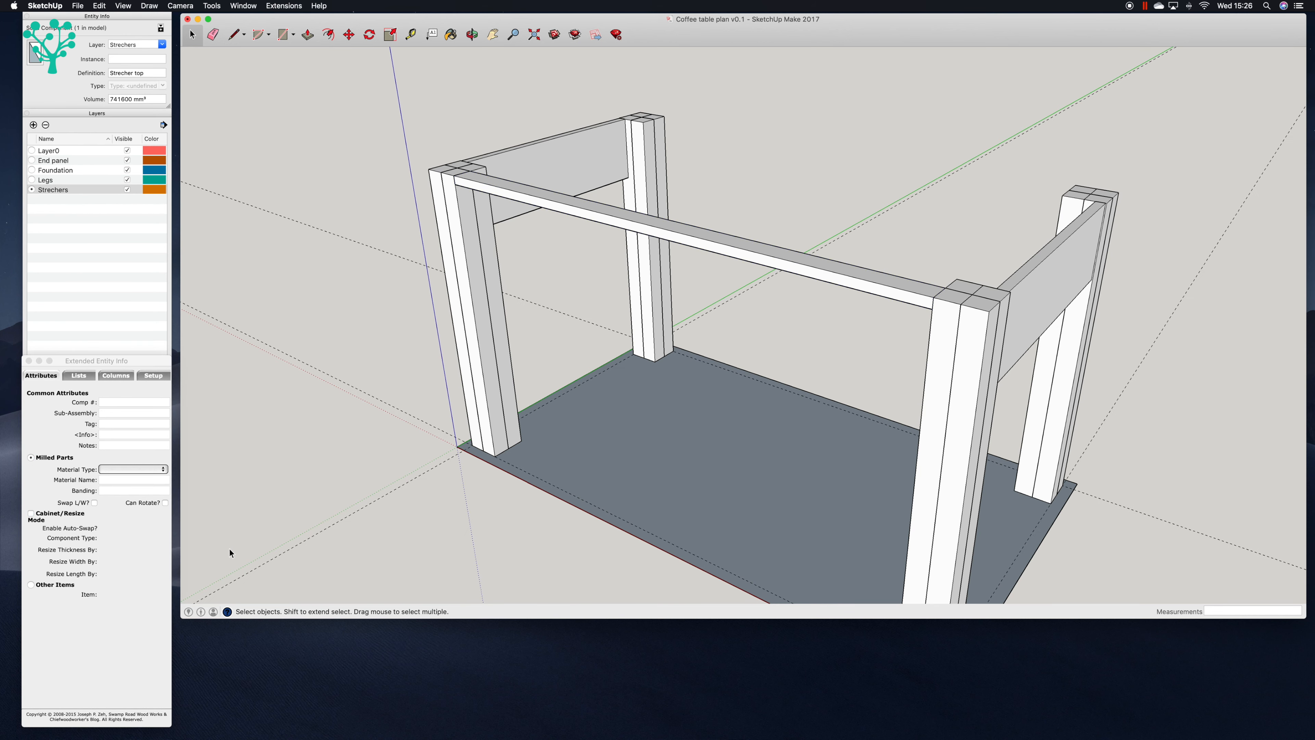
Step: Edit the stretcher component and push its front face inward by 2 mm to set it back from the legs
triple_click(536, 197)
scroll(536, 199, up, 5)
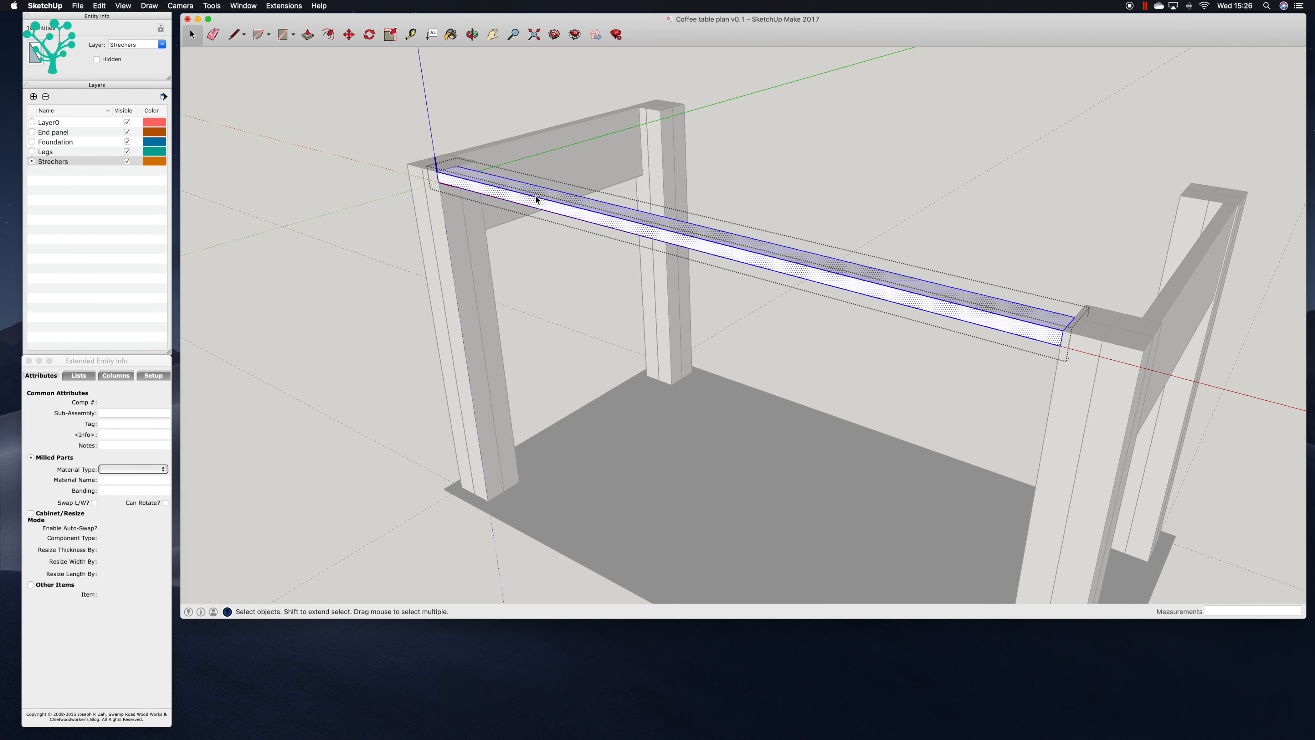
click(308, 34)
click(354, 161)
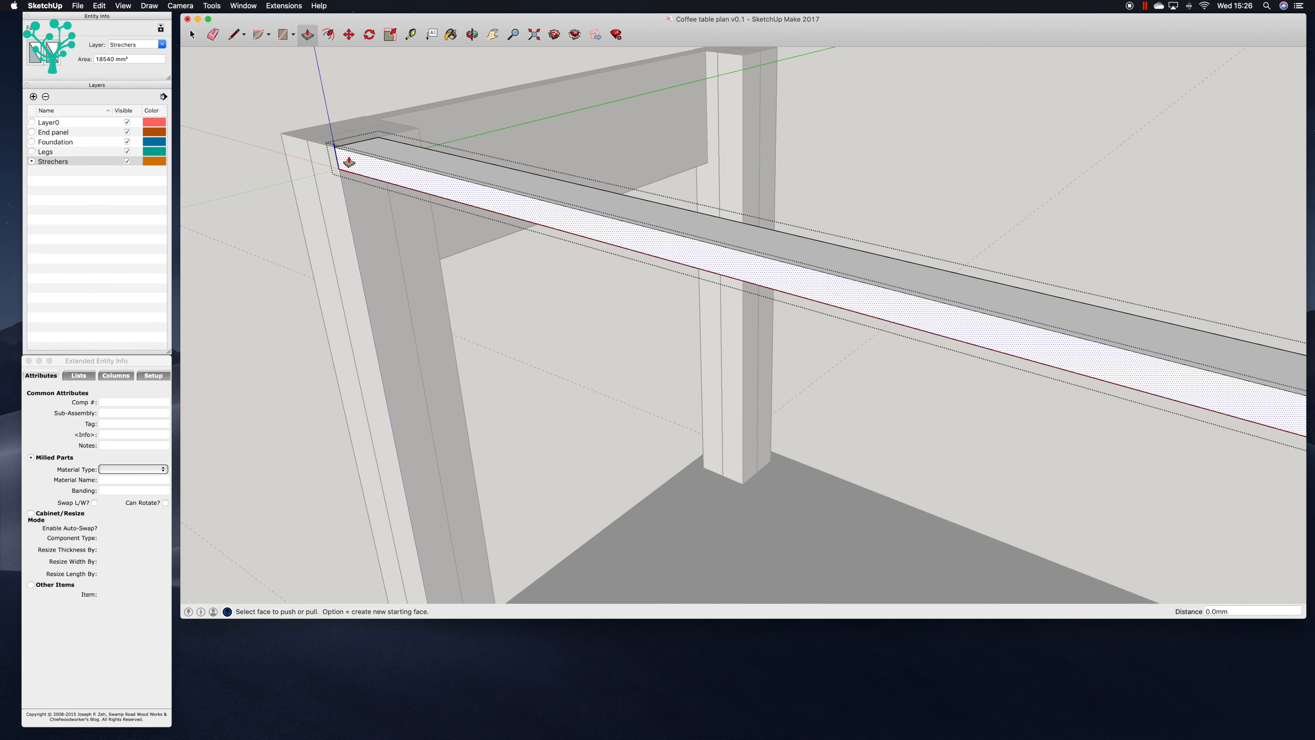
text(2)
key(Return)
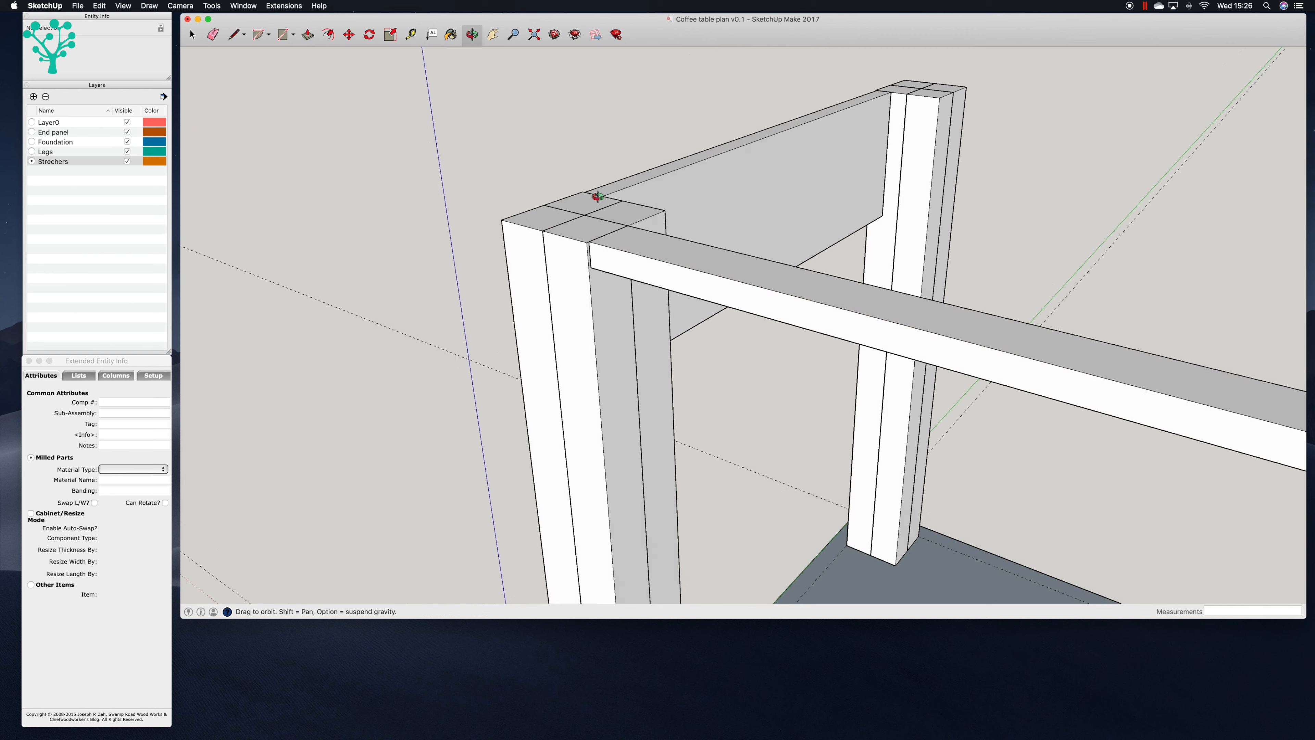
Step: Place a tape measure guide 150 mm below the top edge of the front leg beside the stretcher
drag(598, 197, 522, 126)
mouse_move(676, 205)
mouse_down()
mouse_move(549, 194)
mouse_move(667, 193)
mouse_up()
scroll(673, 199, up, 5)
scroll(676, 201, up, 2)
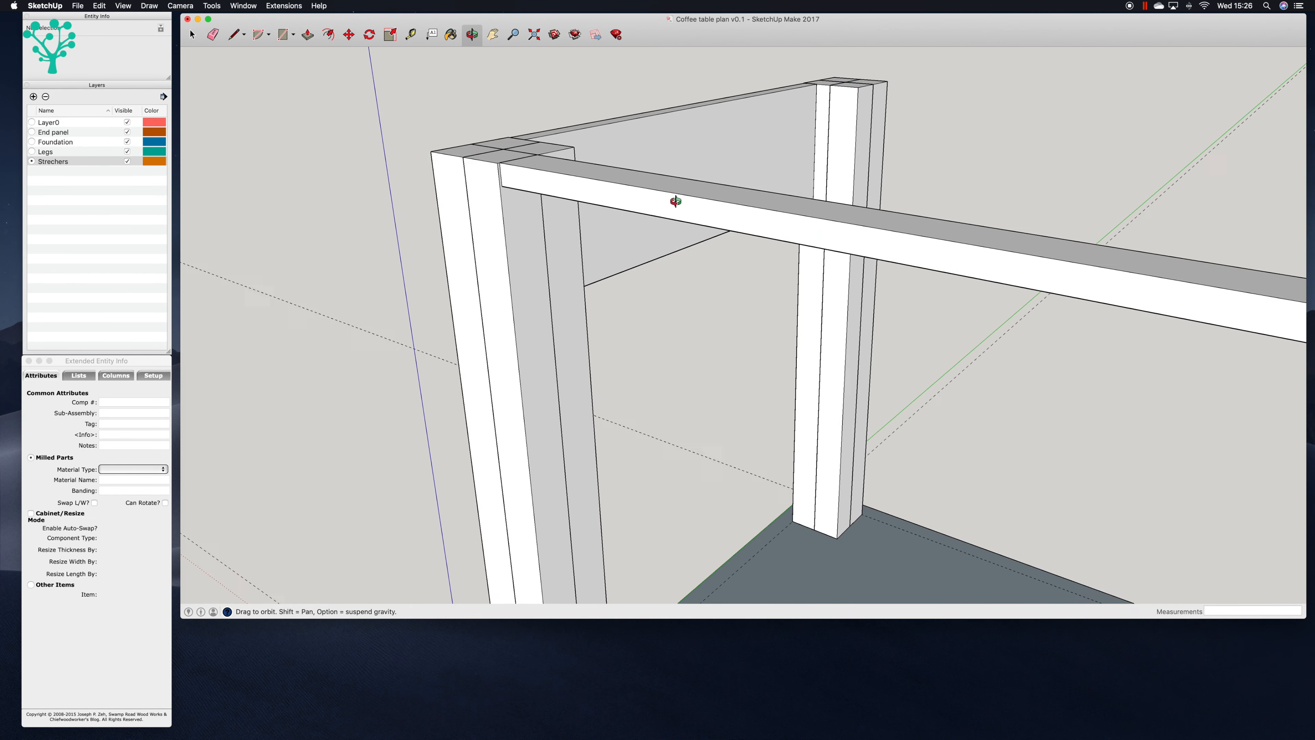
click(192, 33)
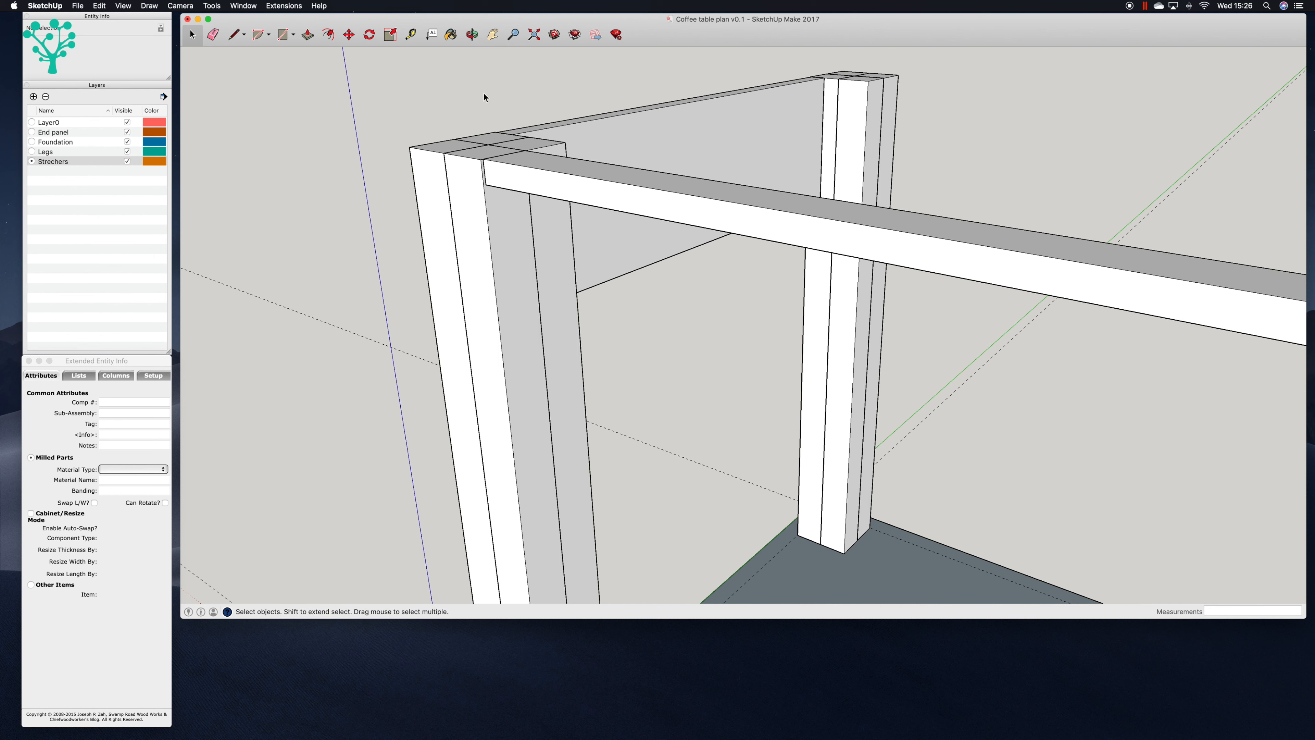
click(410, 35)
click(462, 156)
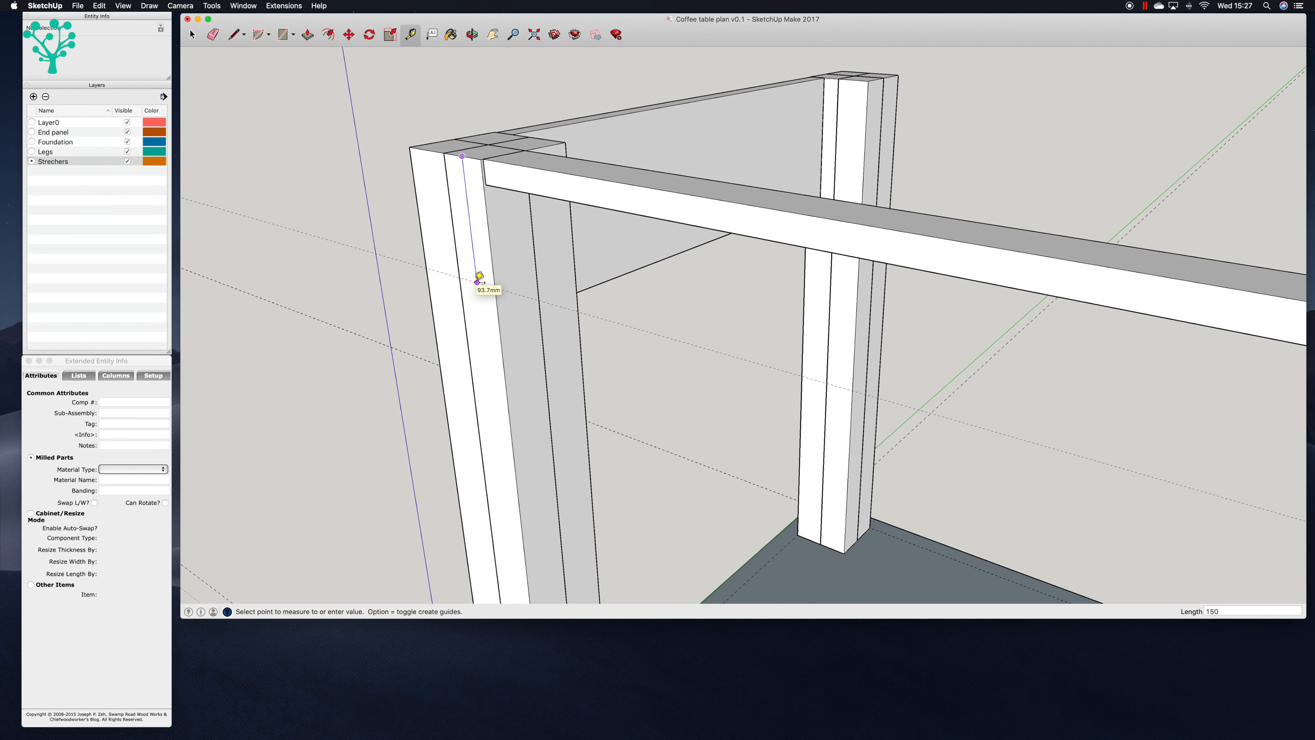
click(479, 277)
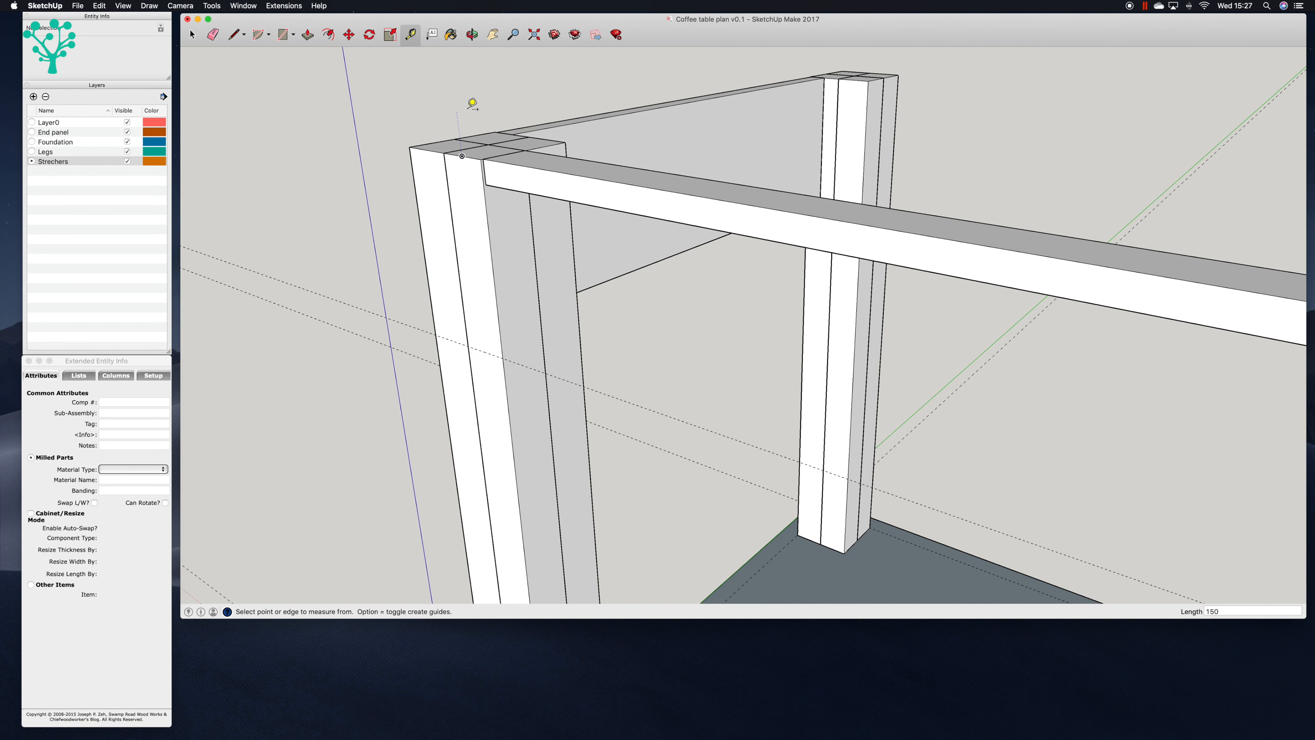
Step: Copy the front top stretcher straight down by its lower corner to the guide below the leg's top edge
click(191, 34)
click(519, 170)
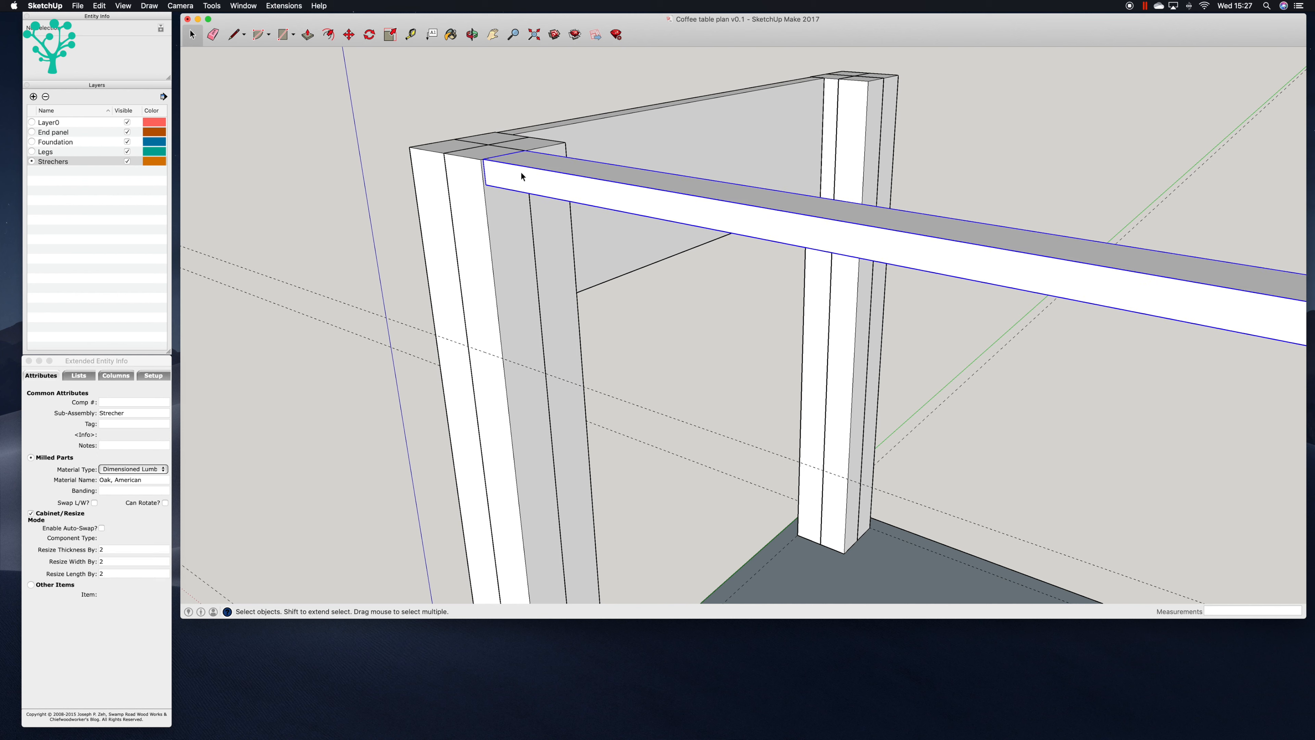
key(m)
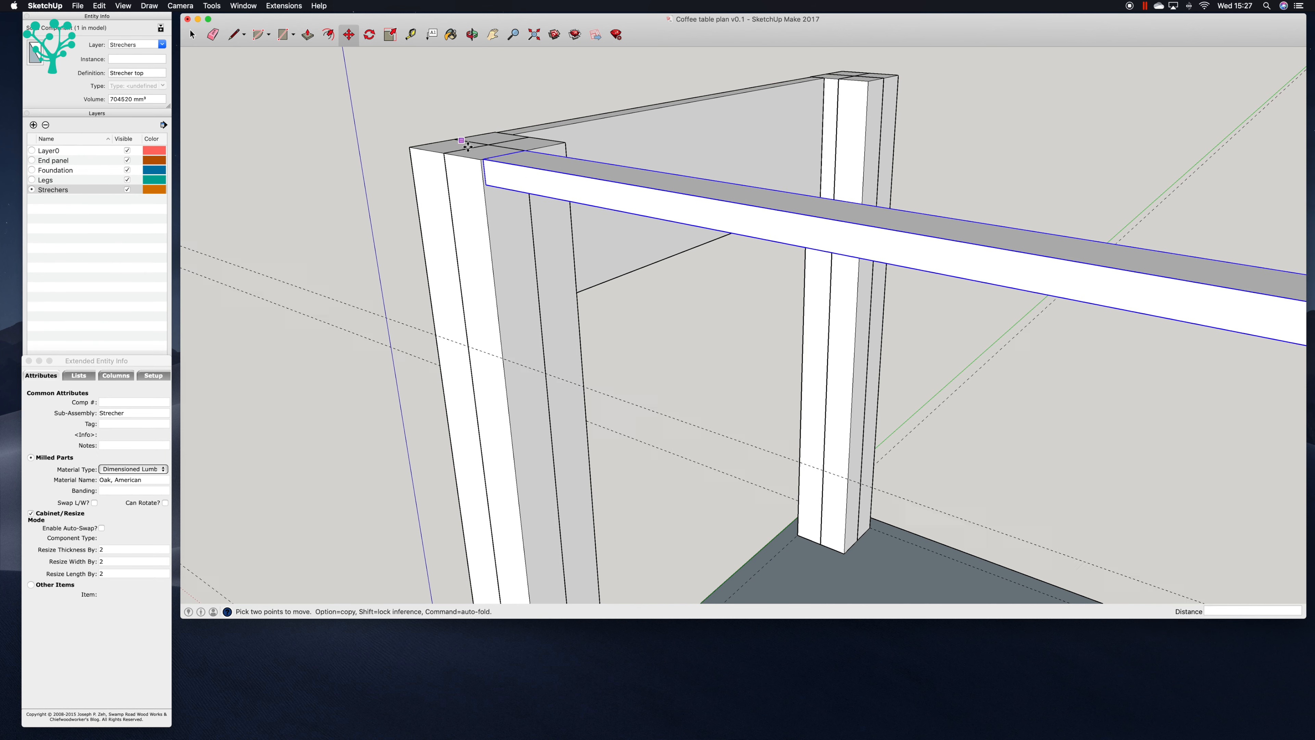
click(484, 185)
key(alt)
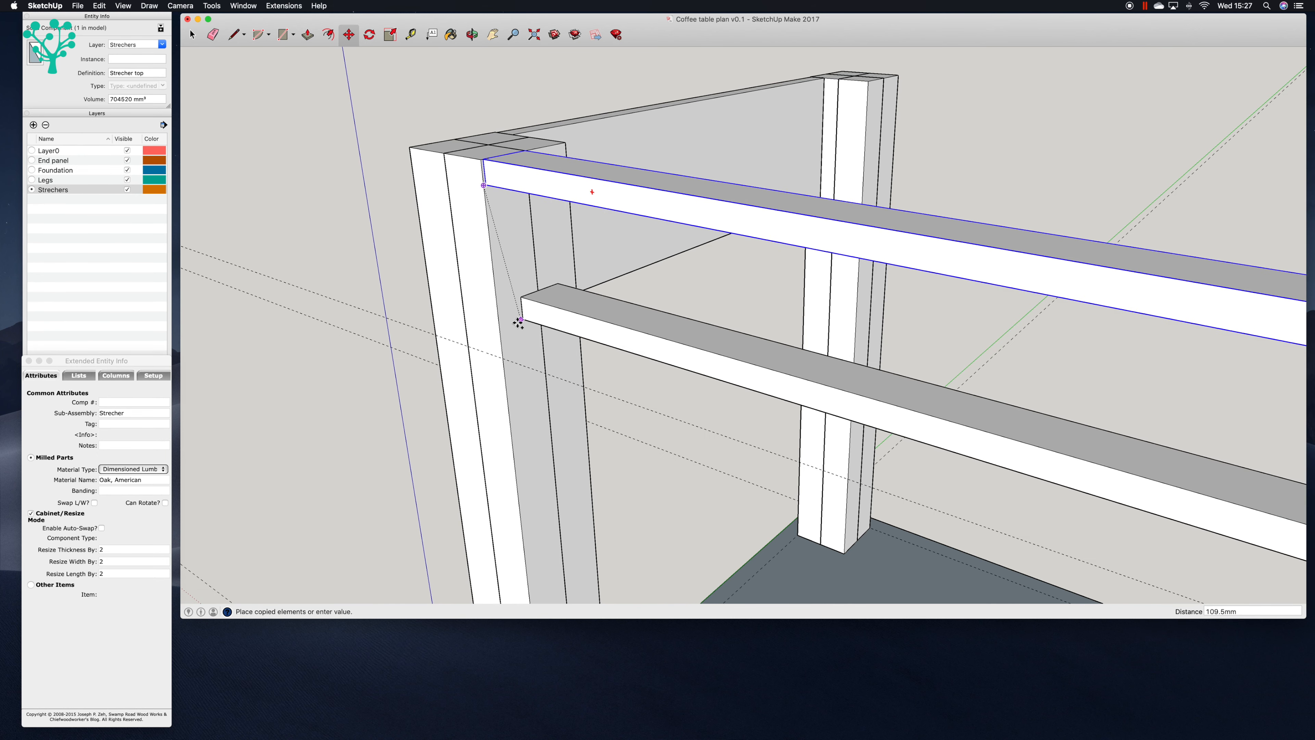
scroll(533, 424, down, 5)
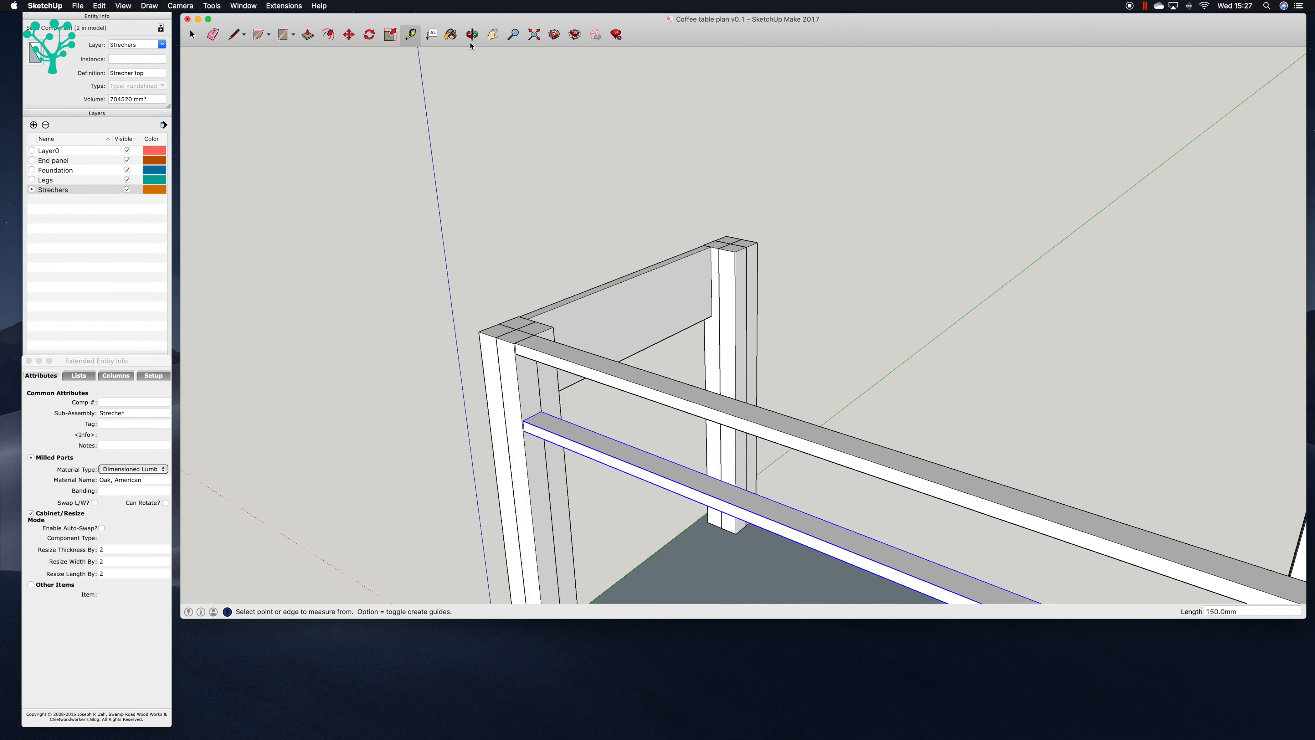
click(471, 39)
drag(658, 166, 744, 102)
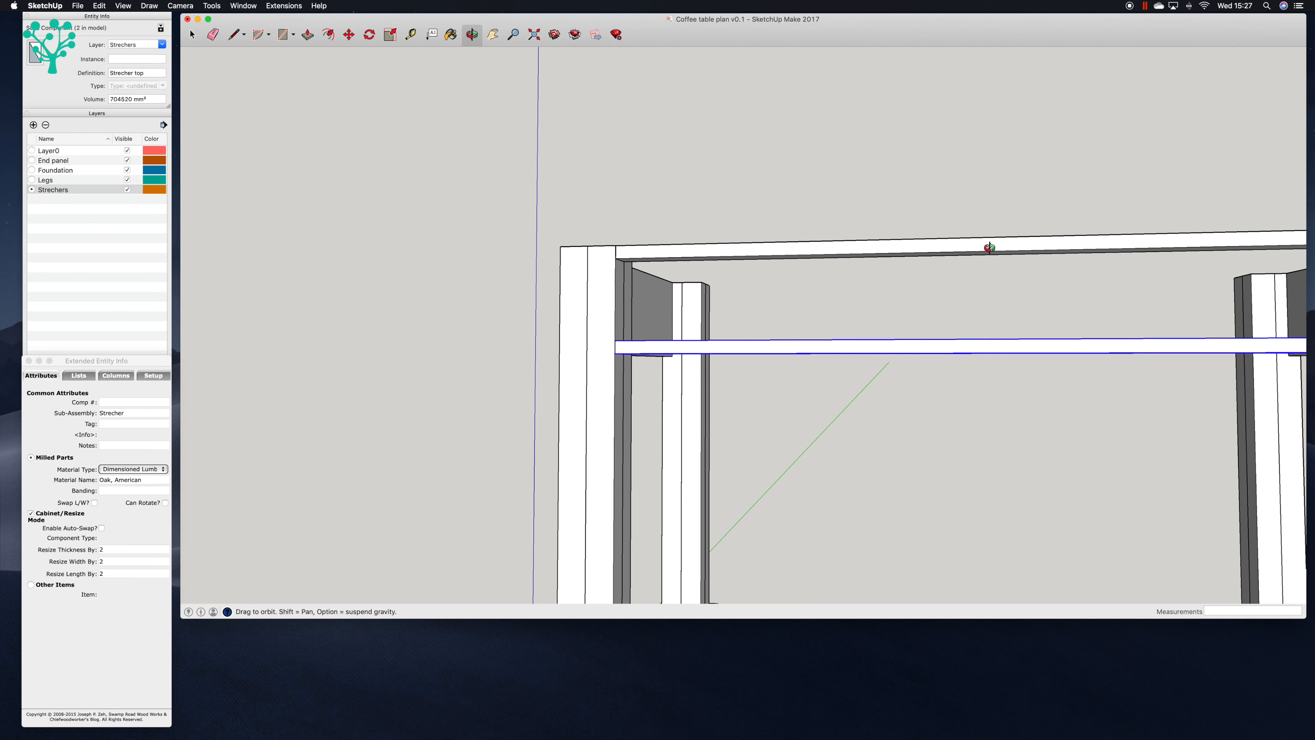
scroll(1007, 282, down, 2)
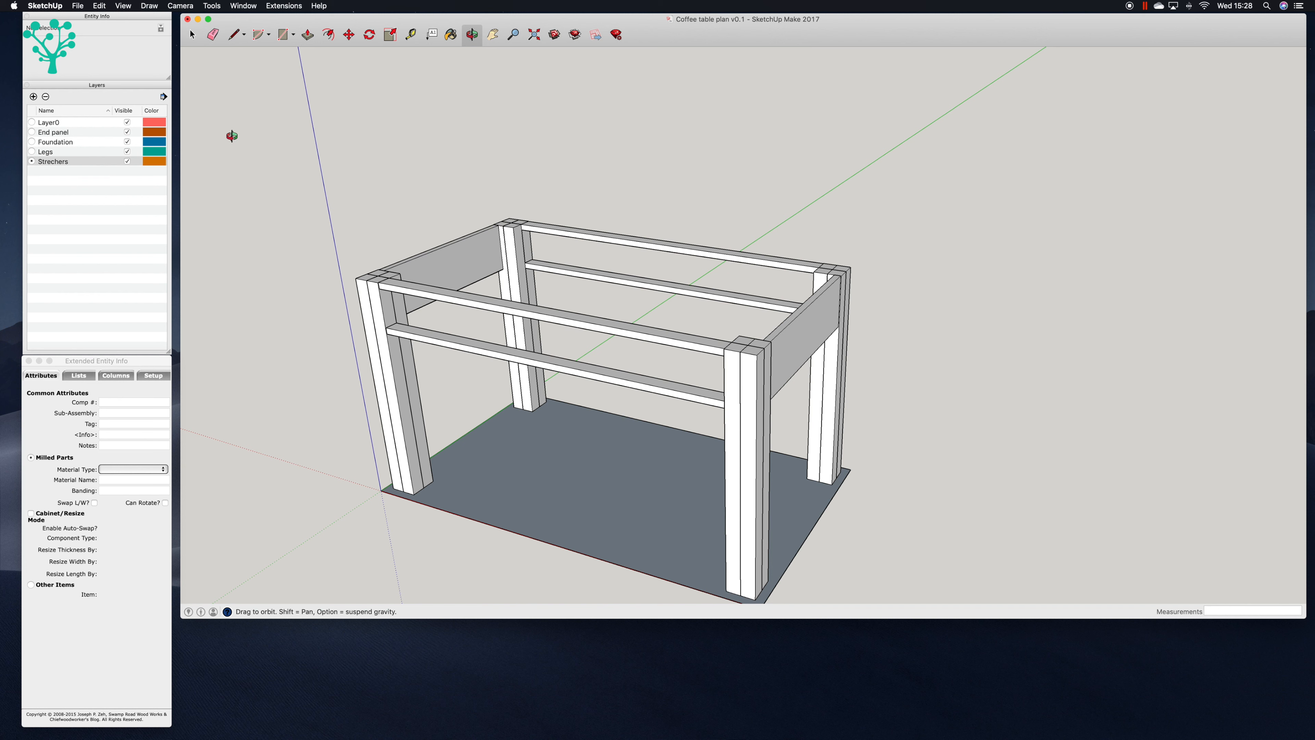
Step: Add a new layer named Internal carcas
click(34, 97)
text(In)
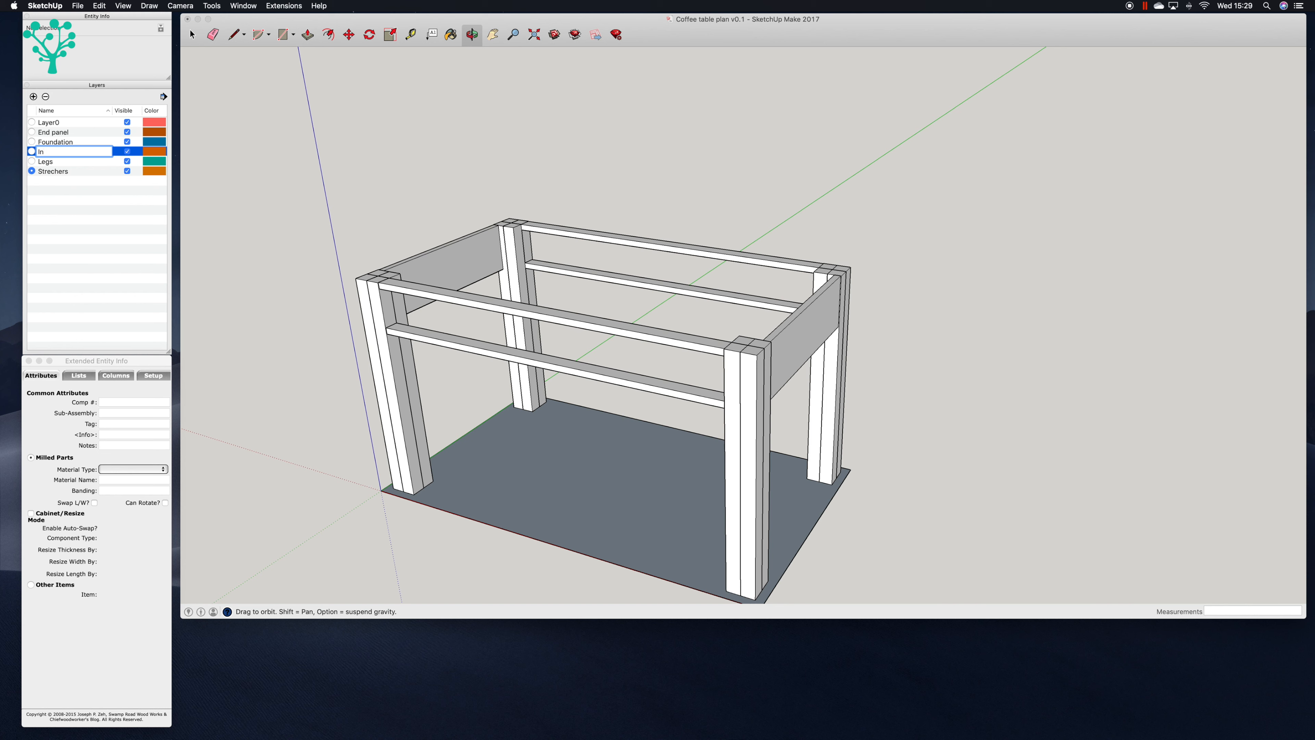
text(terna)
text(l carcas)
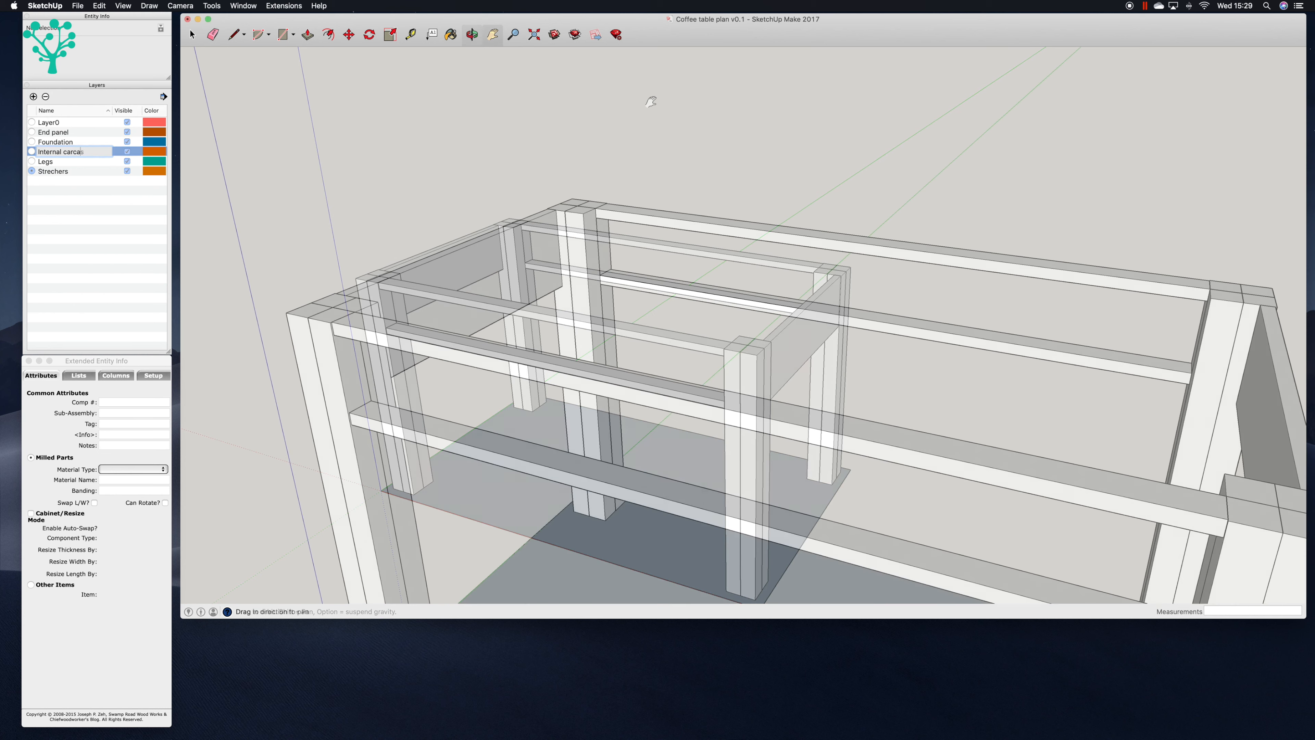
Step: Draw an 18 by 150 mm rectangle on the rear leg's front face, starting at its top inner corner
drag(660, 27, 658, 26)
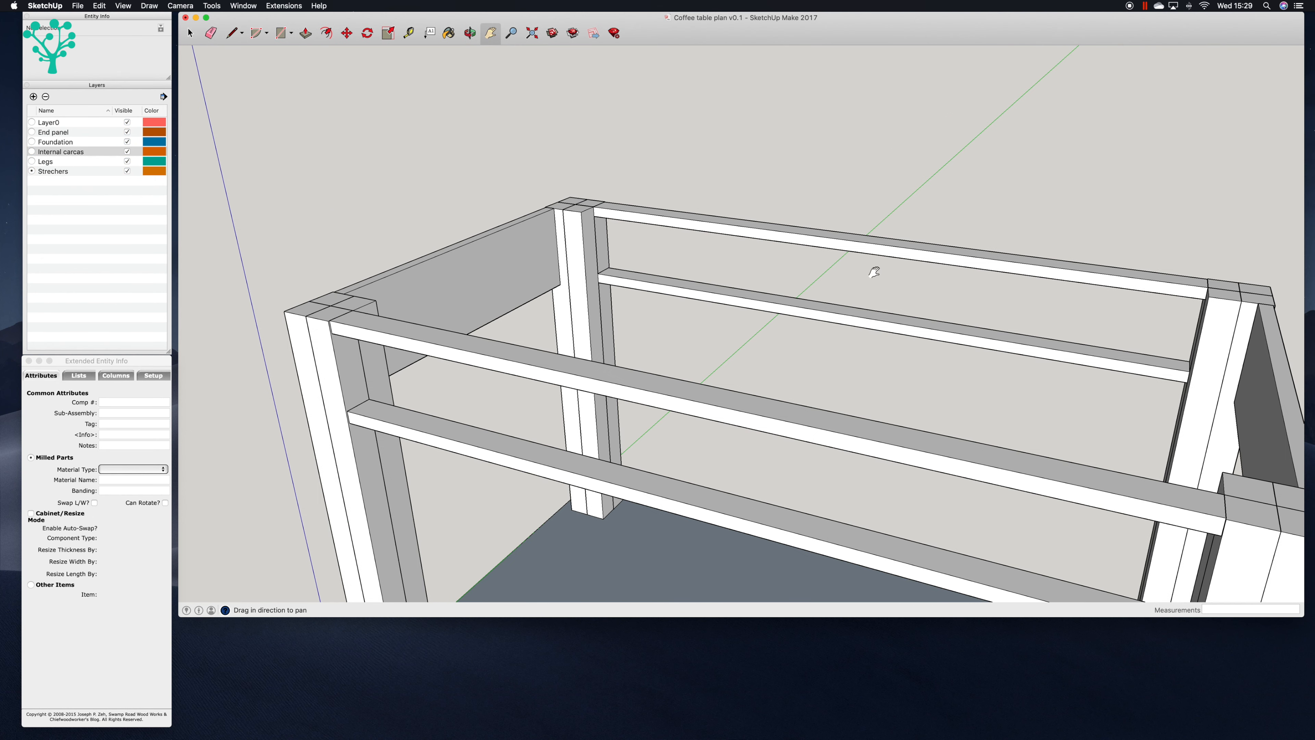
drag(507, 138, 479, 82)
click(469, 33)
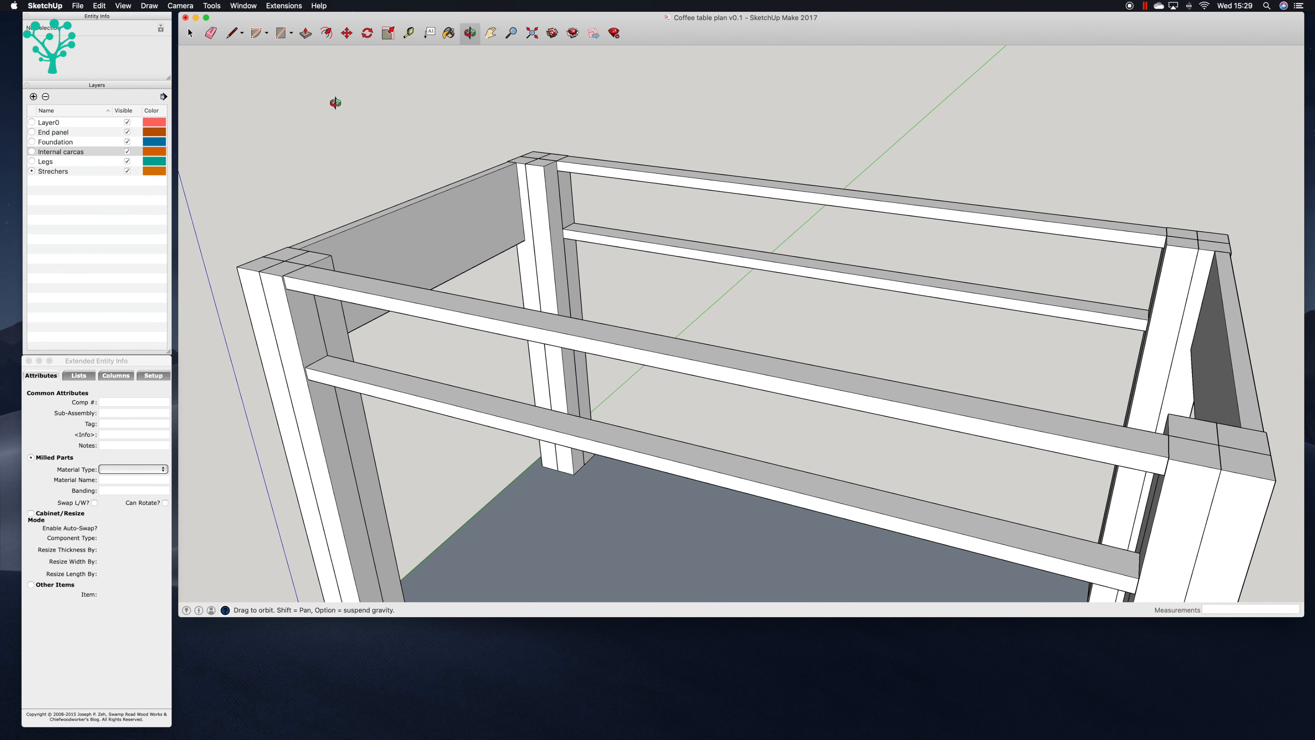
click(281, 33)
click(544, 166)
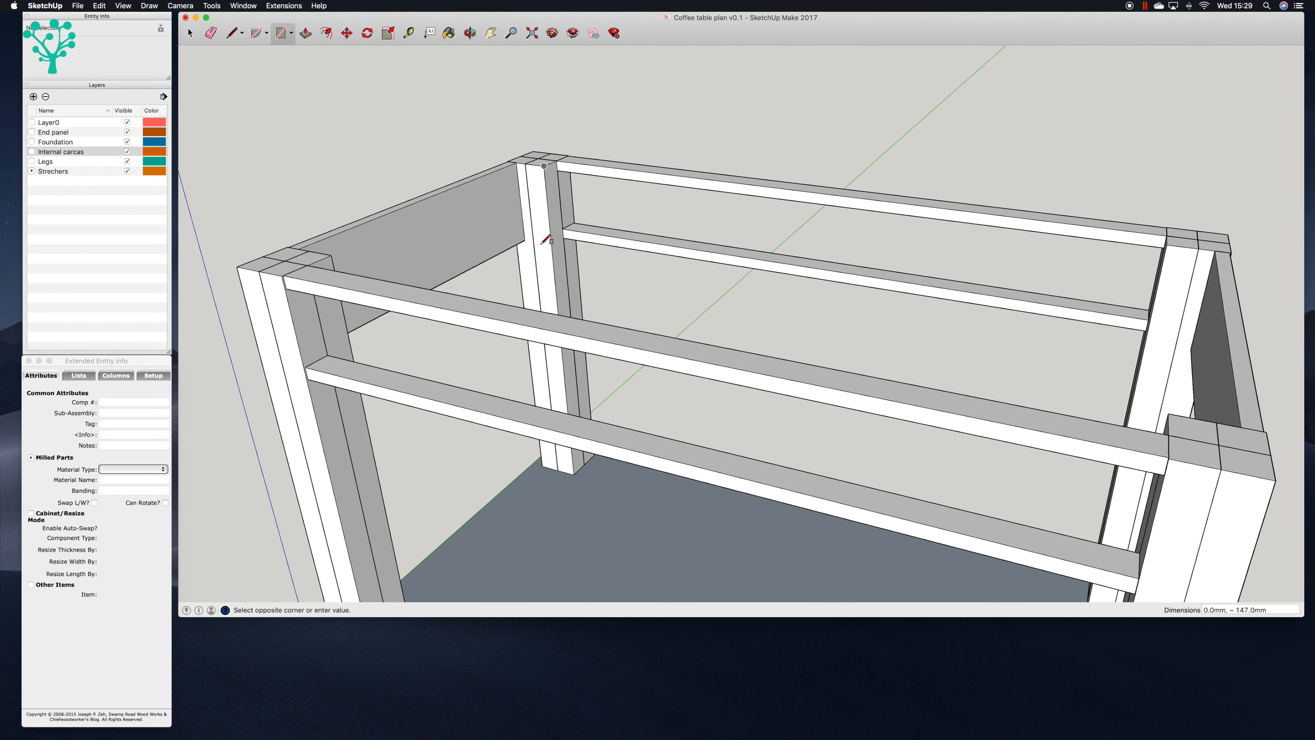
click(543, 241)
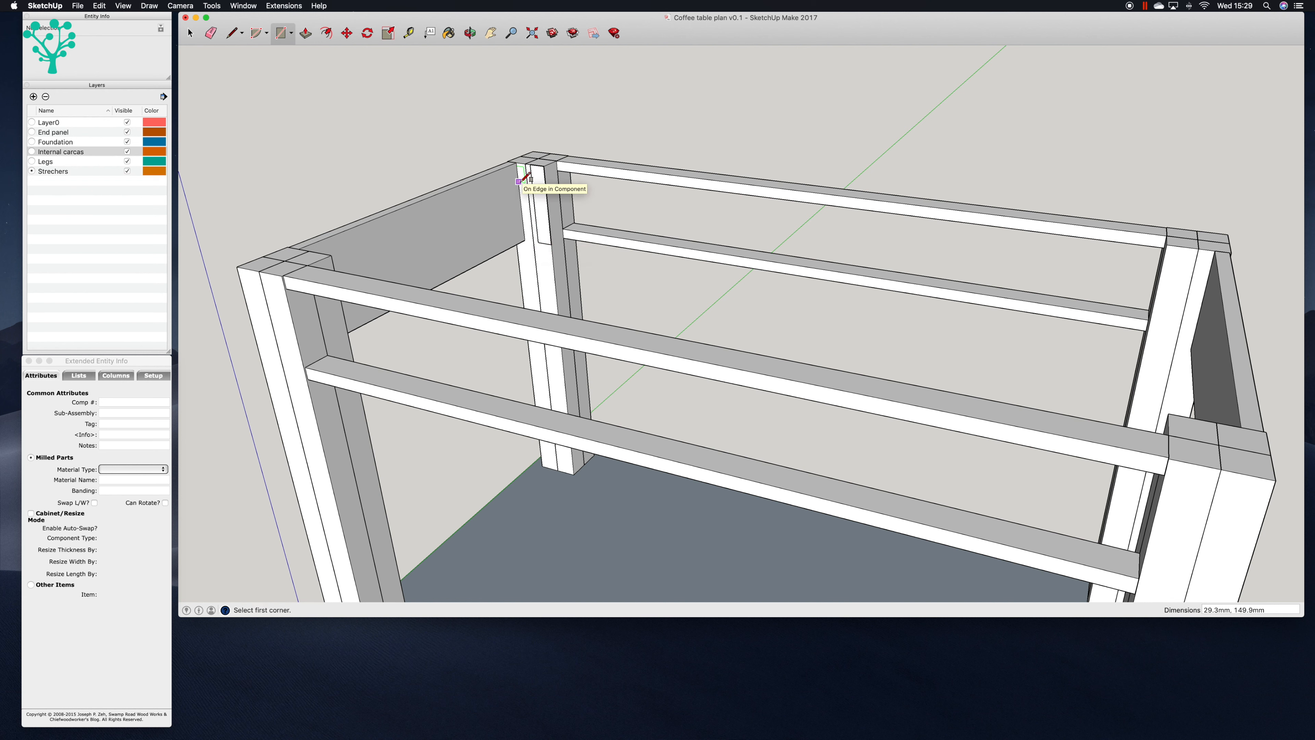
text(18,150)
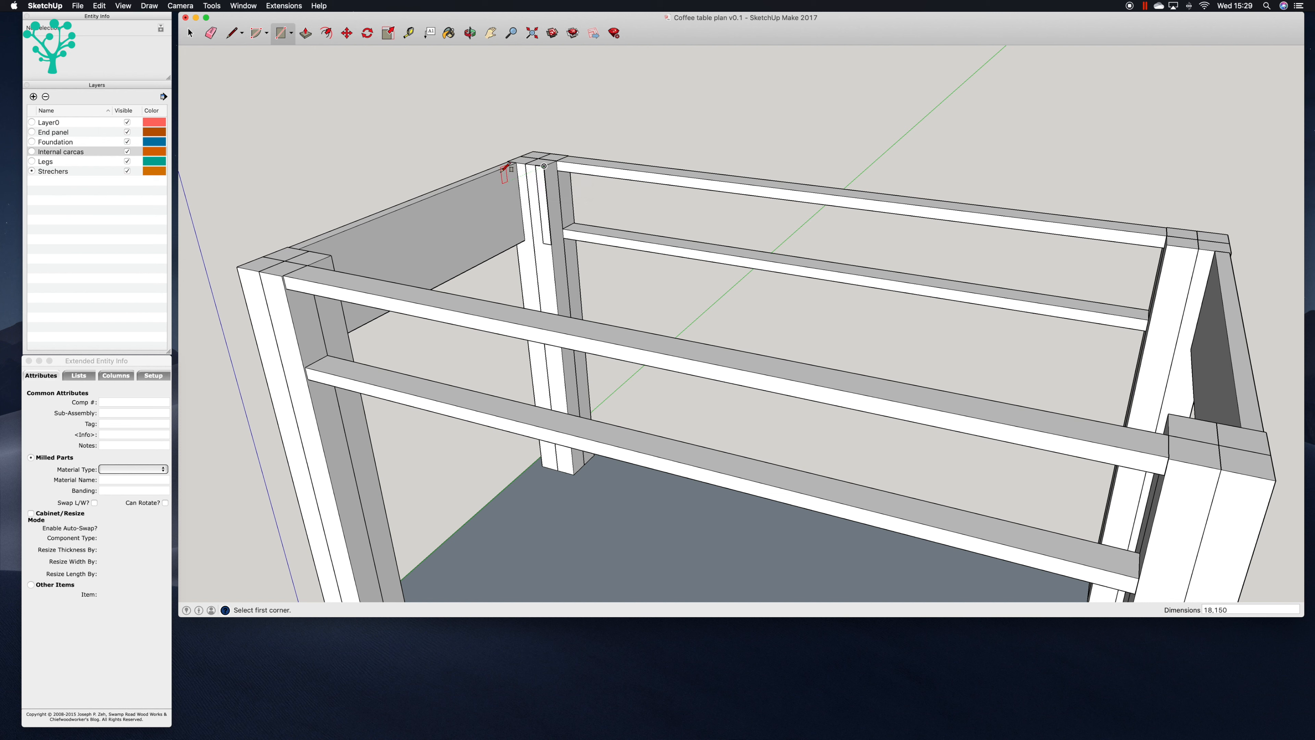
Step: Extrude the rectangle 490 mm to the front leg and push the resulting strut's top face down
click(305, 34)
click(548, 203)
click(332, 257)
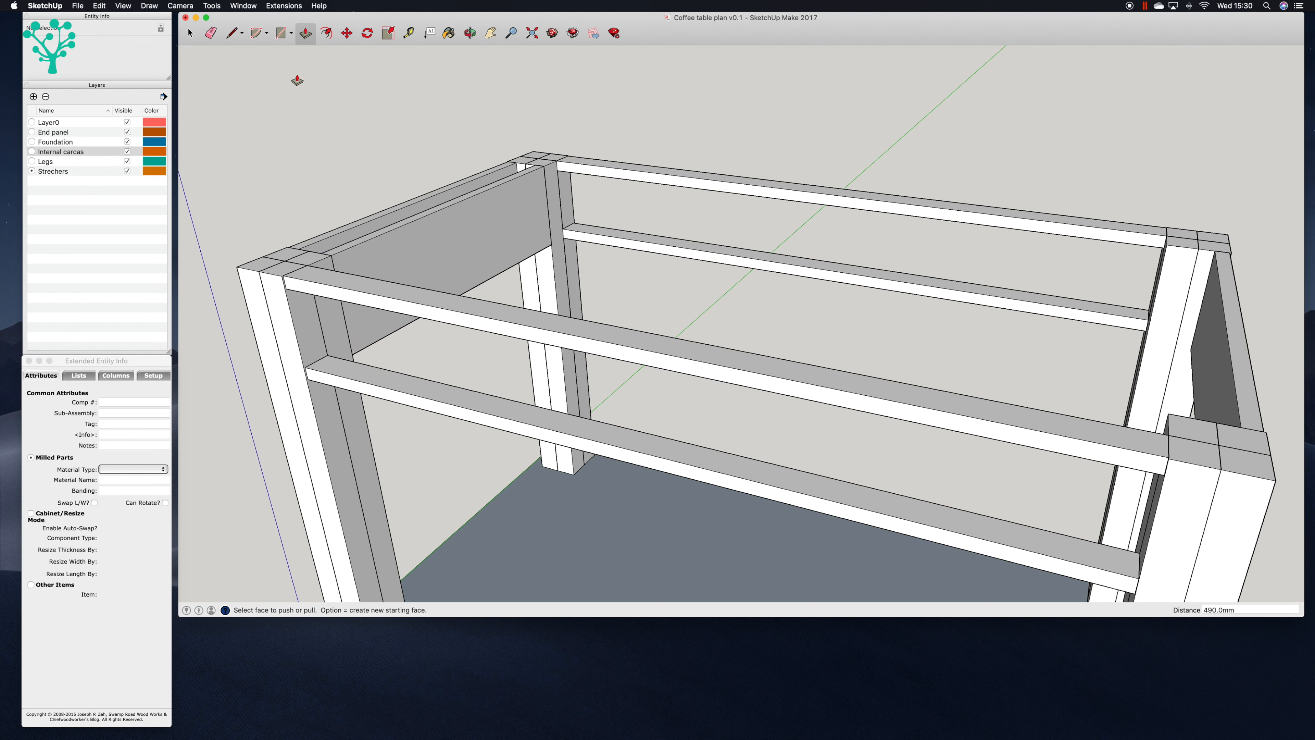
click(469, 201)
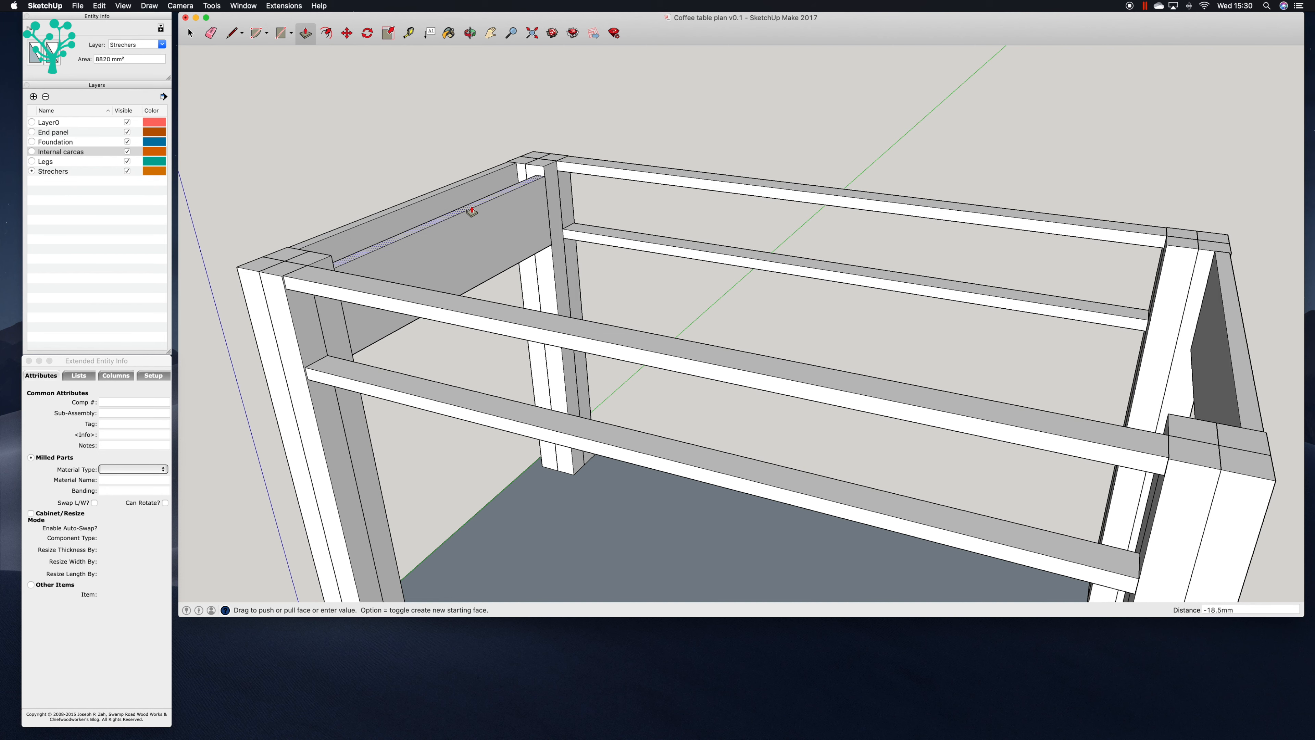
key(Return)
Step: Push the underside of the internal end strut upward by 50 mm
click(470, 33)
drag(538, 277, 502, 78)
click(313, 34)
click(501, 390)
text(50)
key(Return)
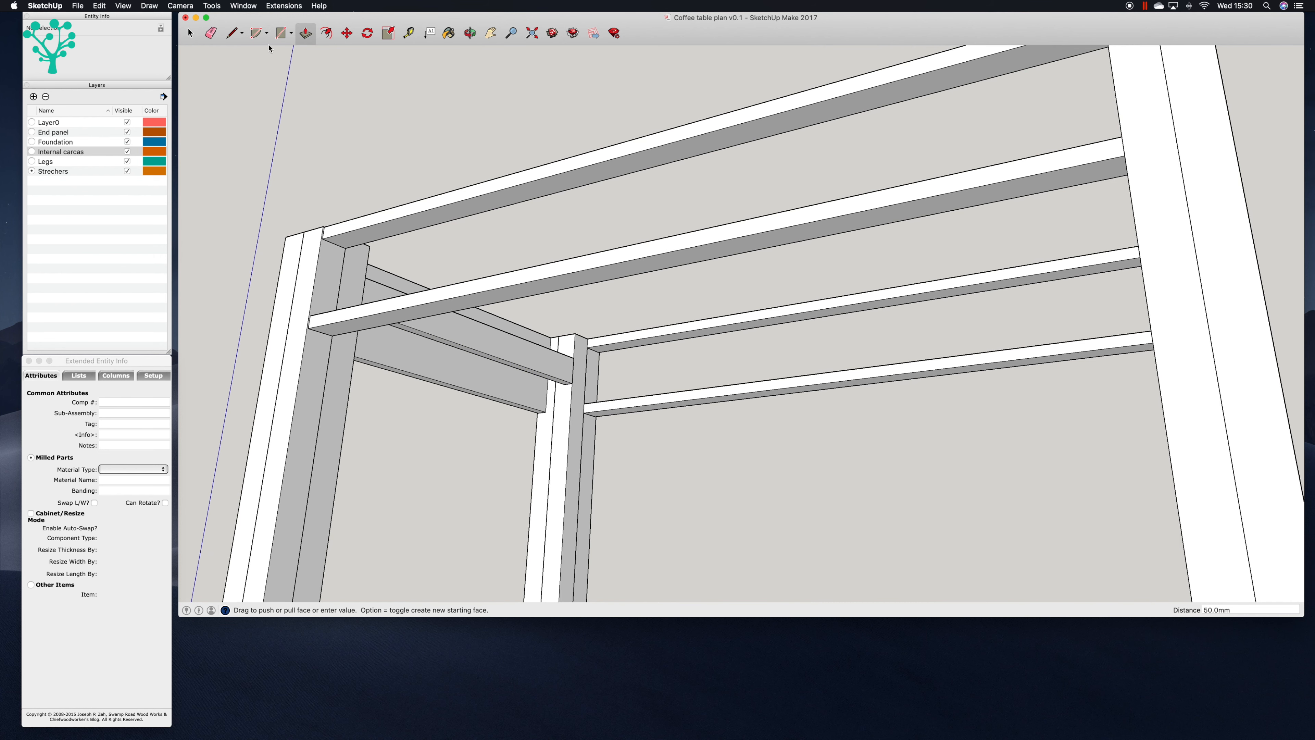
Step: Draw a 50 by 18 mm rectangle on the rear top stretcher's front face, starting at its upper corner beside the leg
click(470, 33)
drag(507, 156, 479, 285)
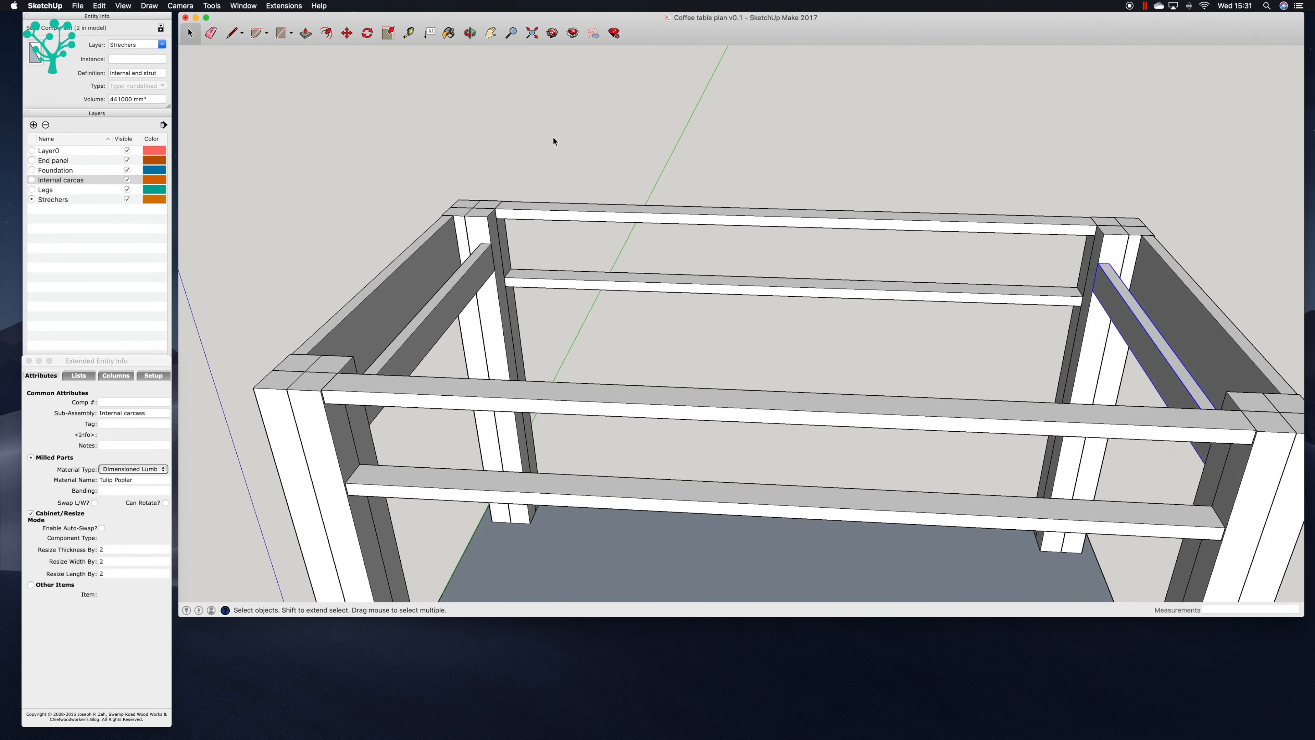
click(459, 190)
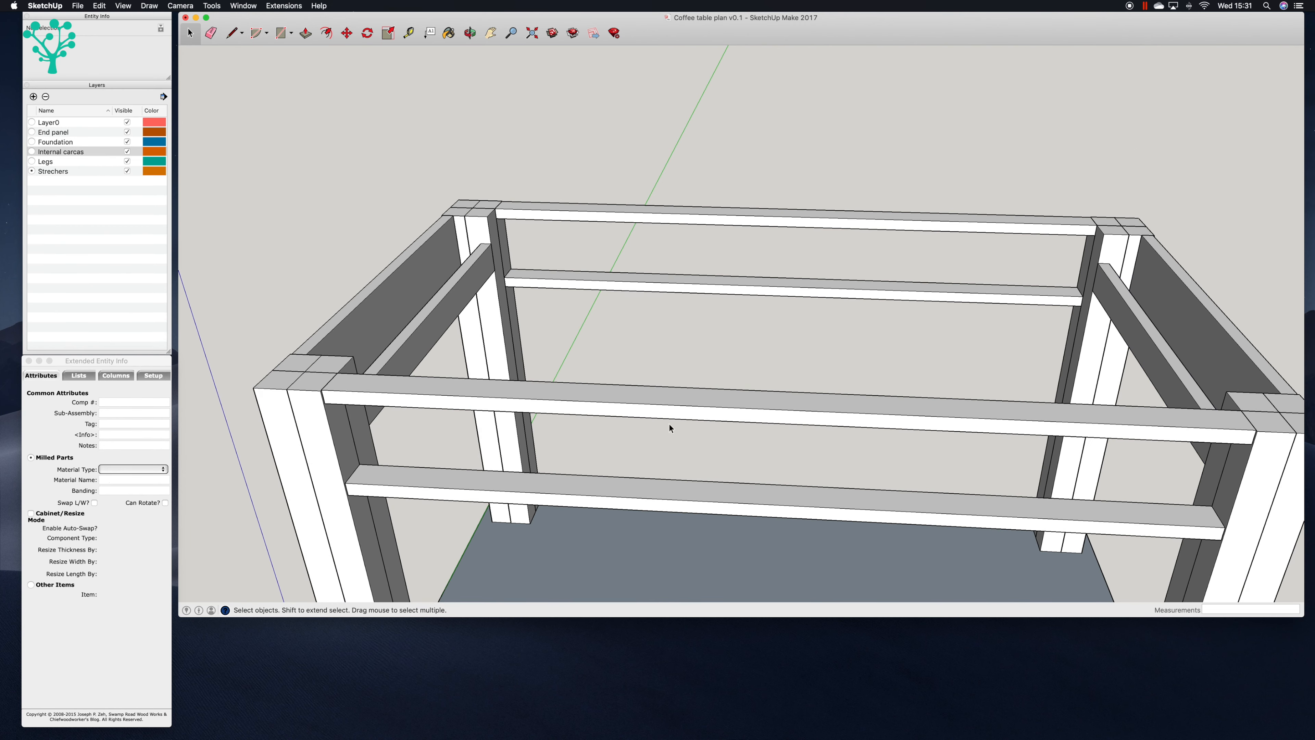
click(281, 33)
click(495, 207)
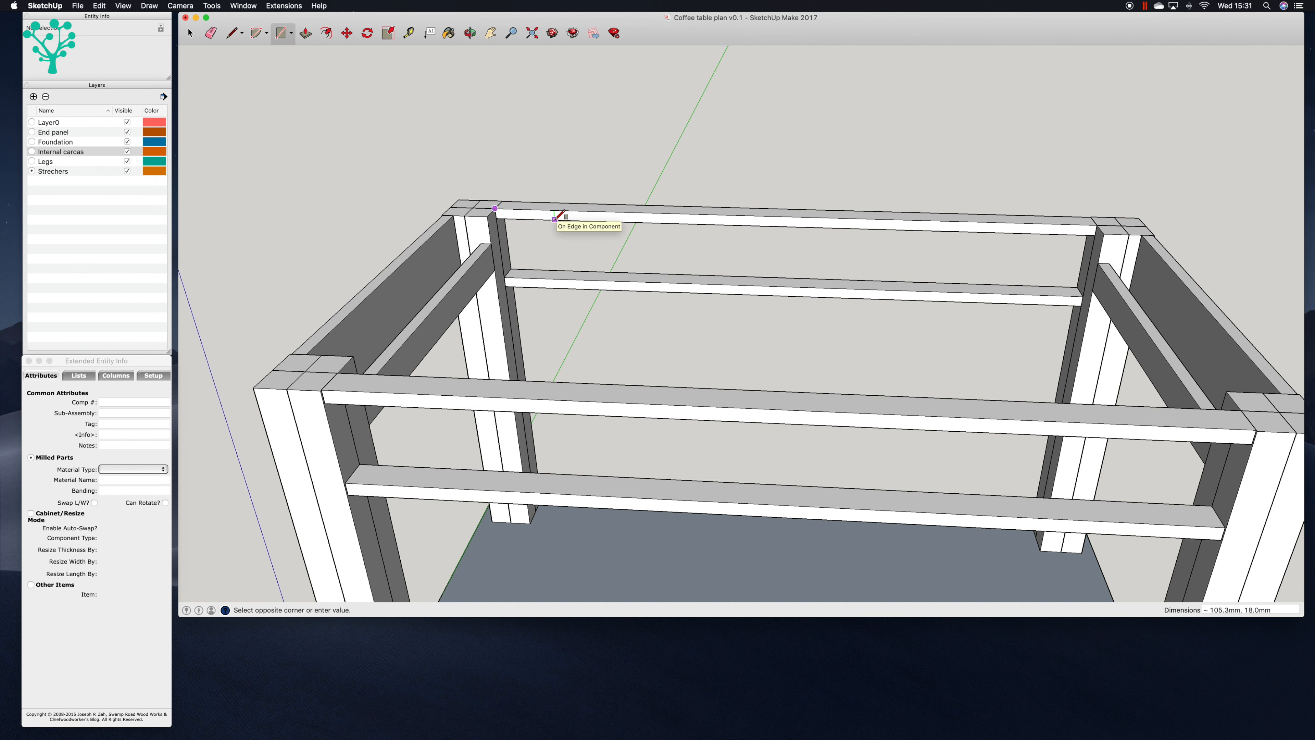
text(50,)
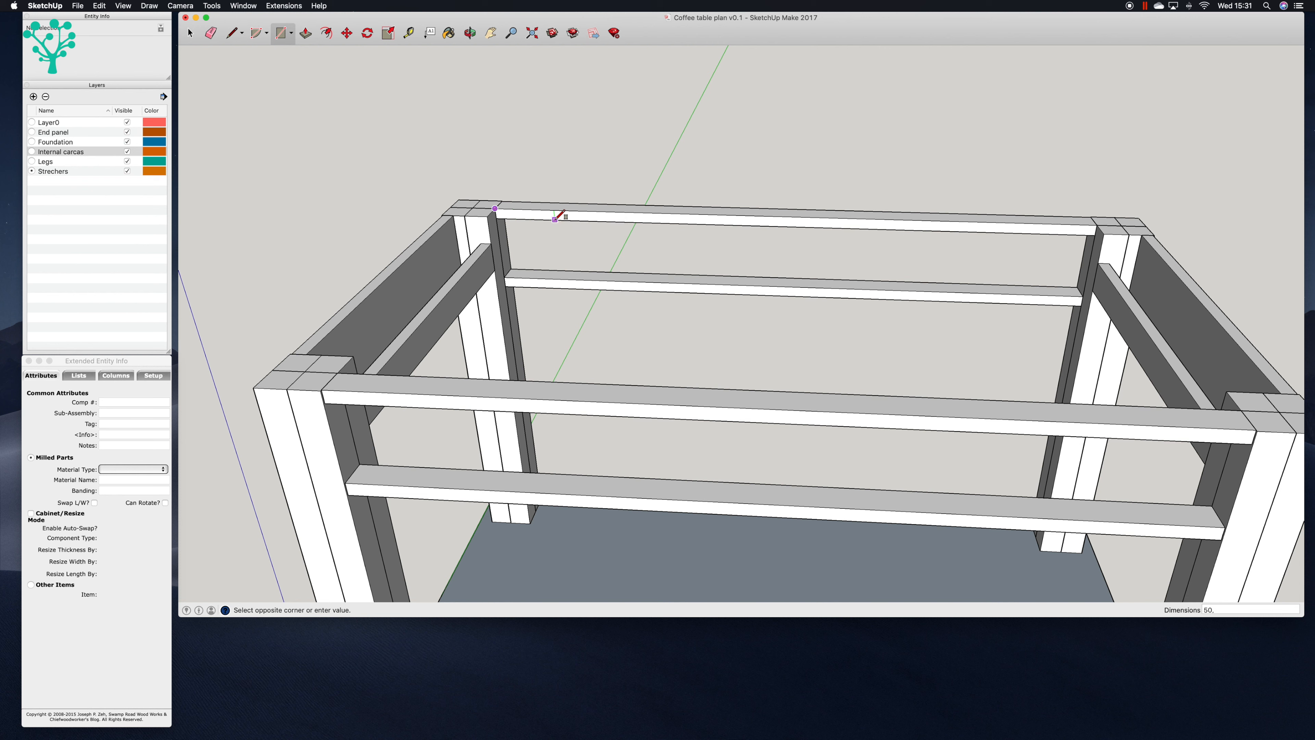
text(18)
key(Return)
key(p)
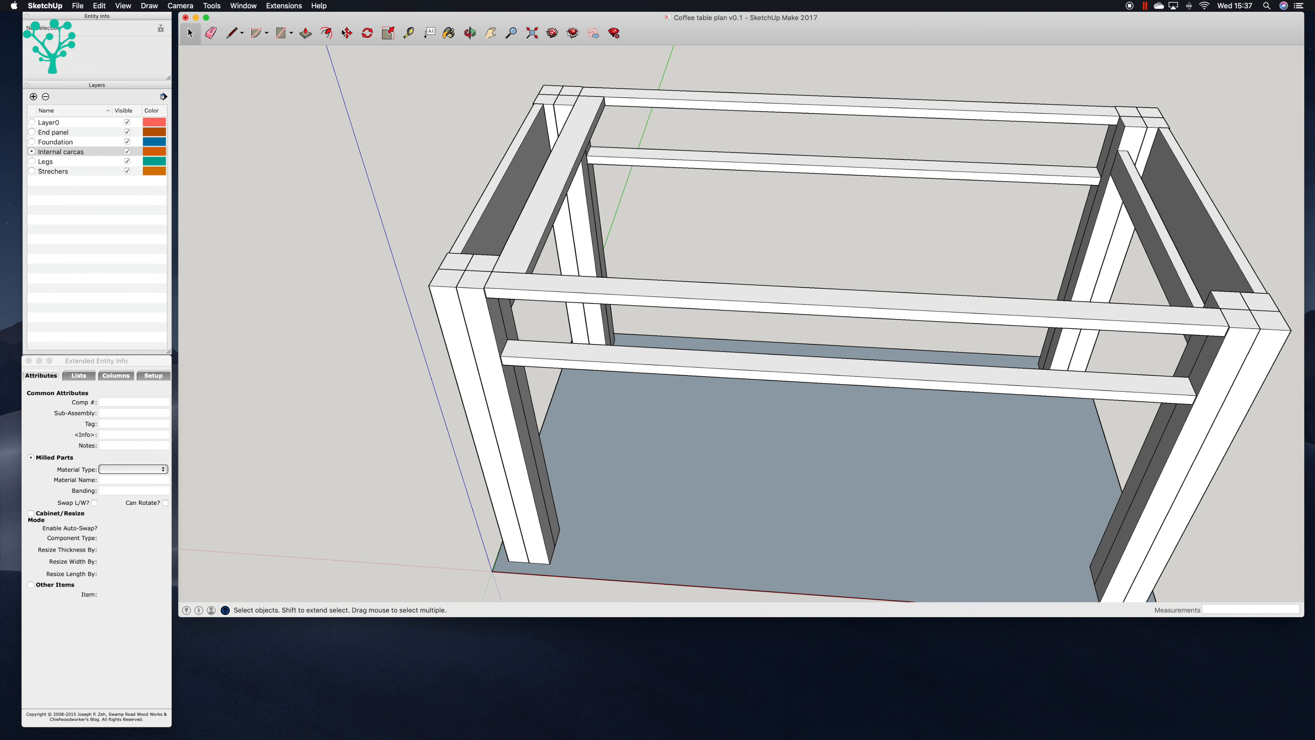
Step: Copy the internal cross brace along the top stretchers to the opposite end, against the legs there
key(m)
key(space)
click(583, 127)
click(348, 34)
click(602, 99)
key(alt)
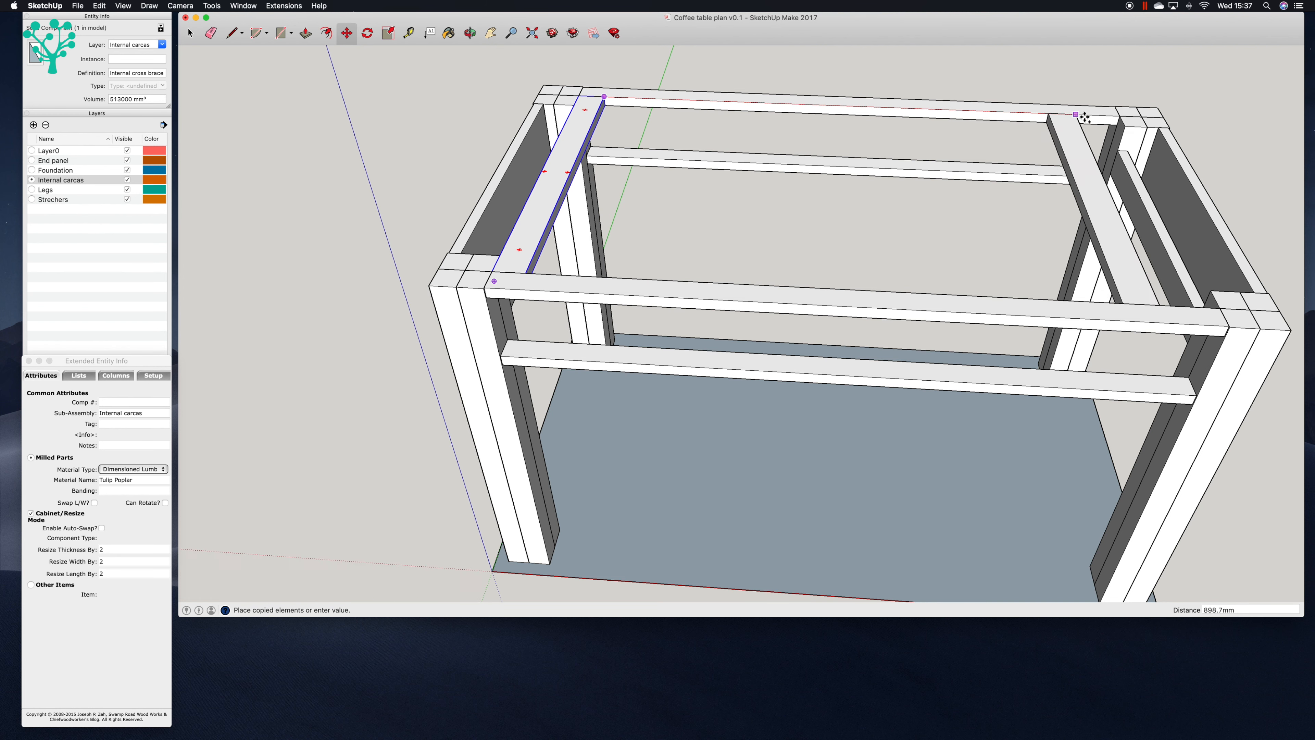
click(1116, 119)
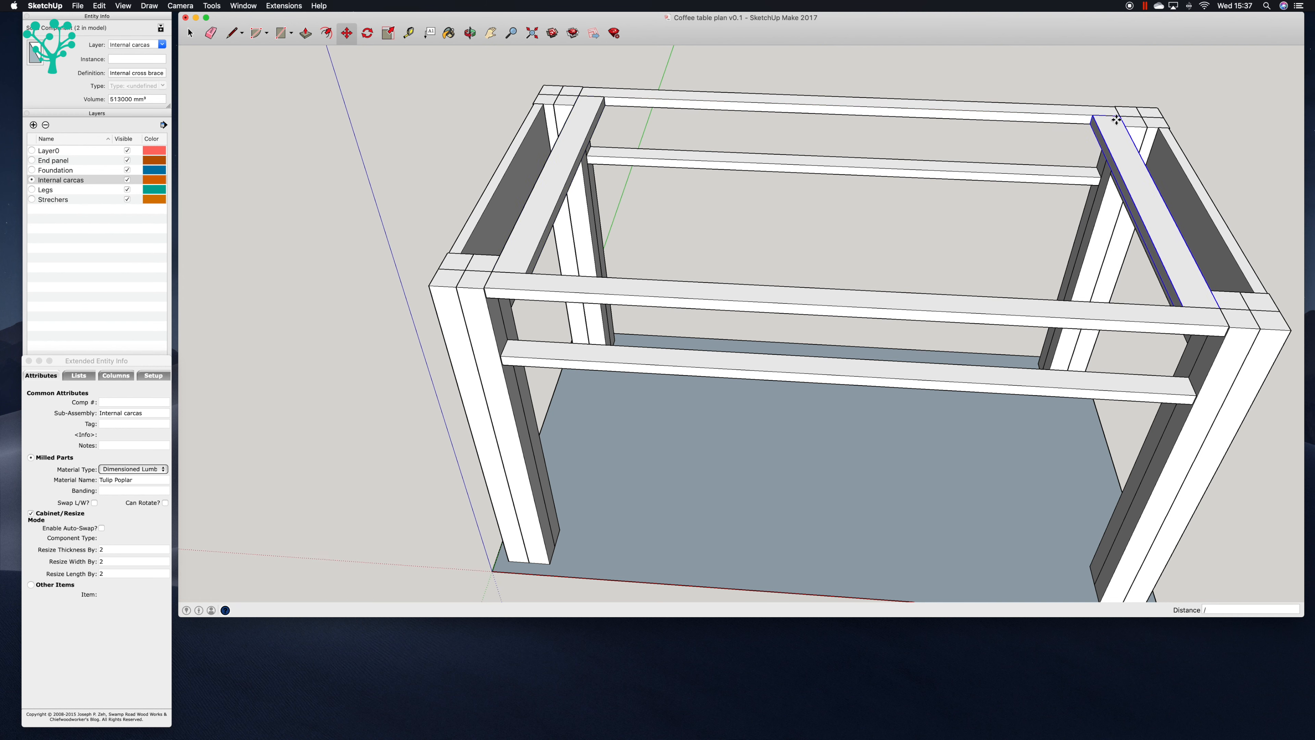
Step: Array the copied cross brace at four equal spacings along the top stretchers, and delete both end braces and the middle one
text(/4)
key(Return)
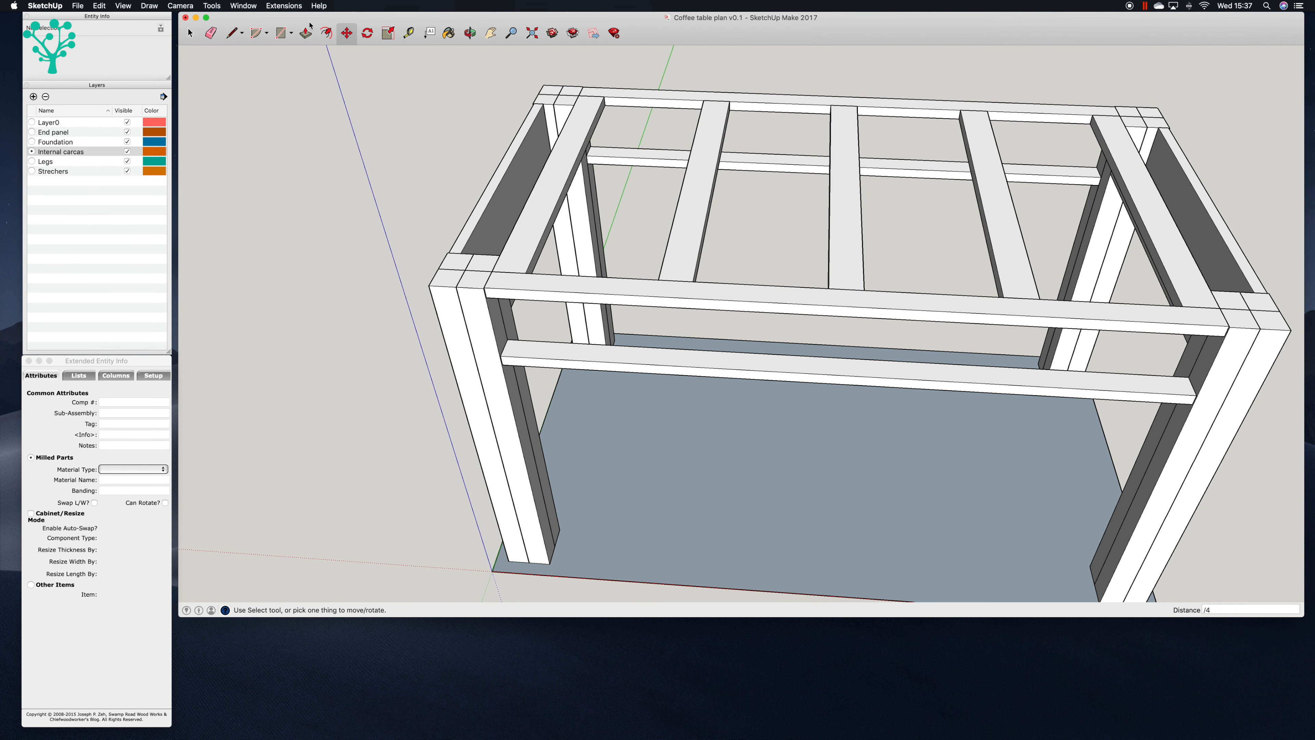
key(space)
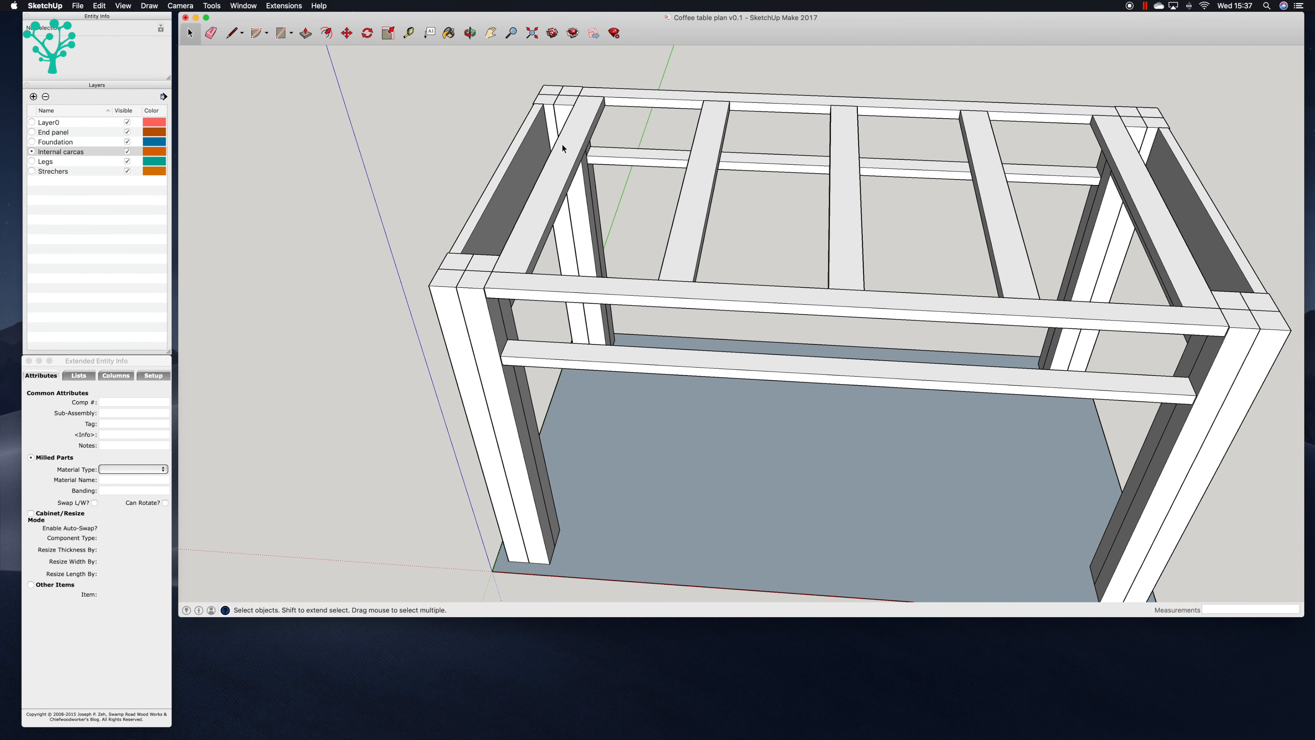
click(561, 145)
shift+click(842, 164)
shift+click(1147, 176)
key(Delete)
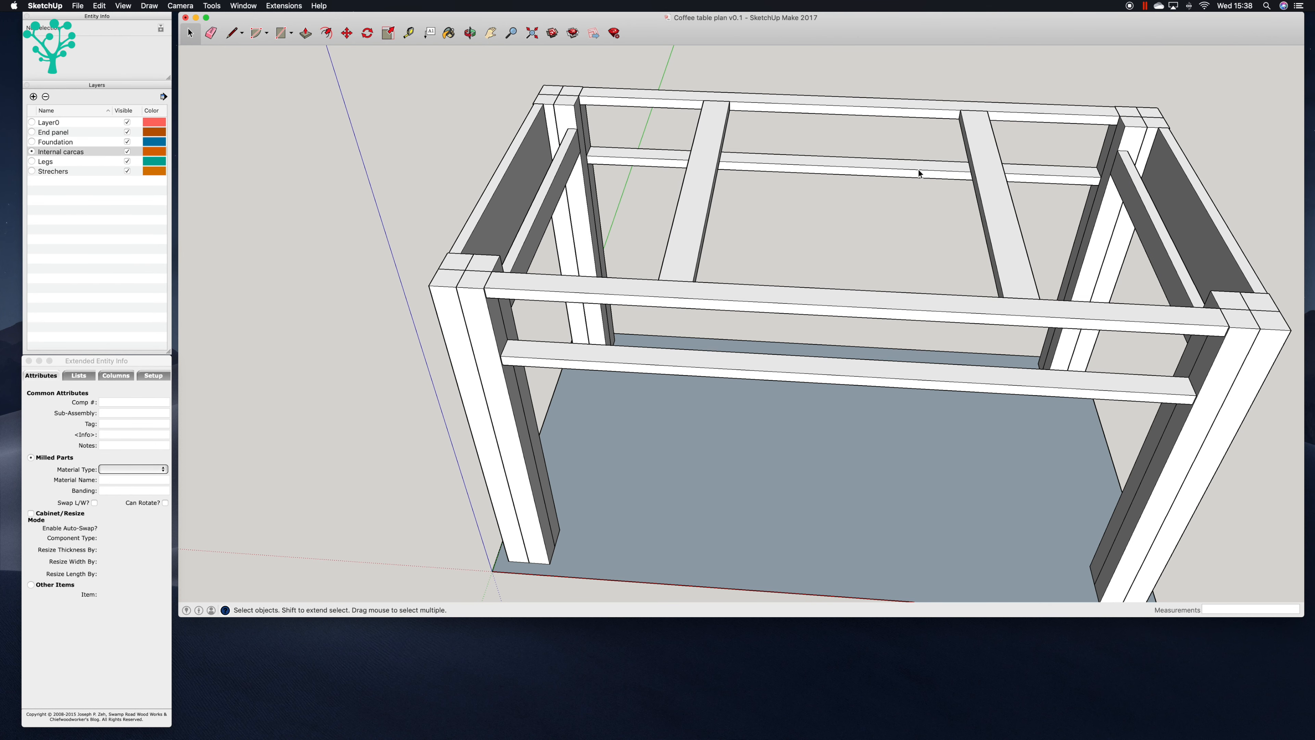
Step: Name the new layer Internal divider
click(470, 32)
drag(672, 205, 880, 225)
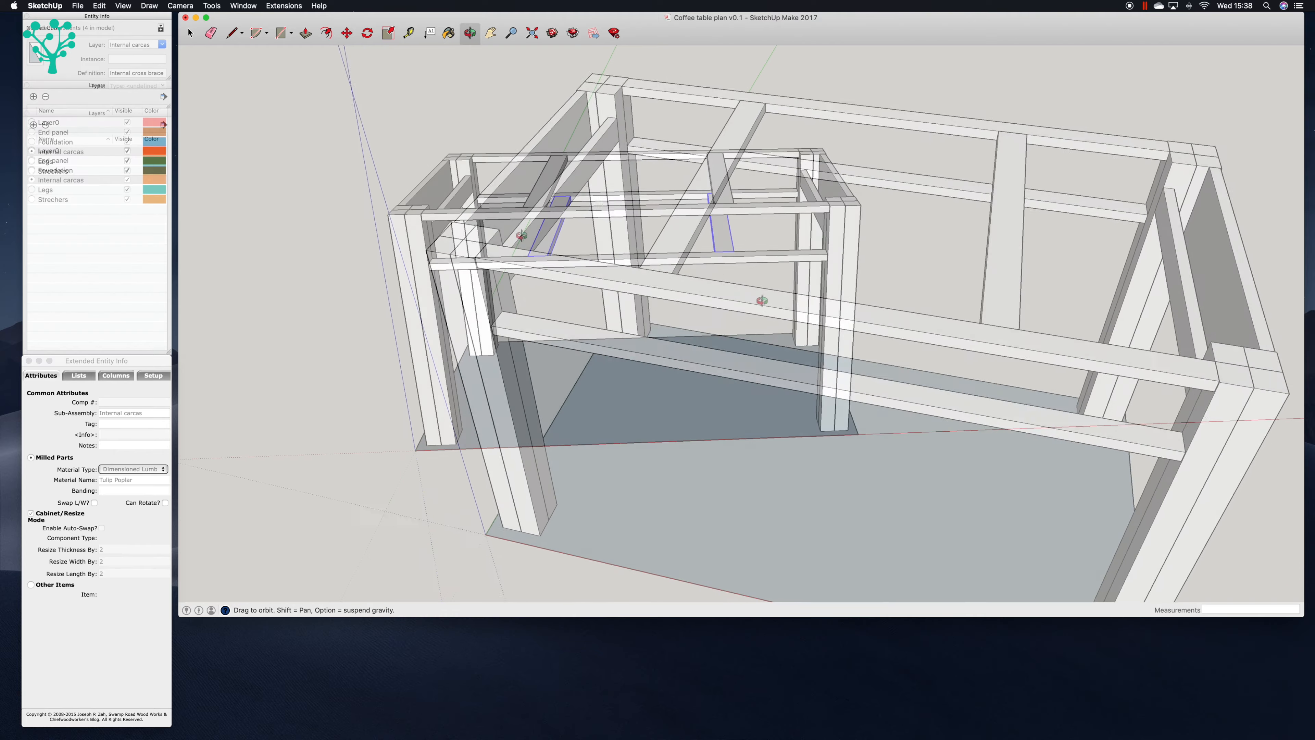
drag(655, 229, 626, 166)
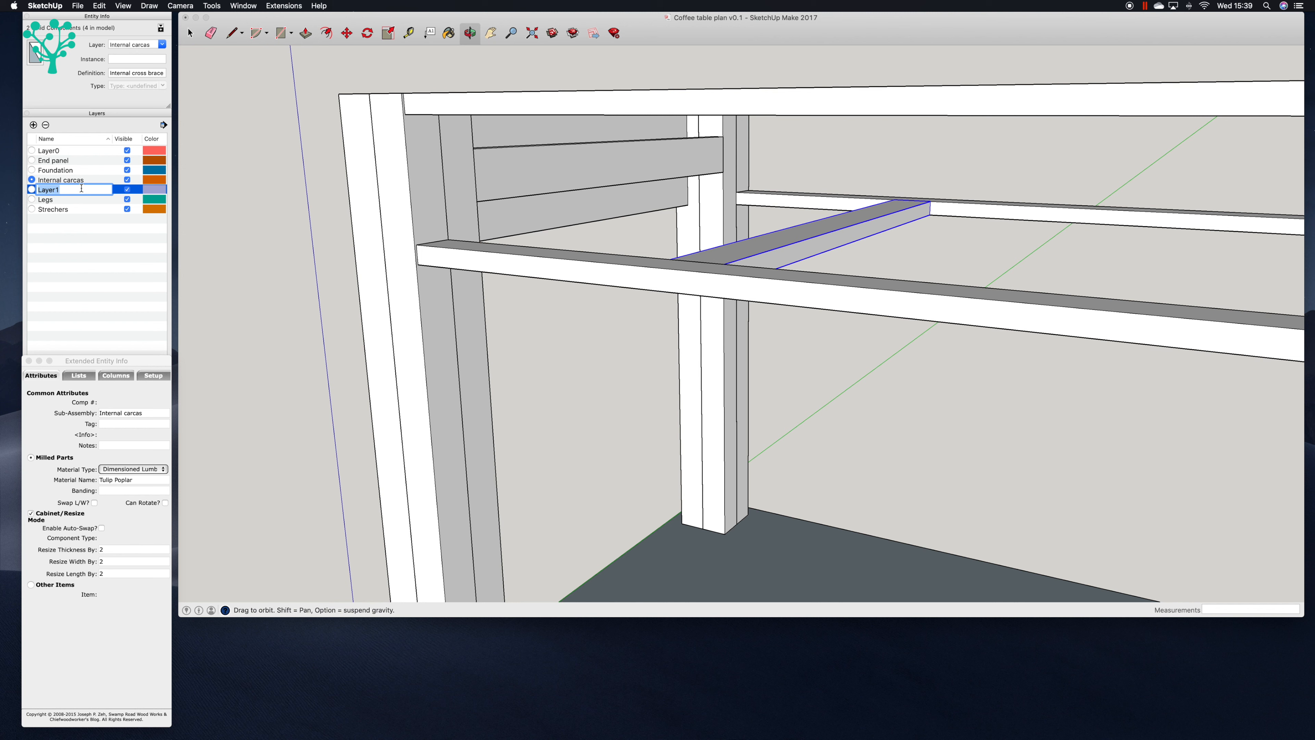
text(Internal divider)
key(Return)
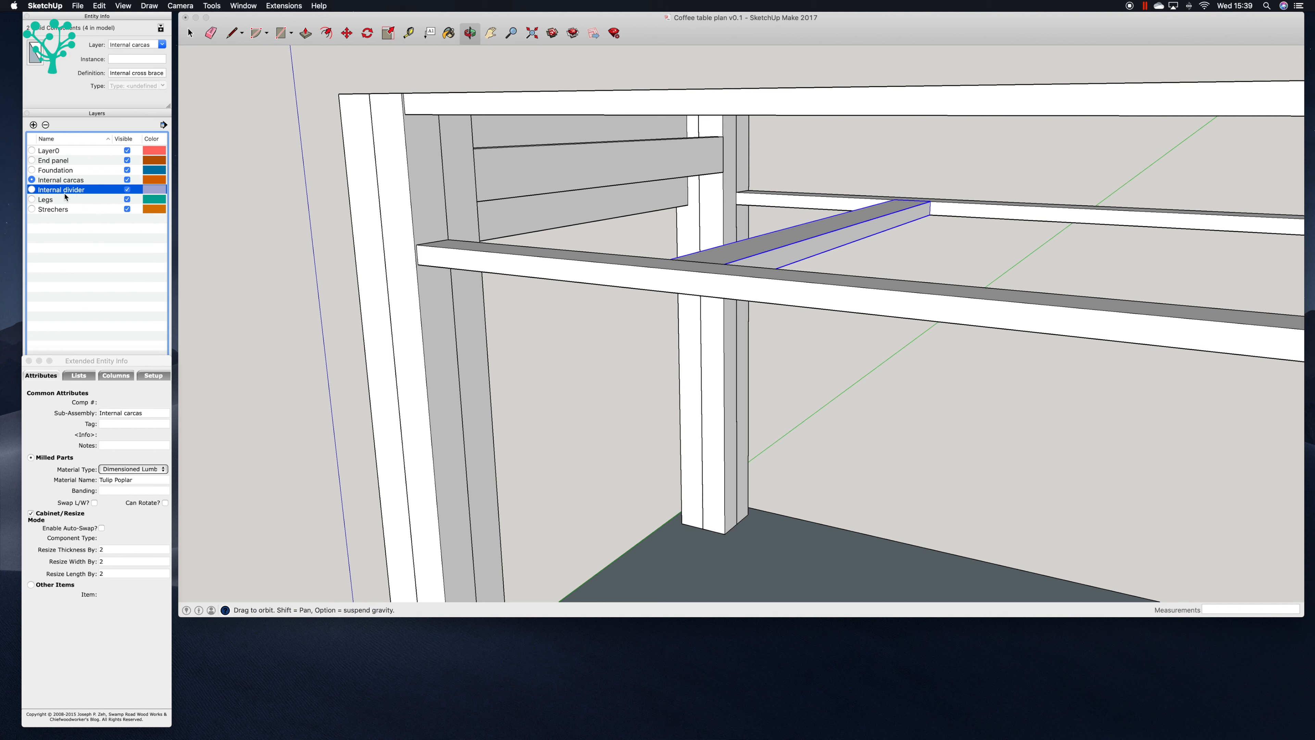
Step: Draw a 114 by 40 mm rectangle on the front leg's inner face between the stretchers and extrude it 18 mm
click(281, 33)
click(395, 97)
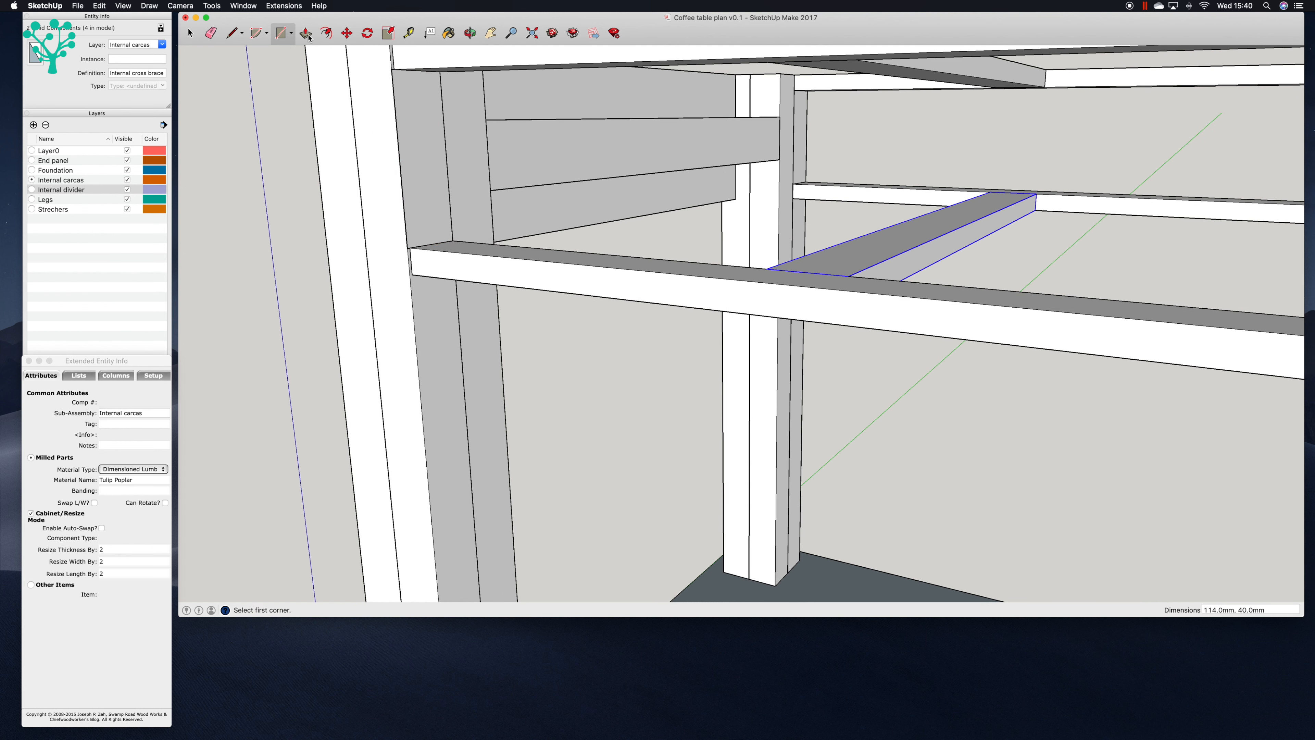
key(p)
drag(412, 130, 427, 131)
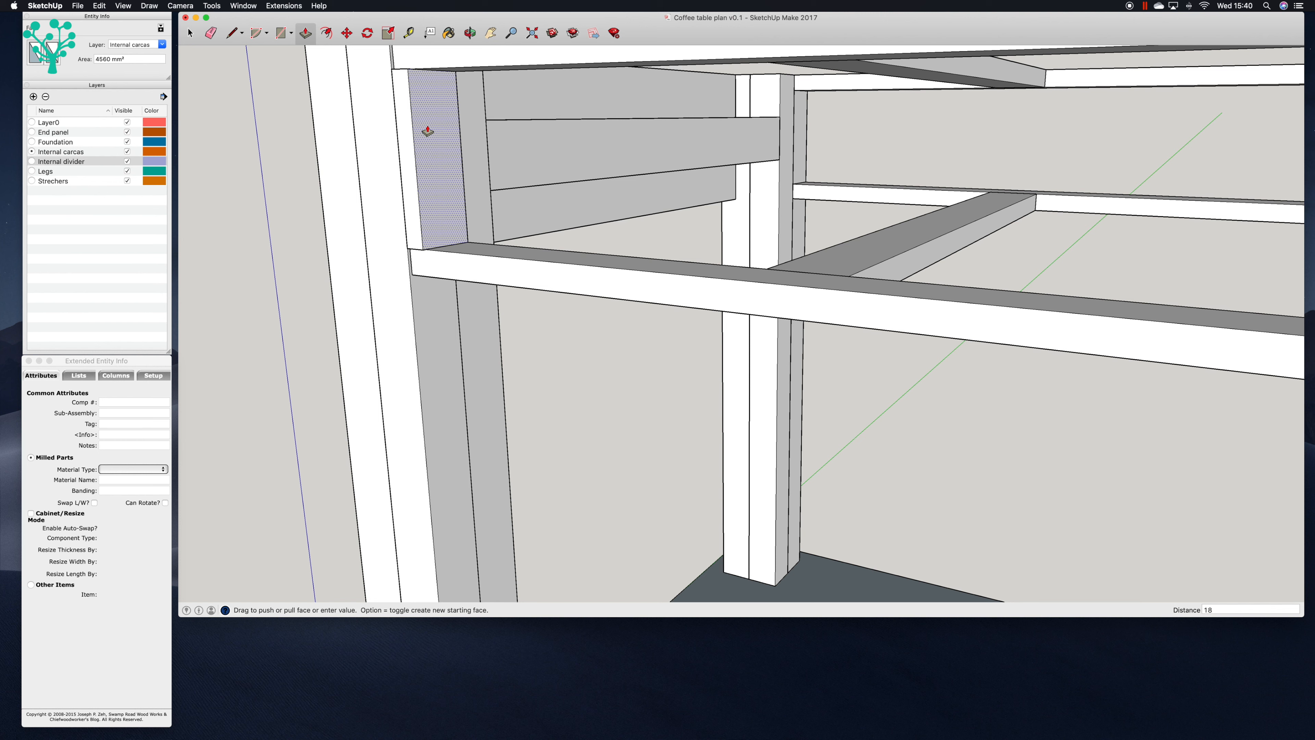
click(427, 131)
Step: Make the extruded block beside the front leg into a component named Internal divider
key(space)
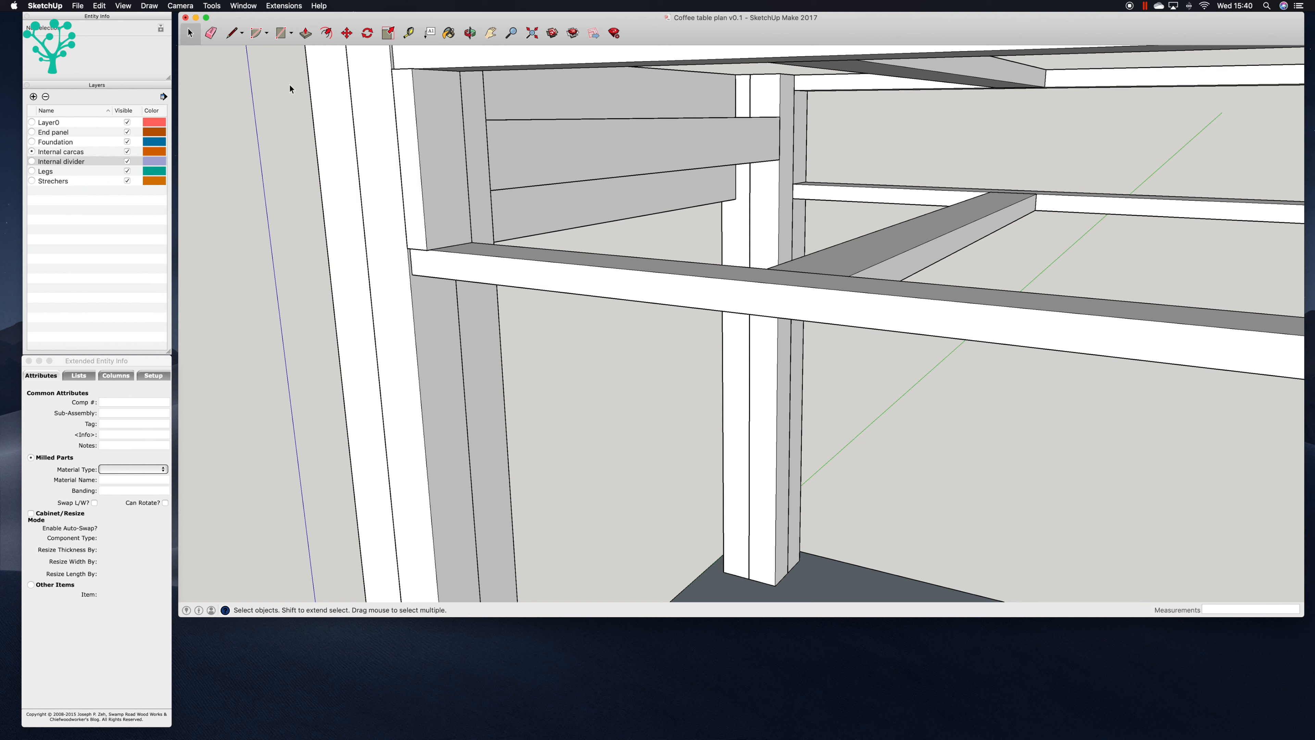
triple_click(419, 145)
right_click(420, 144)
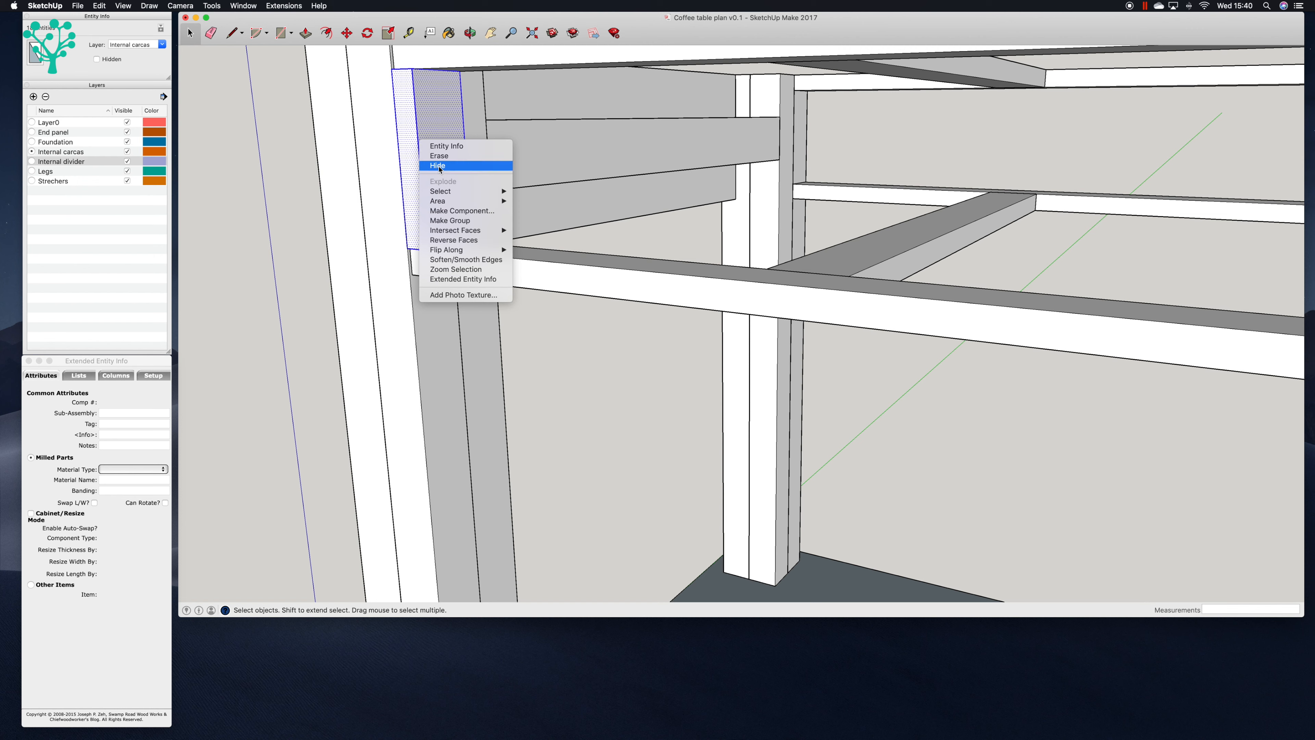
click(455, 210)
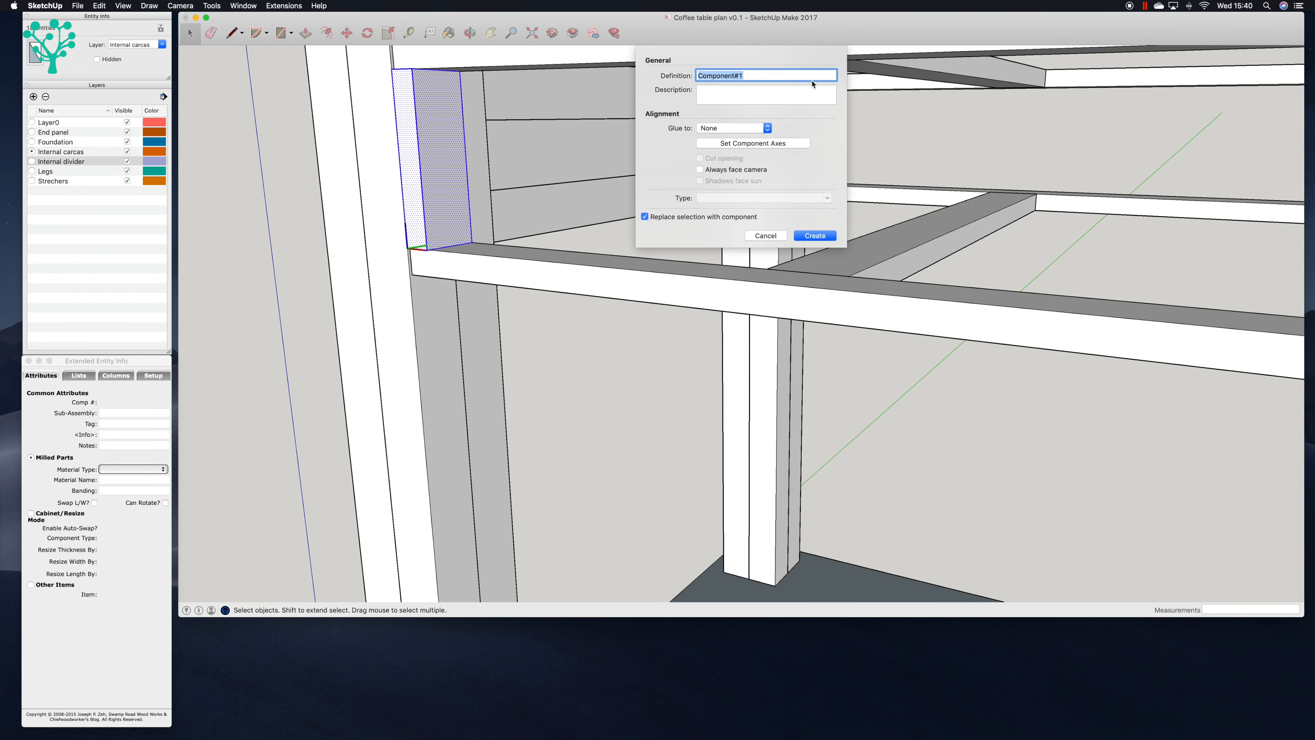
key(BackSpace)
text(Internal divi)
text(der)
key(Return)
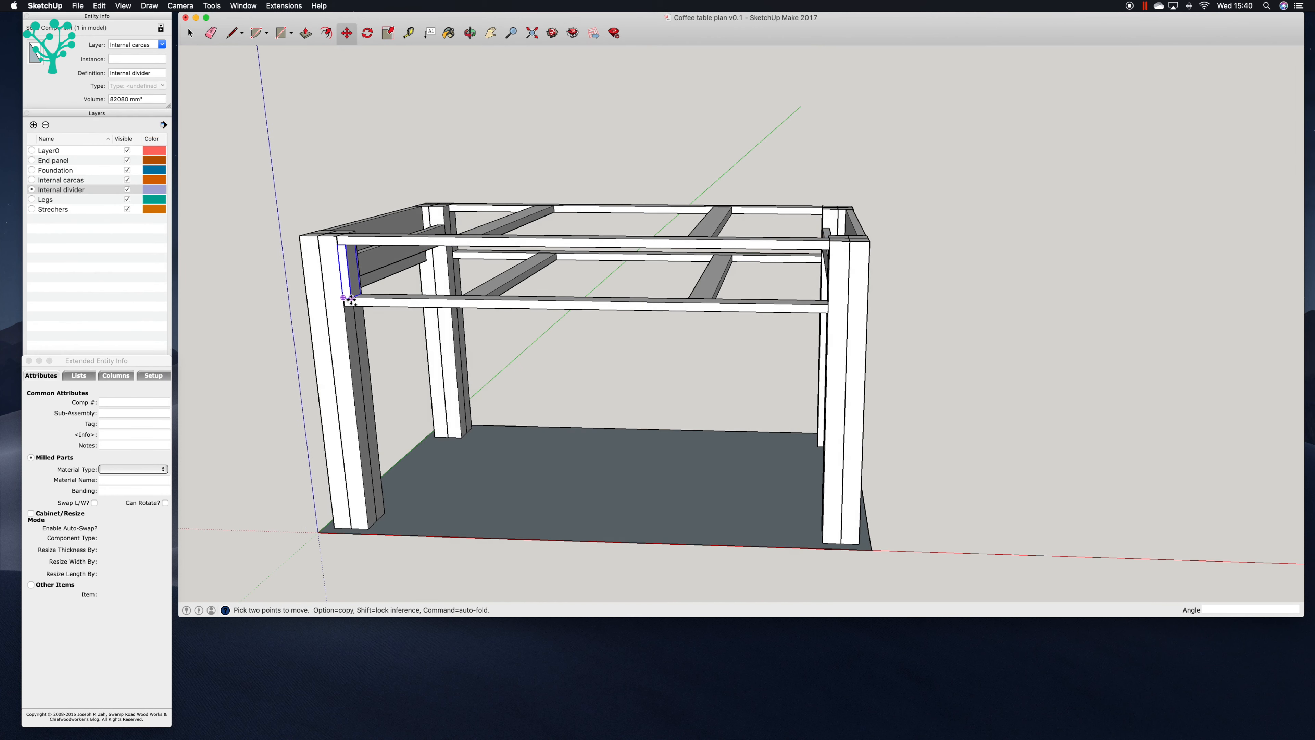
Step: Copy the divider to the opposite front leg with another at mid-span, and push in the component's front face
click(356, 299)
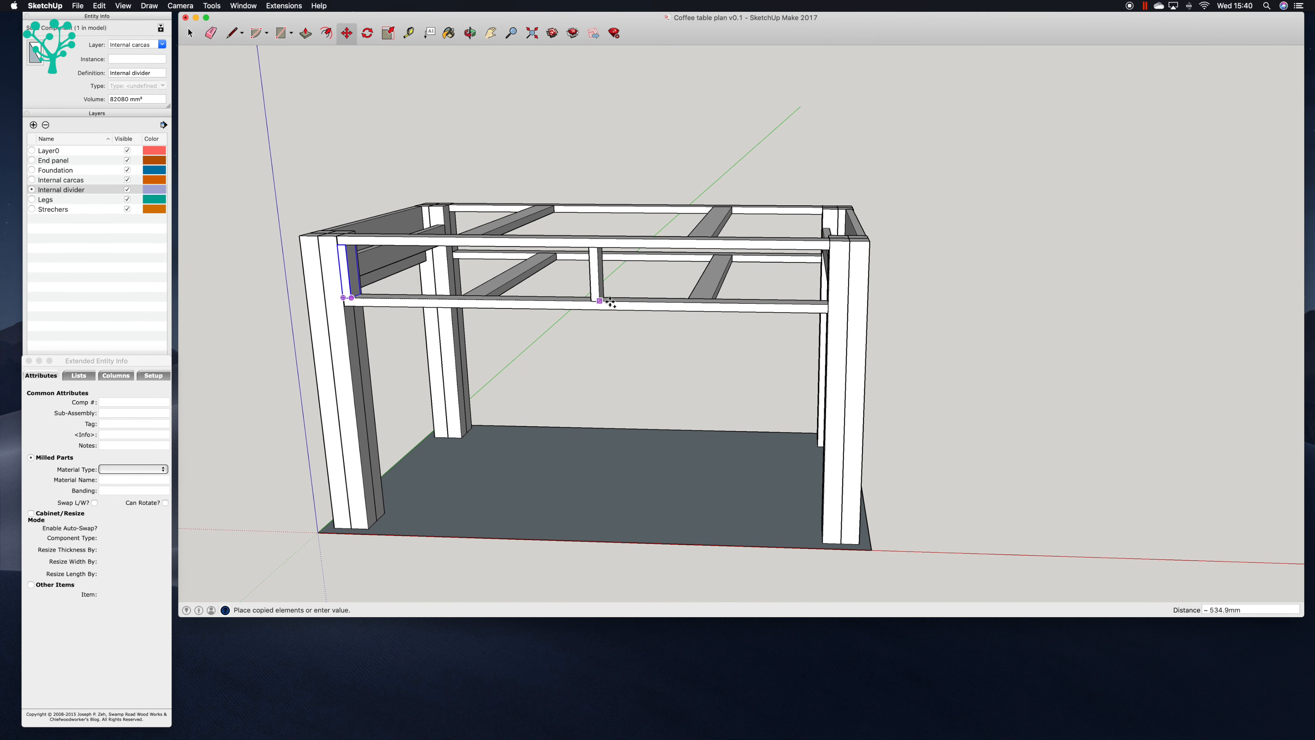
click(824, 301)
text(/2)
key(Return)
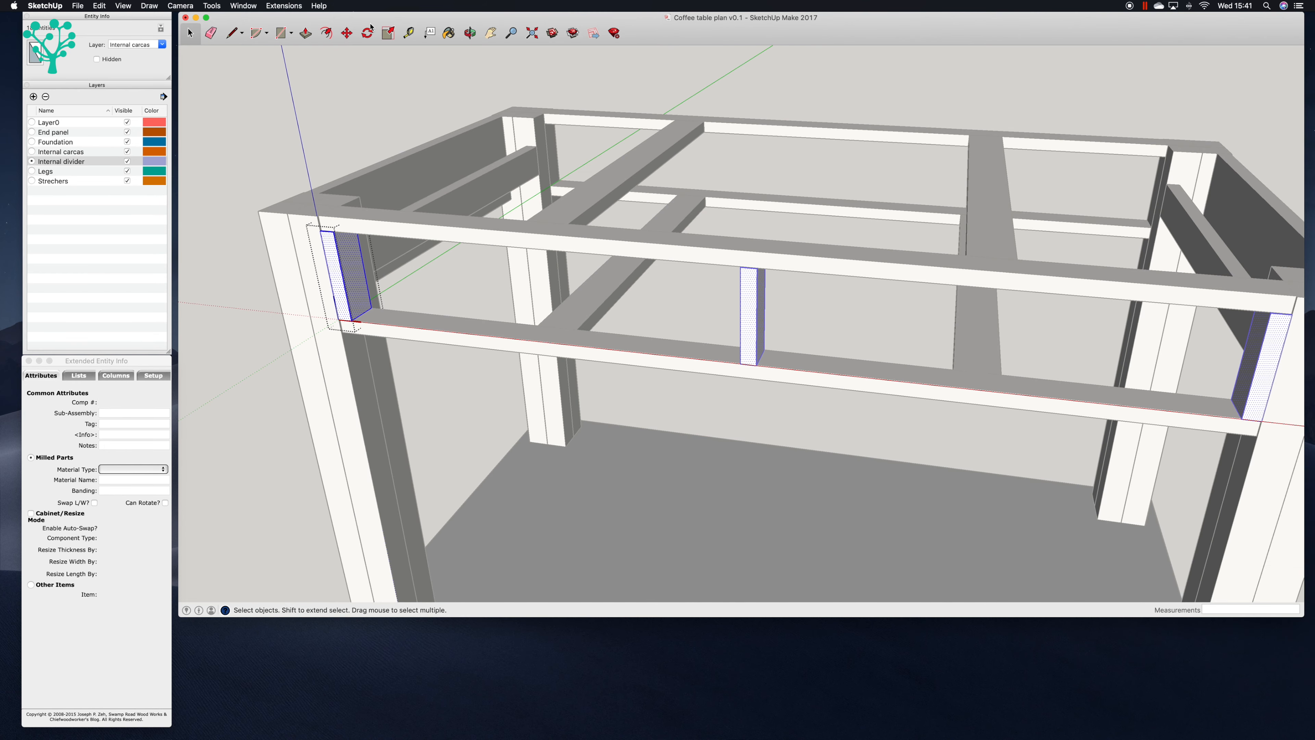
click(305, 32)
click(333, 279)
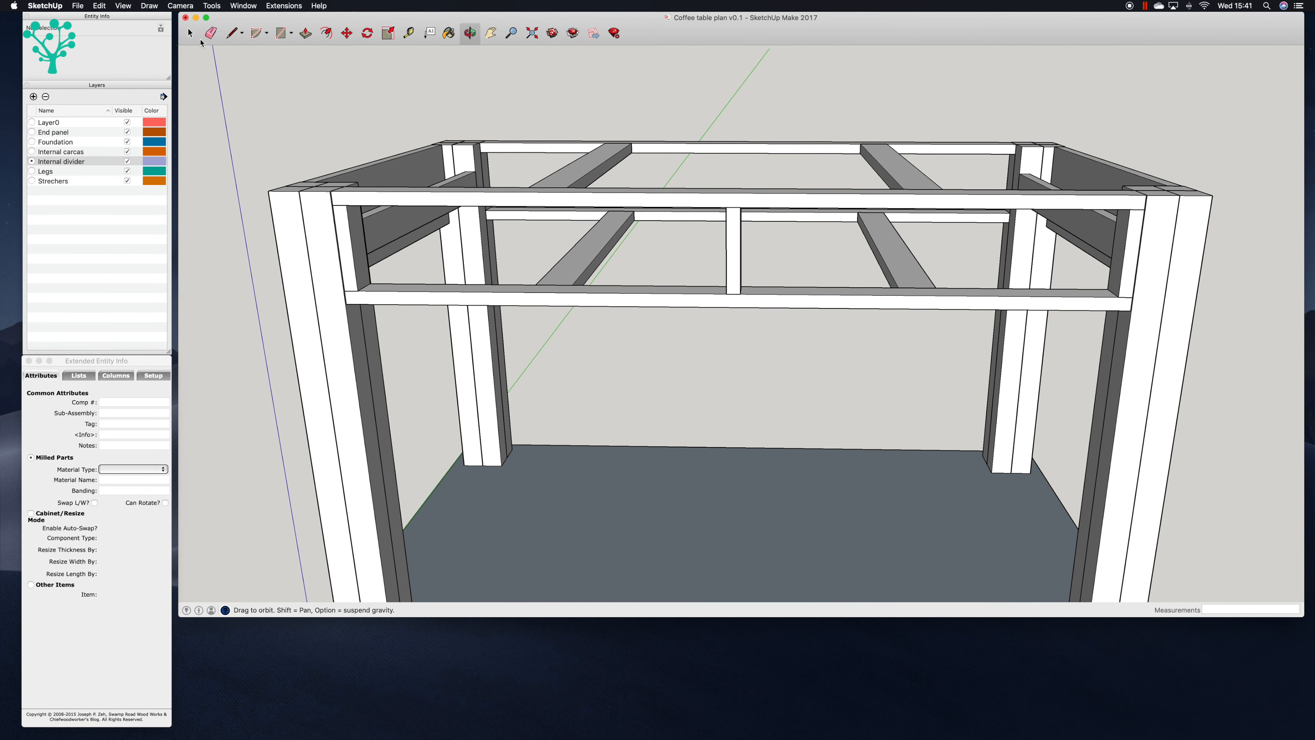
Step: Make the centre divider unique and rename its definition Internal divider ctr
click(190, 33)
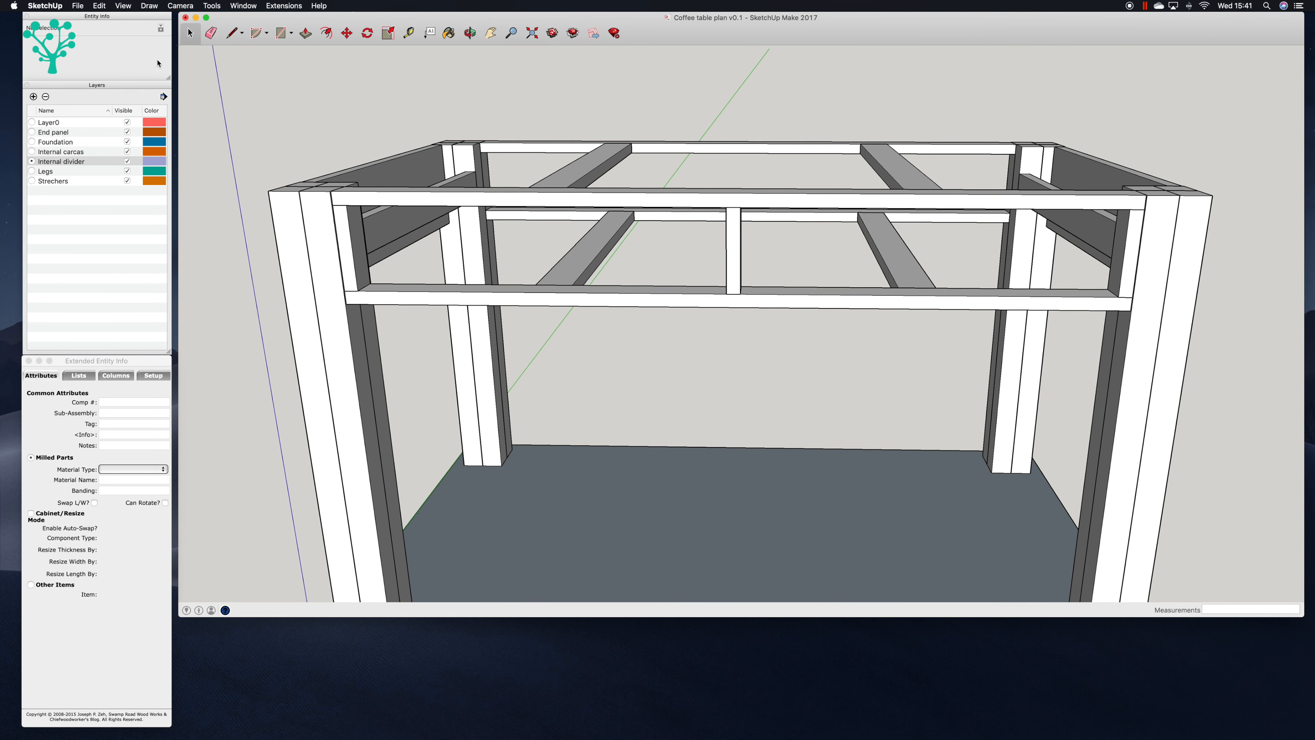
click(737, 260)
right_click(737, 260)
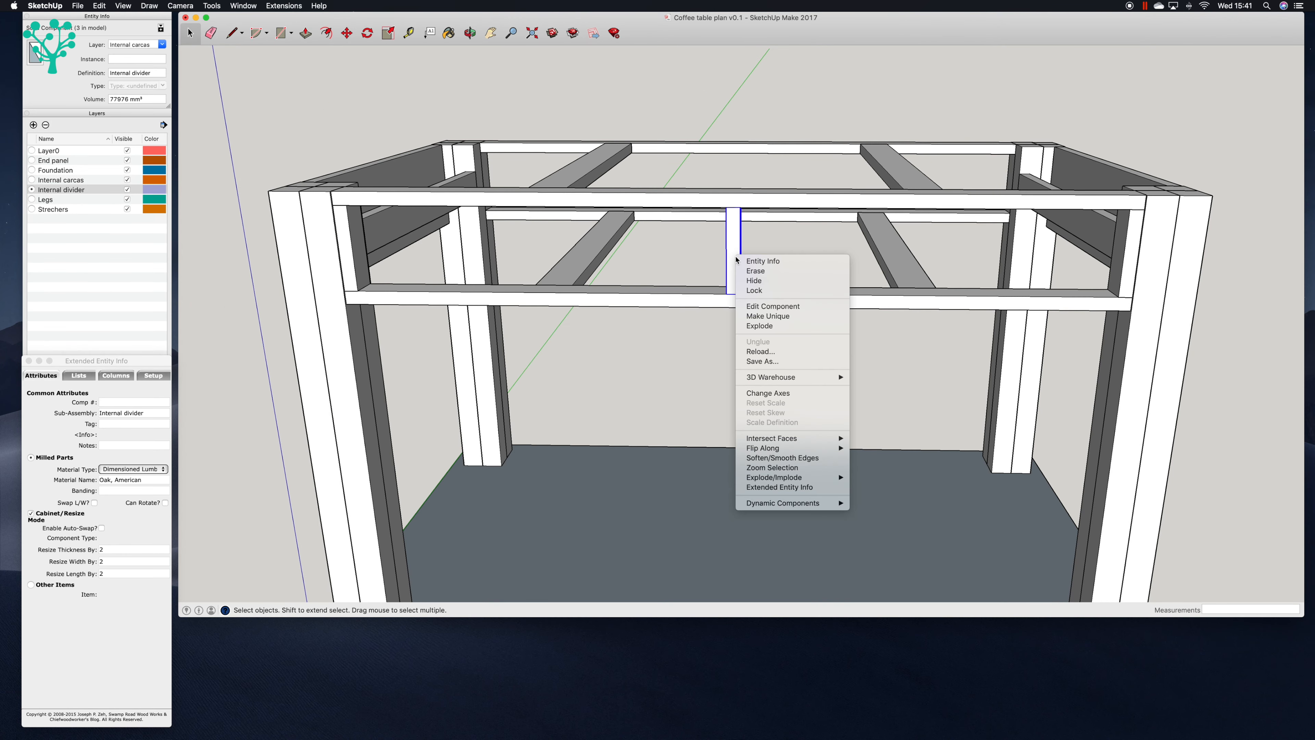
click(767, 316)
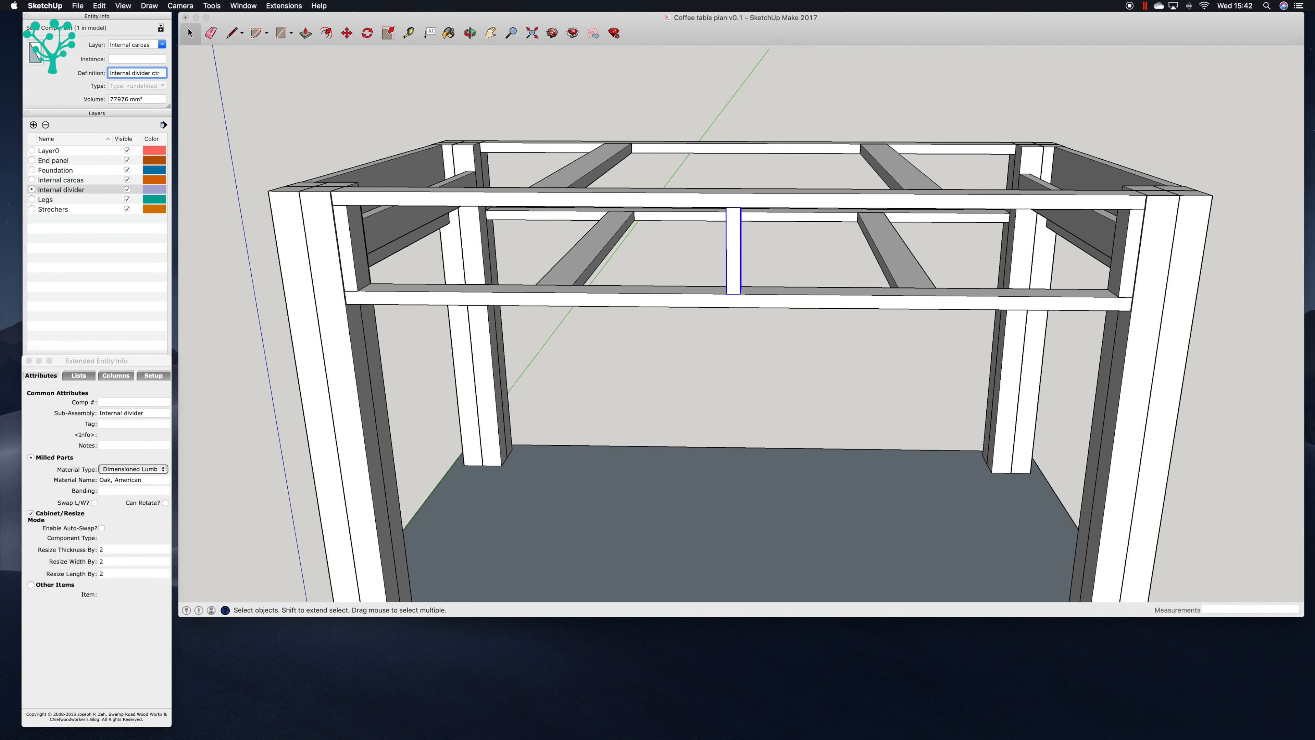
key(Return)
Step: Extrude the centre divider's back face through the frame to the rear stretchers
click(470, 32)
drag(834, 285, 536, 233)
click(190, 33)
triple_click(726, 199)
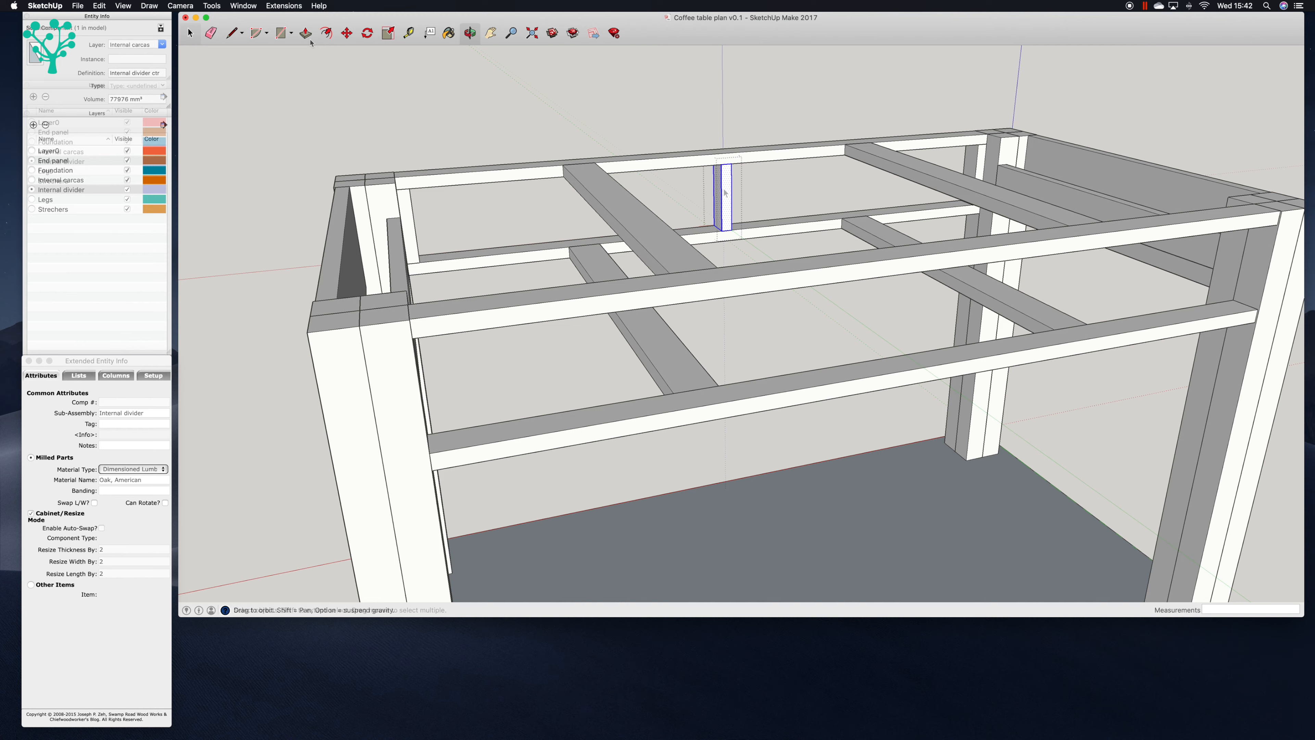
click(305, 32)
drag(725, 192, 919, 276)
Step: Draw an 18 mm line across the centre divider's top face along the front top stretcher's inner edge
middle_drag(920, 276, 644, 231)
scroll(644, 218, up, 5)
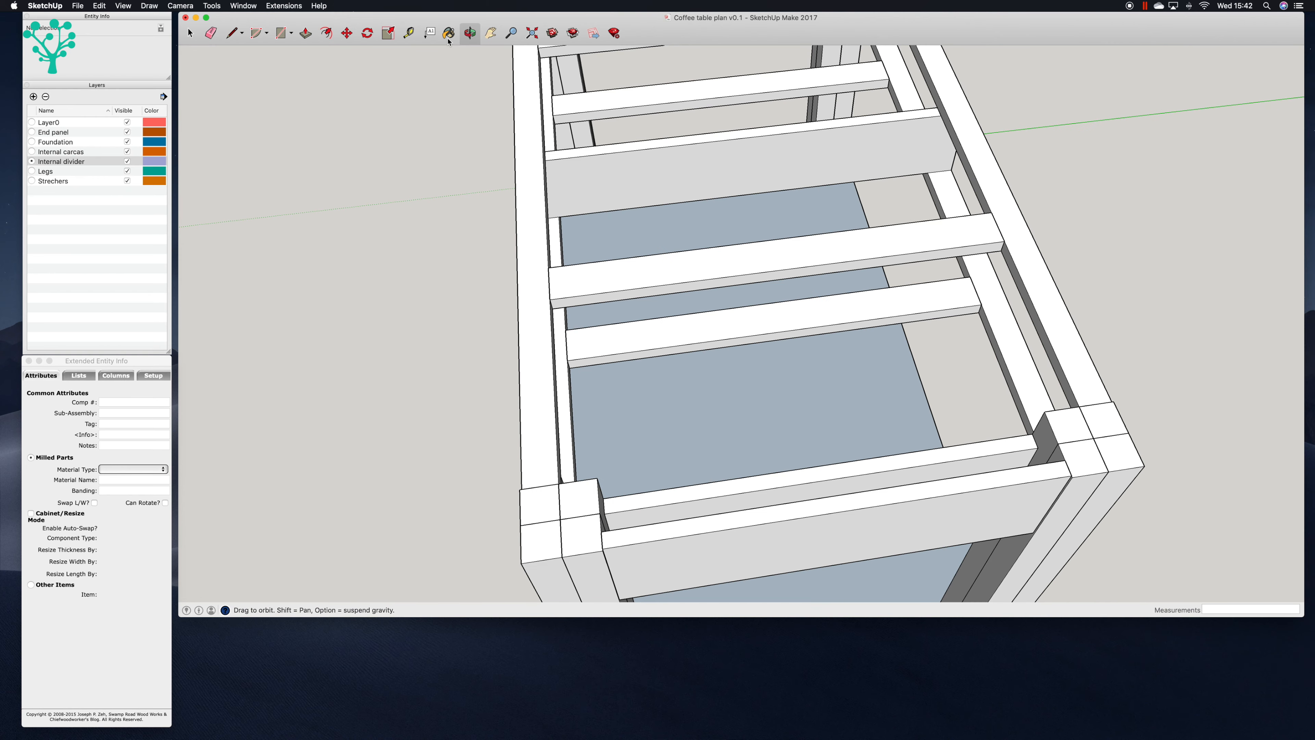
drag(687, 184, 645, 237)
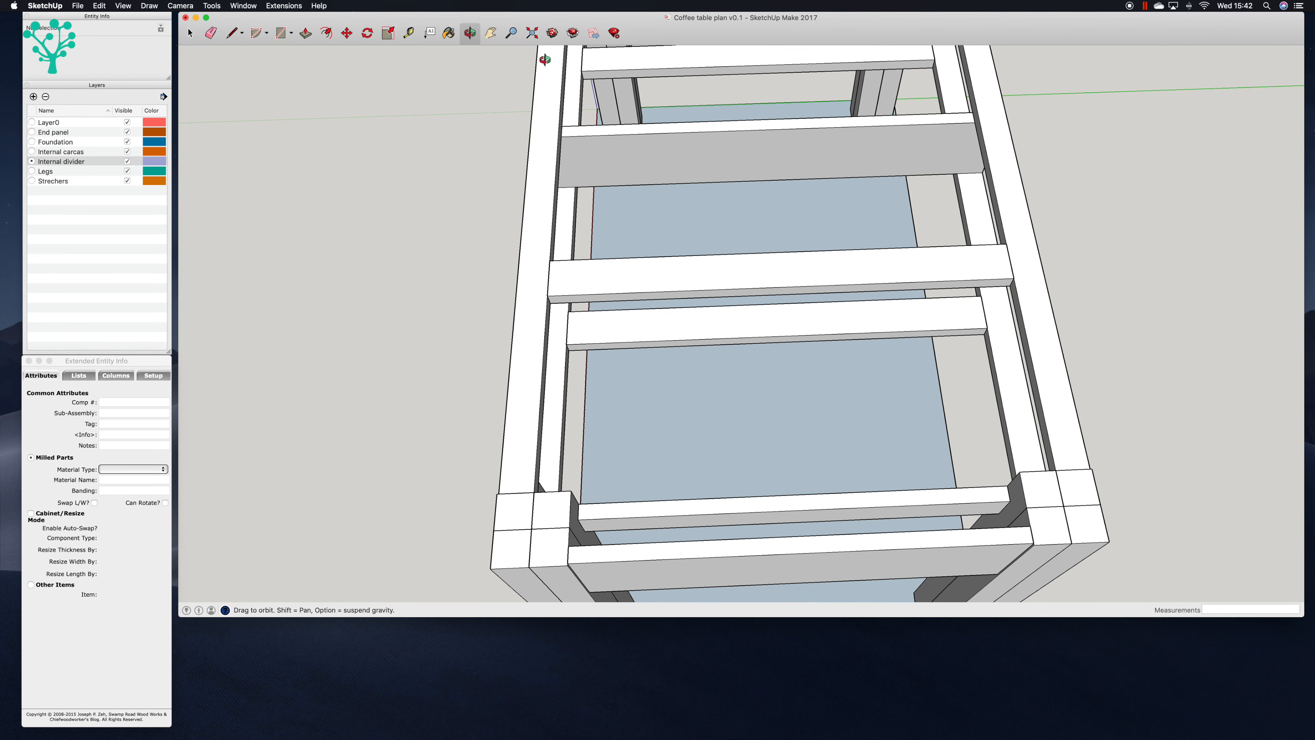
key(l)
scroll(425, 218, up, 10)
click(414, 234)
text(18)
key(Return)
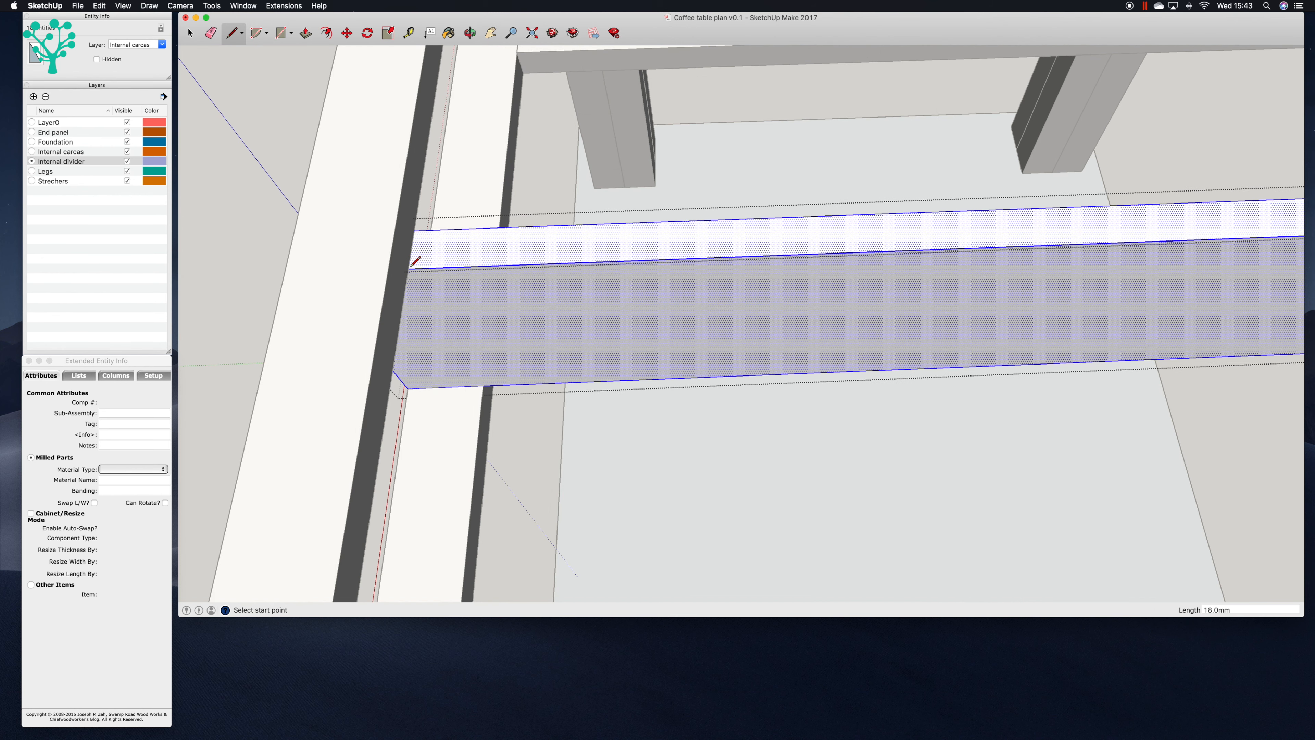
Step: Draw a matching 18 mm line across the centre divider's top face along the rear top stretcher's inner edge
click(489, 33)
drag(810, 123, 806, 154)
click(234, 33)
click(1220, 304)
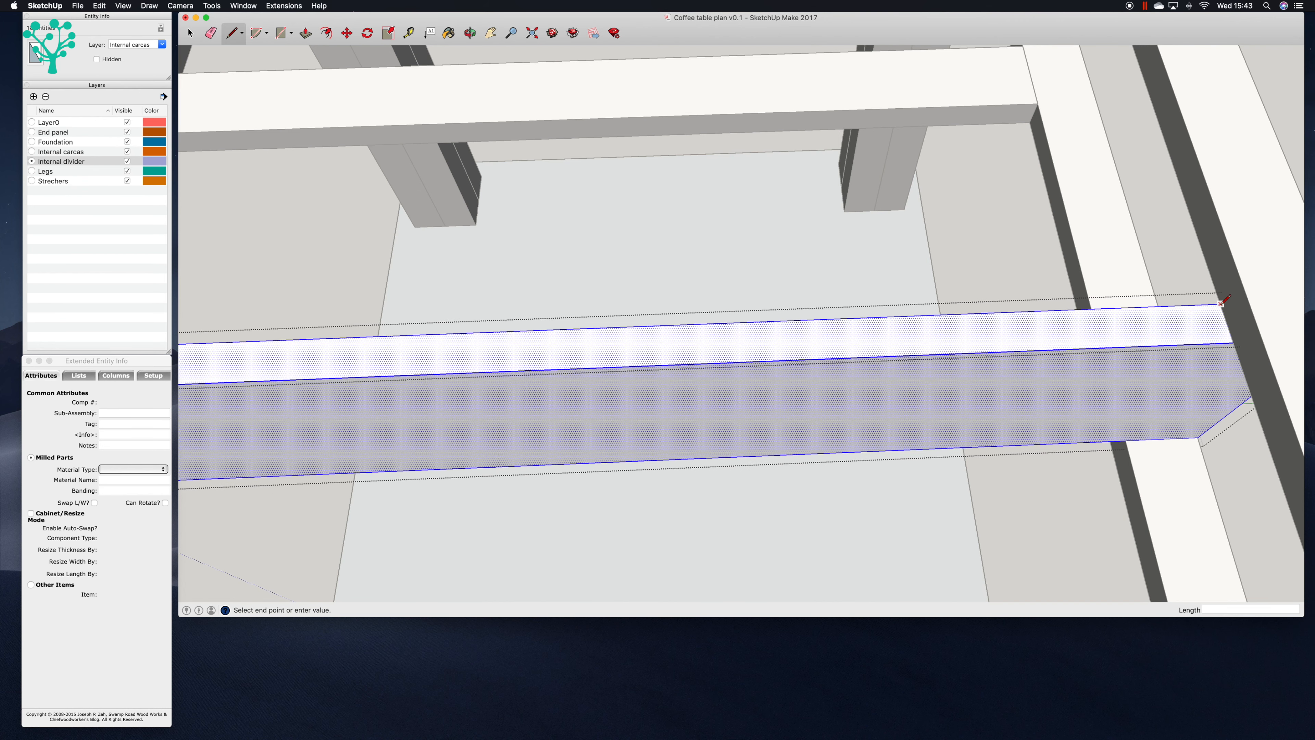
click(1234, 342)
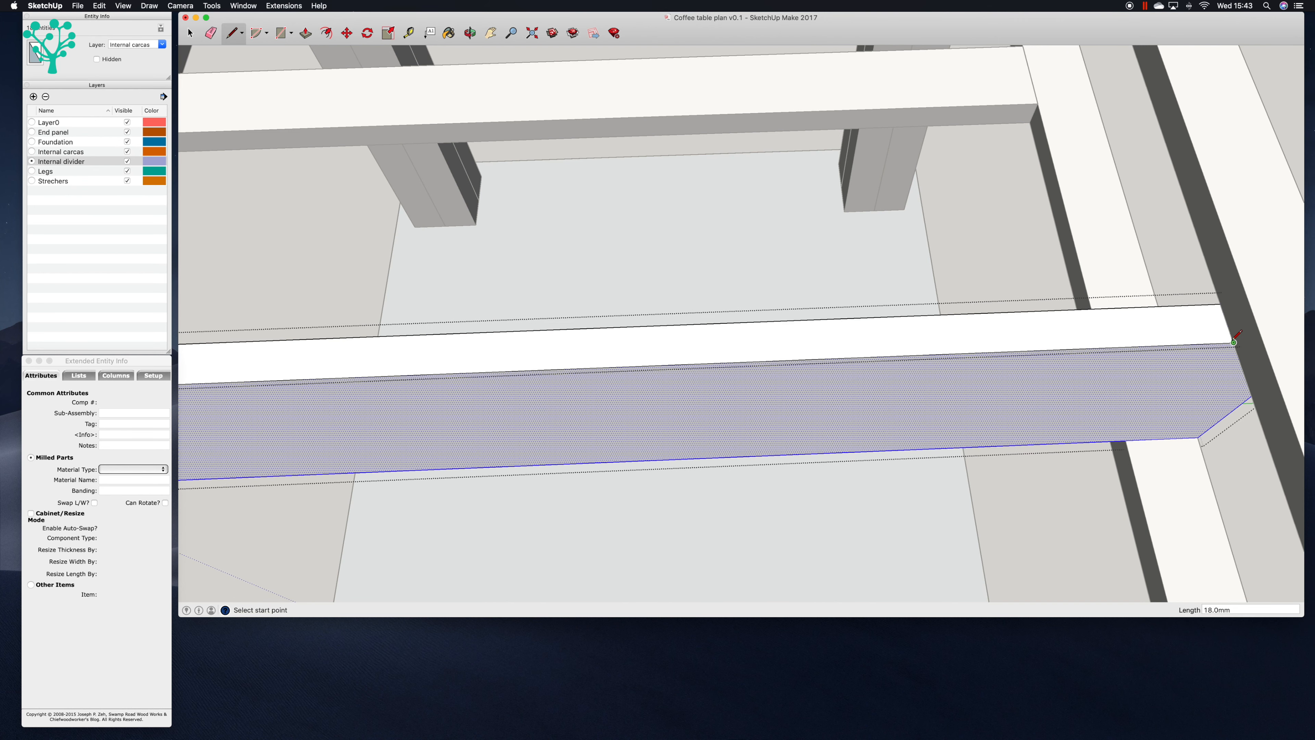
Step: Pull the centre divider's top face between the two stretchers up by 18 mm
click(305, 34)
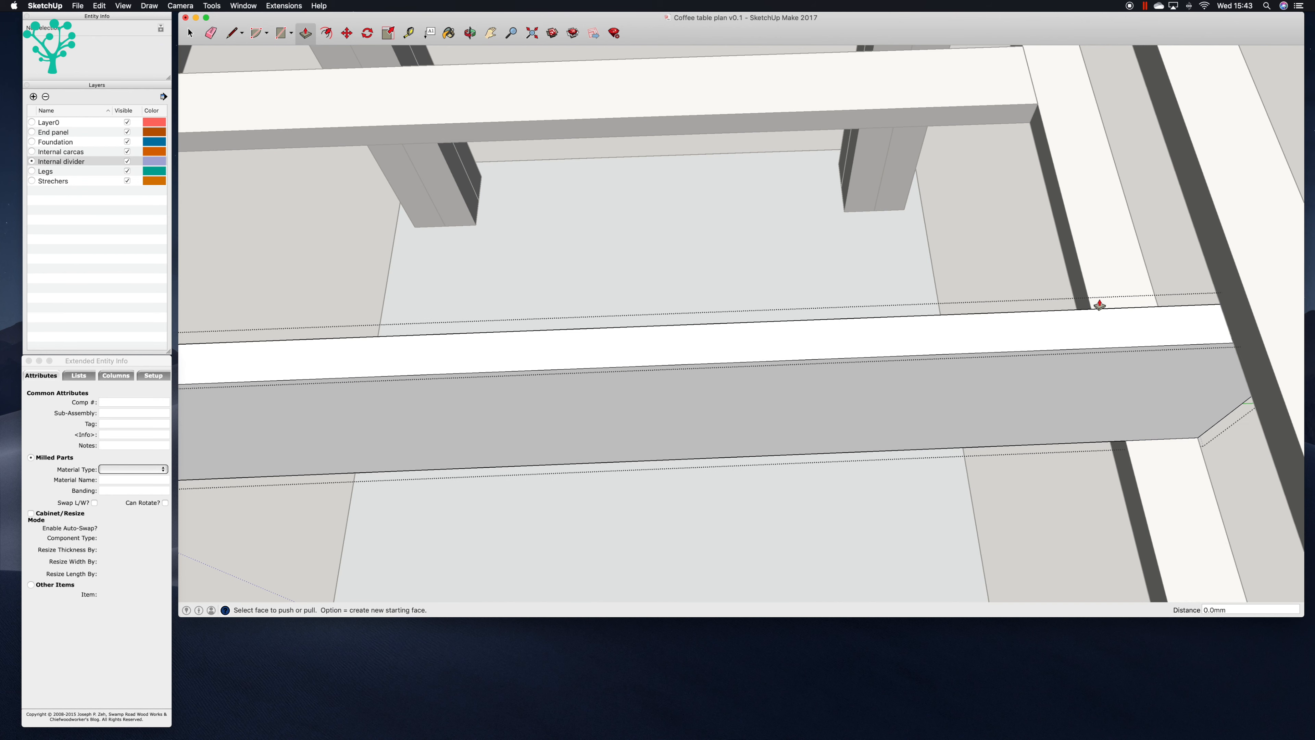
click(1197, 326)
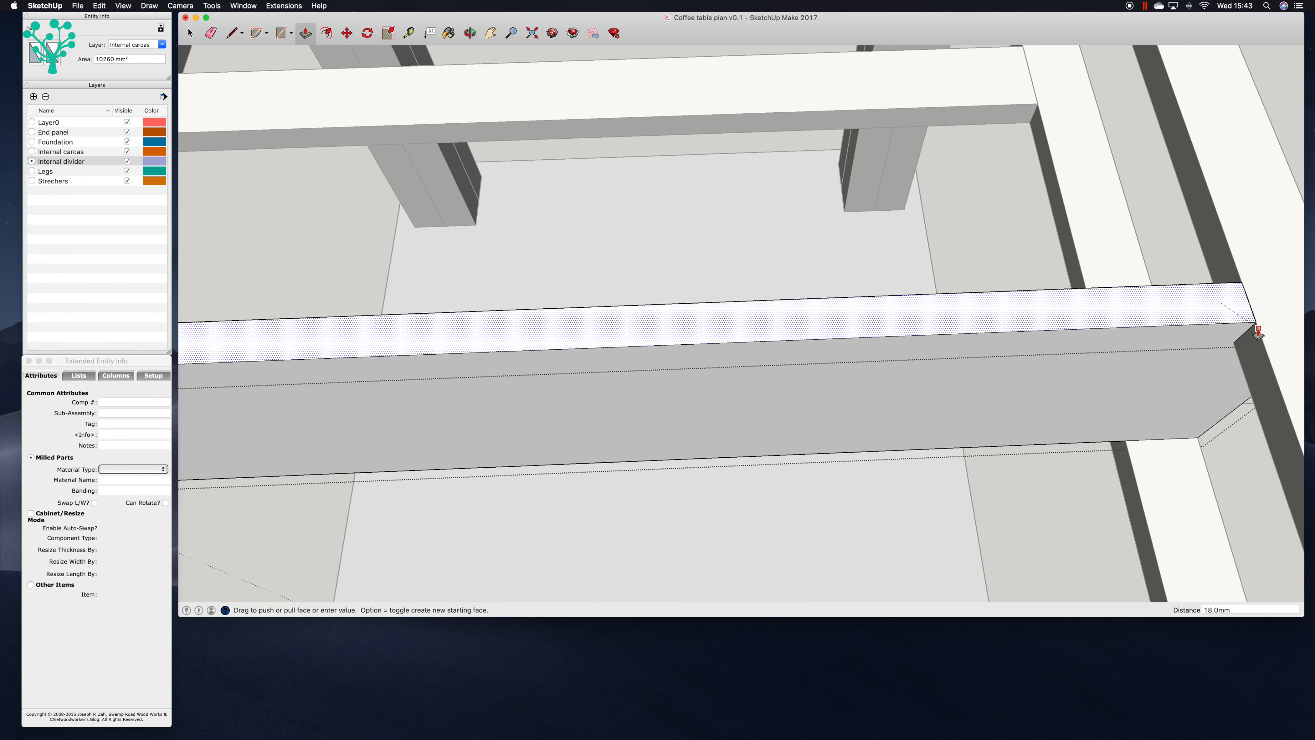
click(1247, 334)
scroll(549, 124, down, 10)
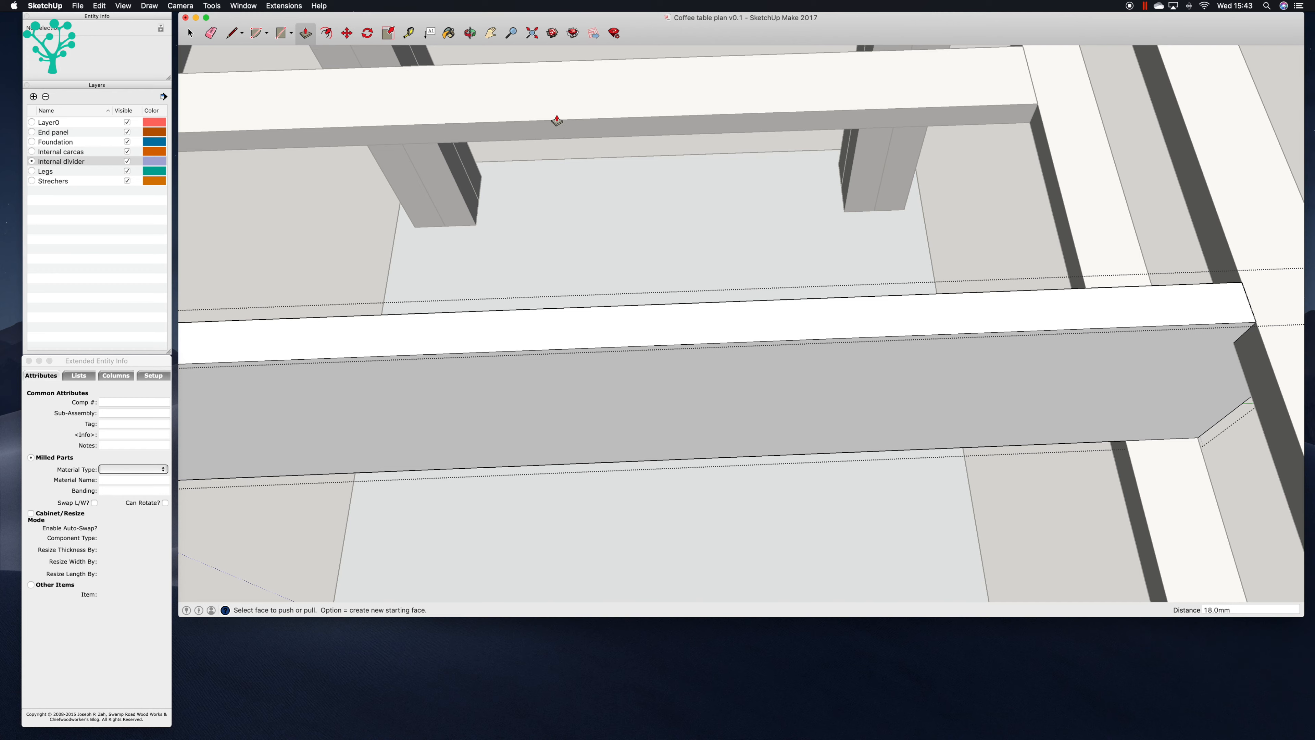
Step: Try to hide the Internal divider layer, and hide the Strechers layer to inspect the notched centre divider
click(470, 32)
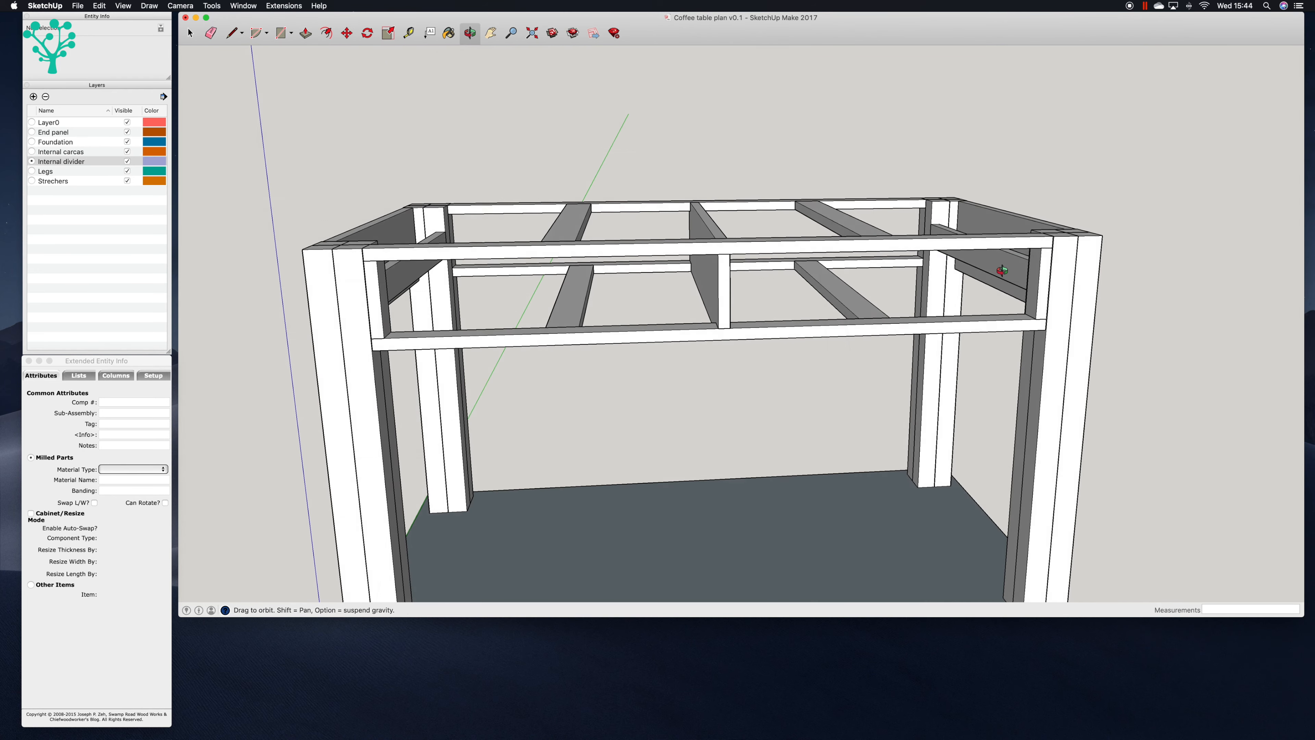
drag(993, 268, 905, 353)
click(127, 161)
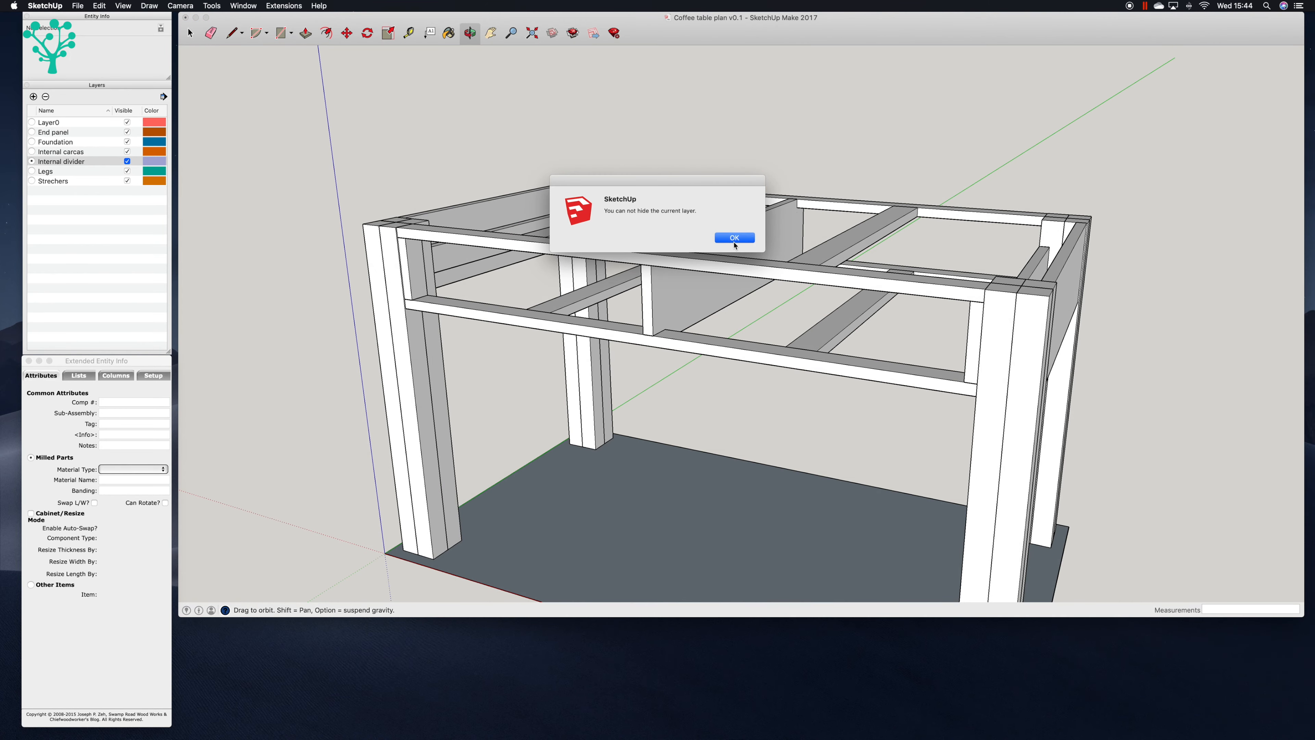
click(727, 238)
click(126, 181)
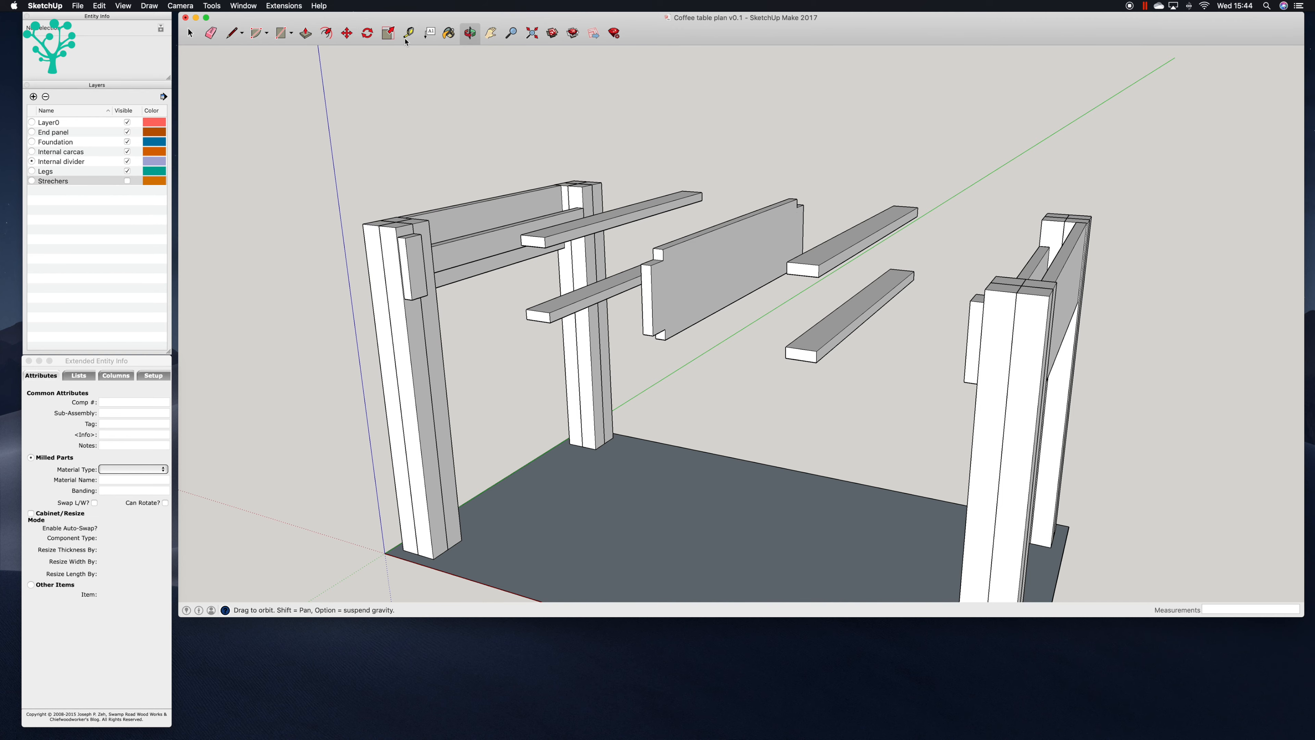
drag(569, 106, 626, 317)
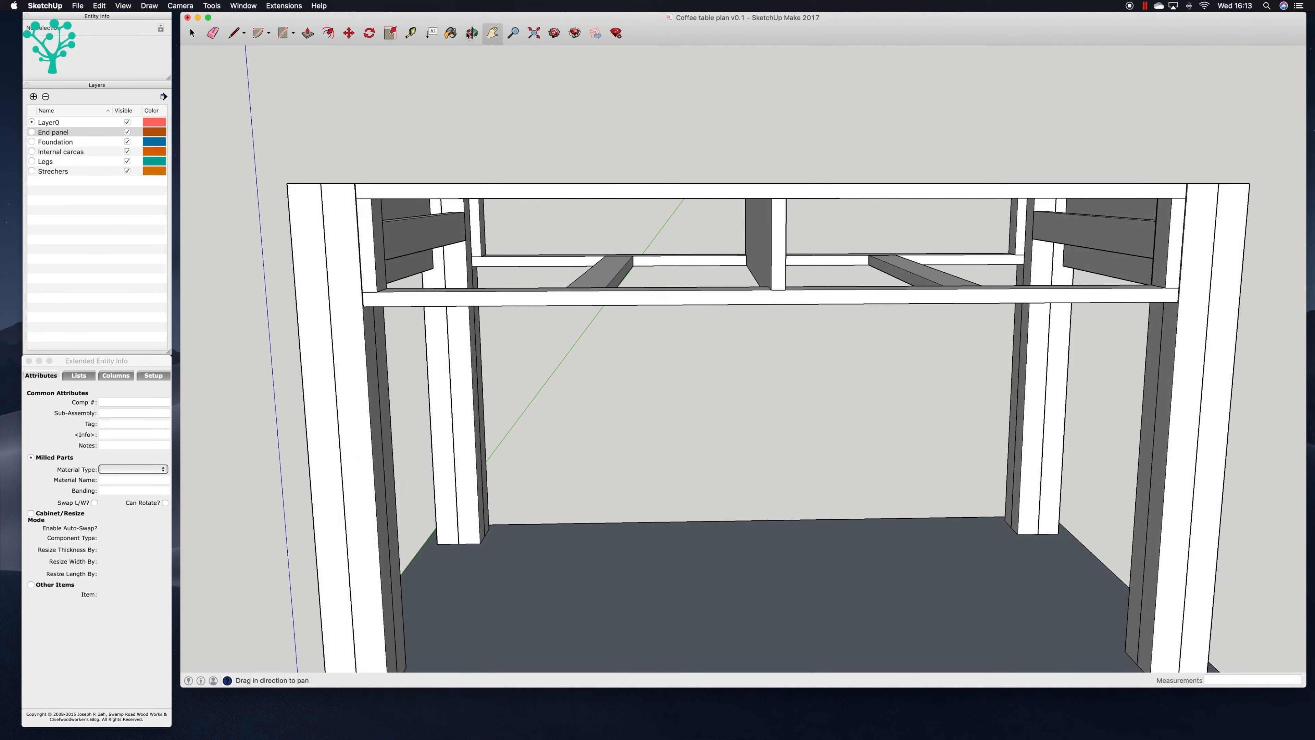
Step: Add a layer named Drawers and make Internal carcas the active layer
drag(559, 111, 473, 259)
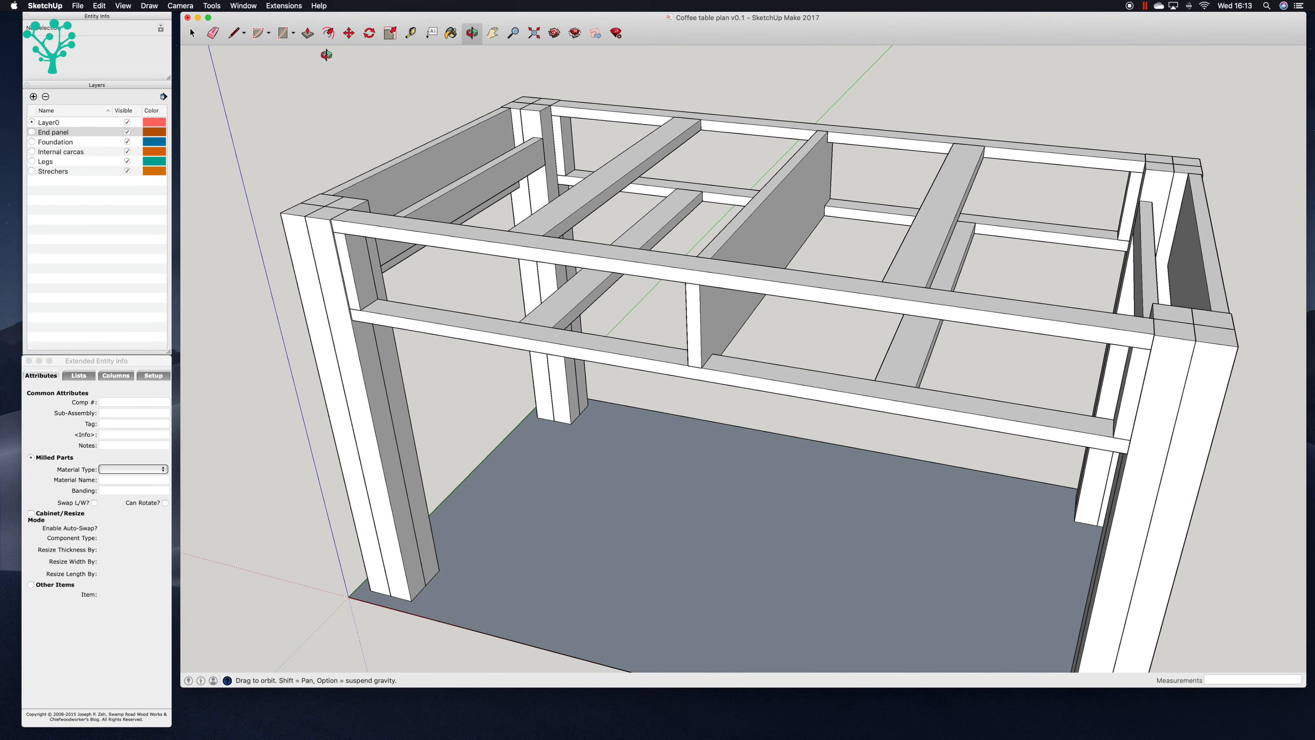
click(34, 97)
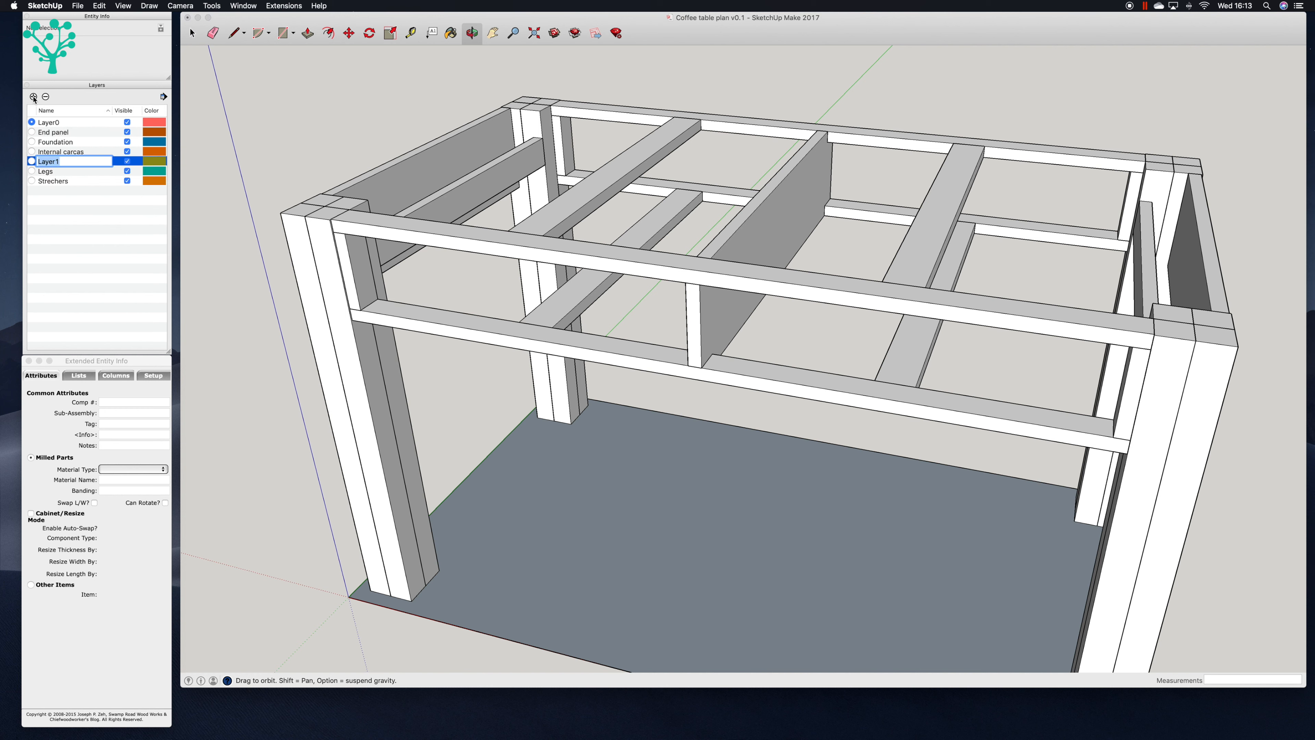
text(Drawers)
key(Return)
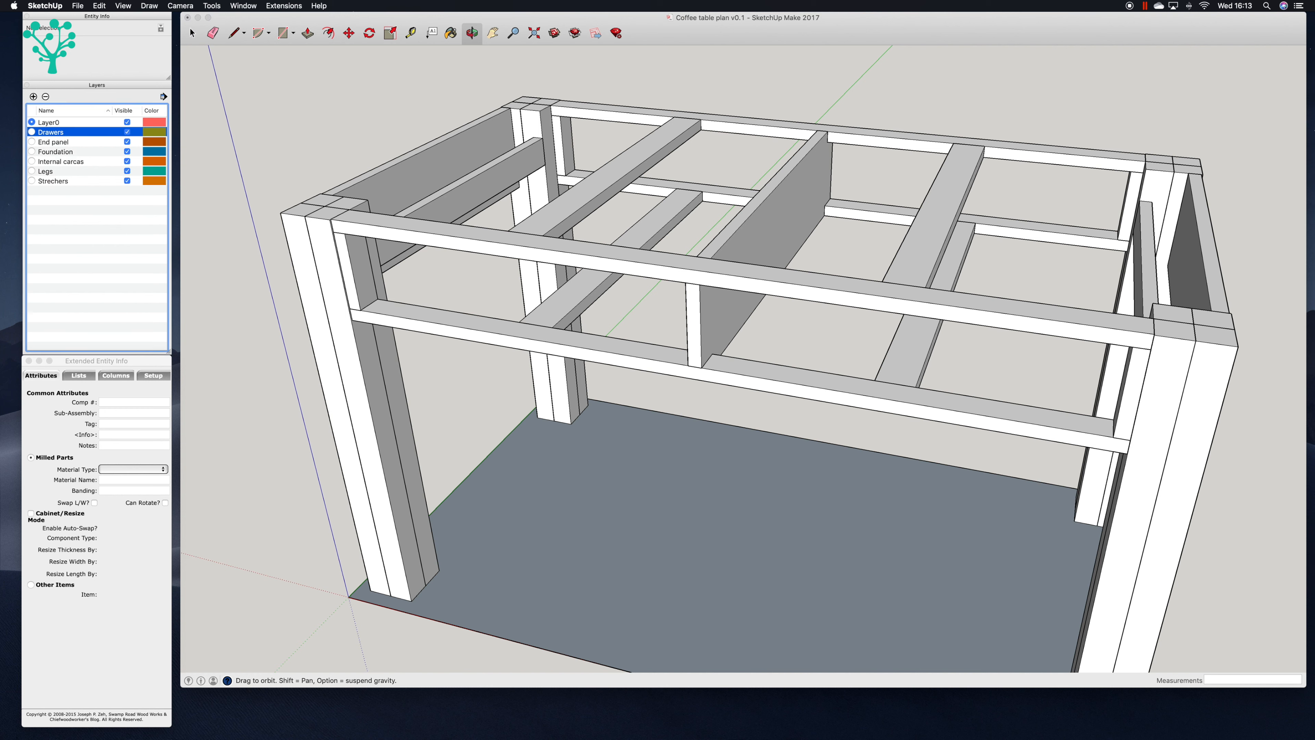
click(32, 131)
click(31, 160)
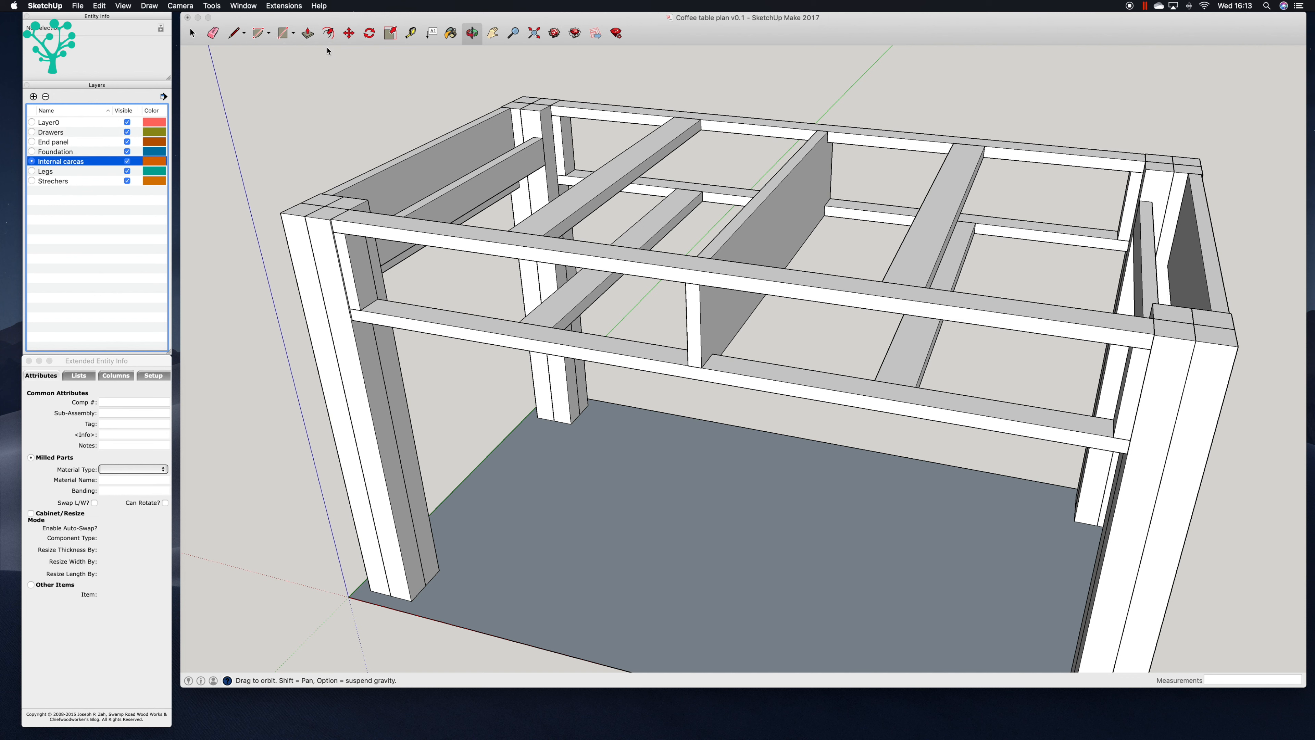
Step: Draw a 150 by 40 mm rectangle on the inner face of the rear left leg, starting at its top corner
click(293, 37)
click(551, 106)
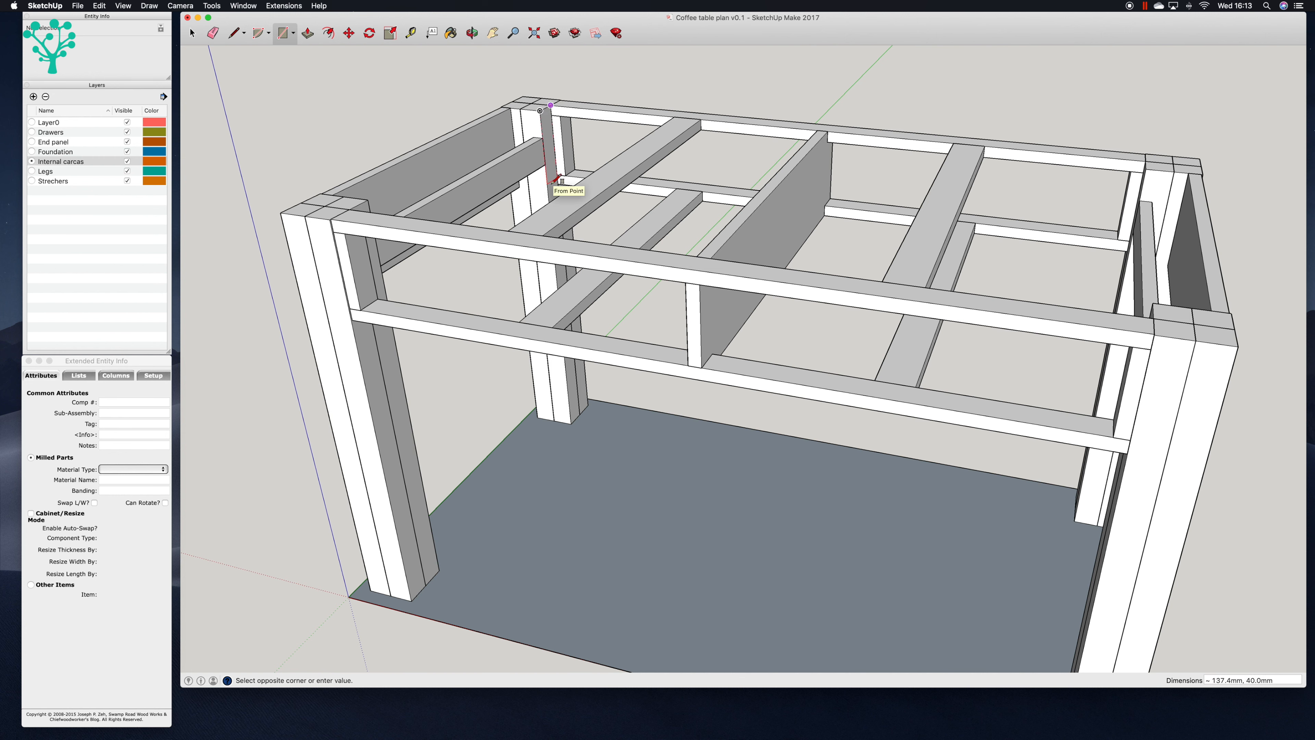
text(150,40)
key(Return)
Step: Pull the rectangle out into a block and push the block's top face down by 50 mm
key(p)
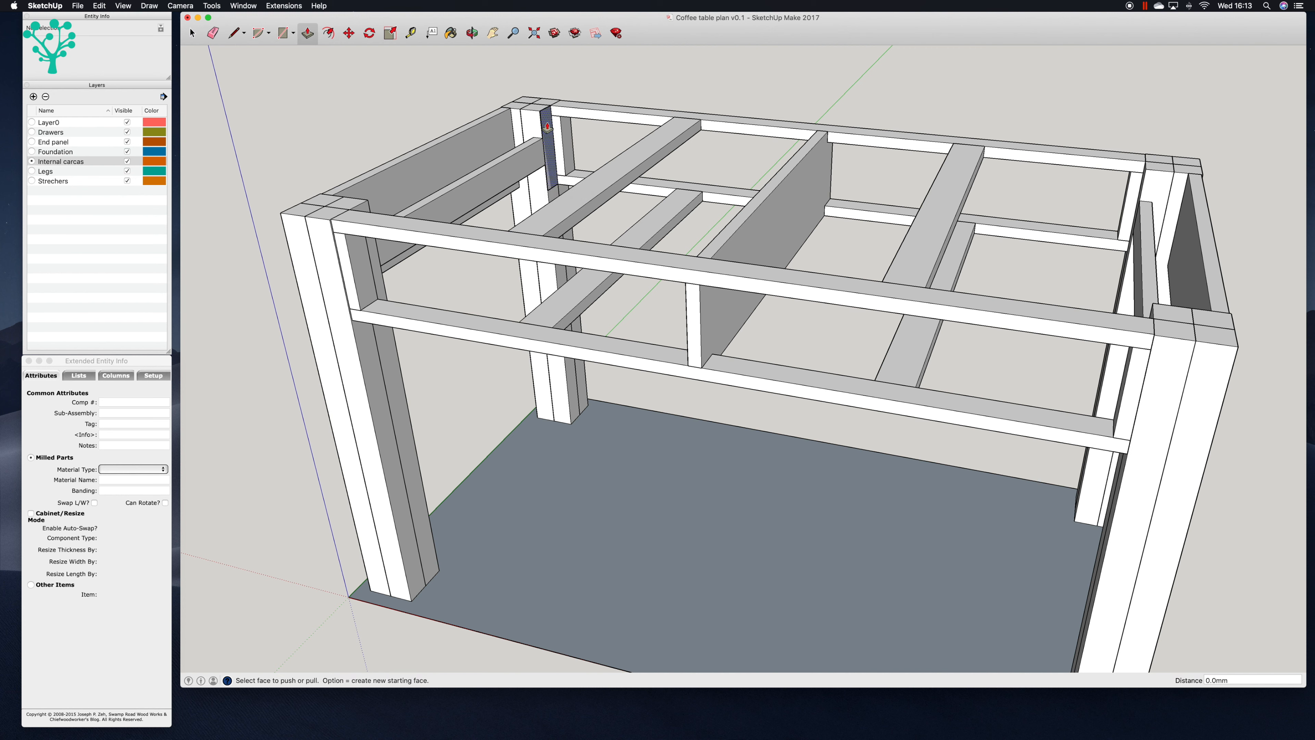
click(548, 127)
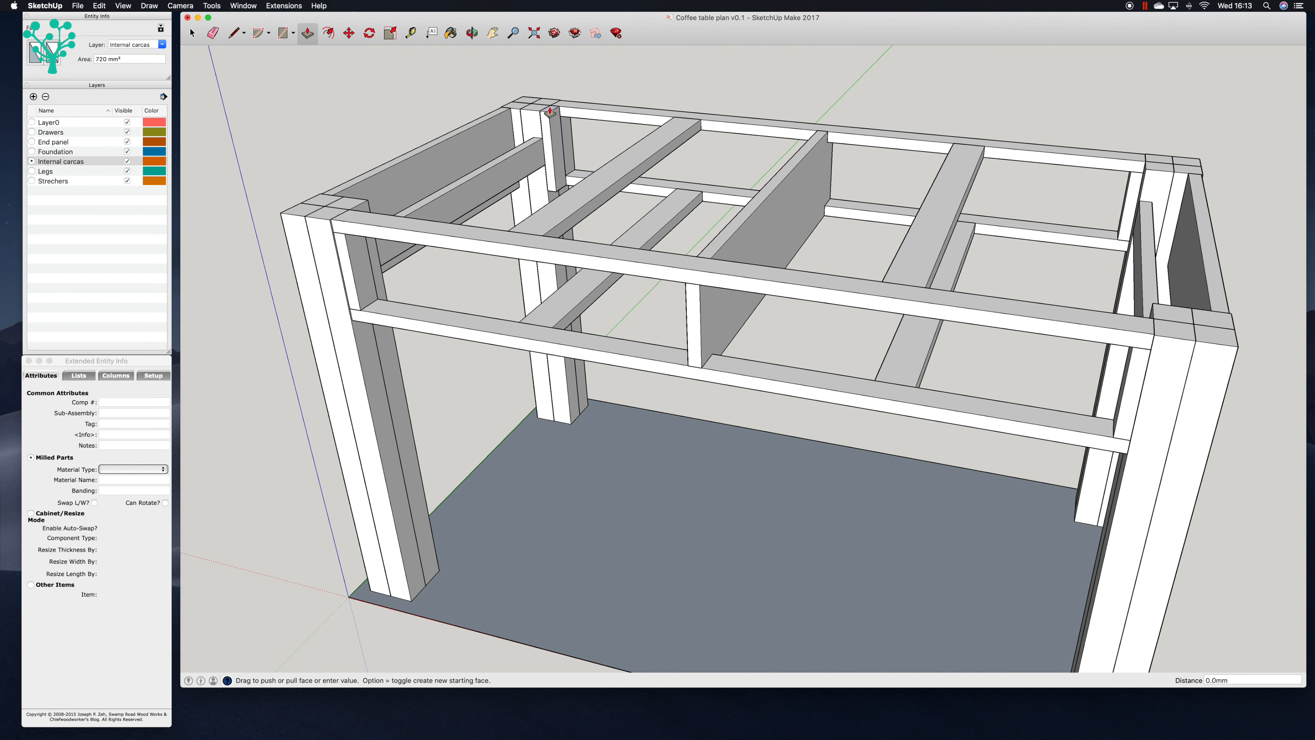
text(50)
key(Return)
Step: Push the bottom face of the block on the rear left leg up by 50 mm
click(471, 33)
drag(499, 192, 446, 70)
click(308, 33)
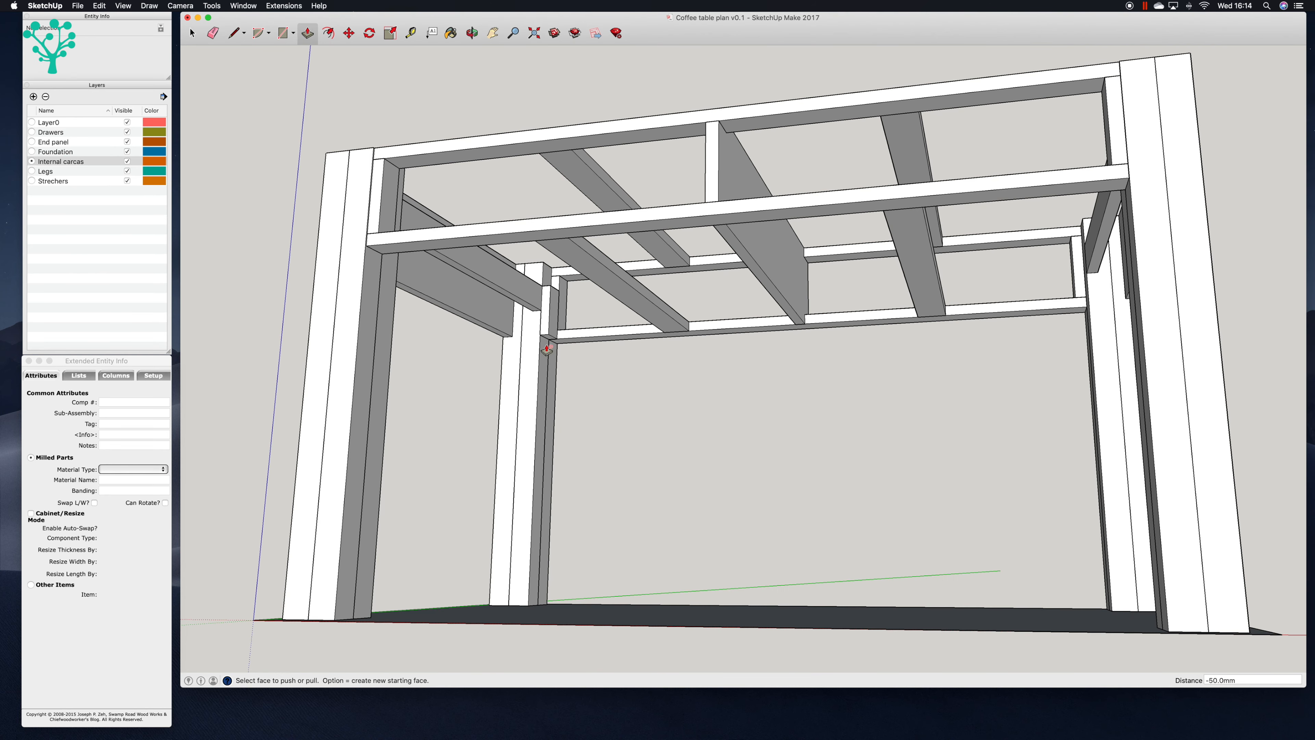
click(549, 343)
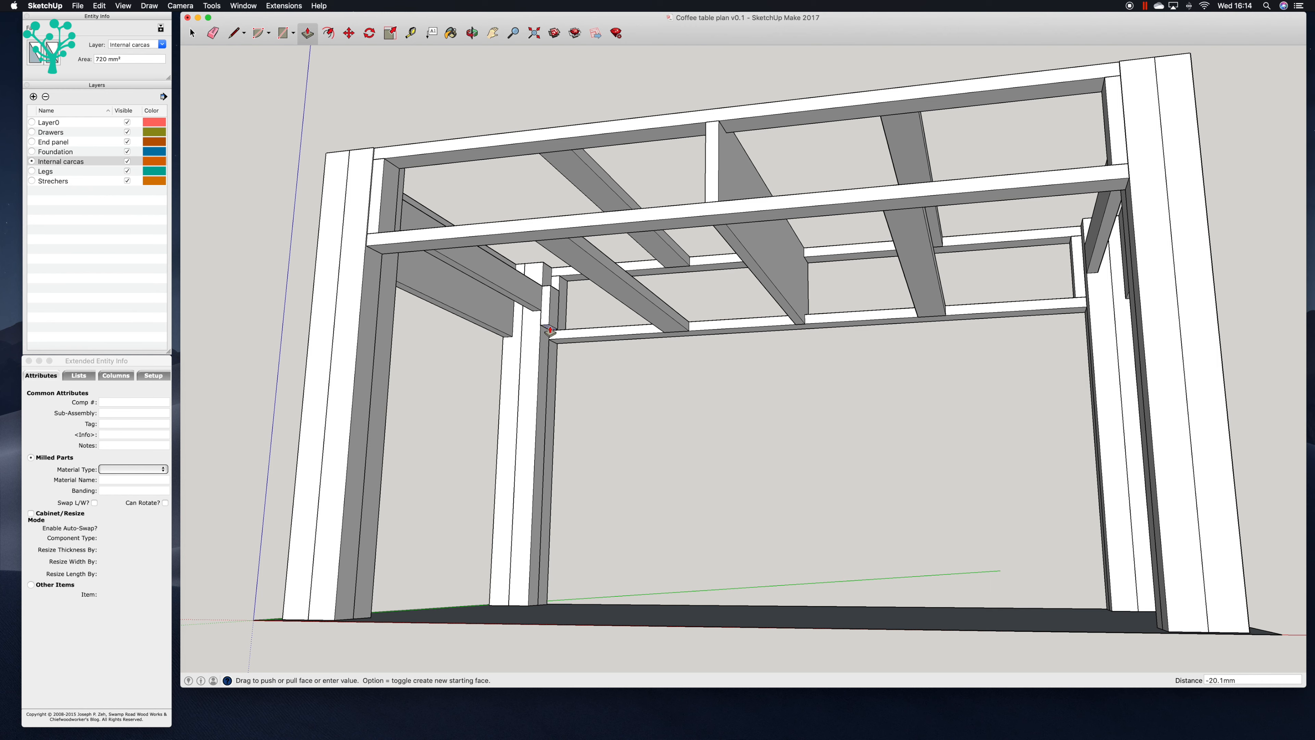
key(Return)
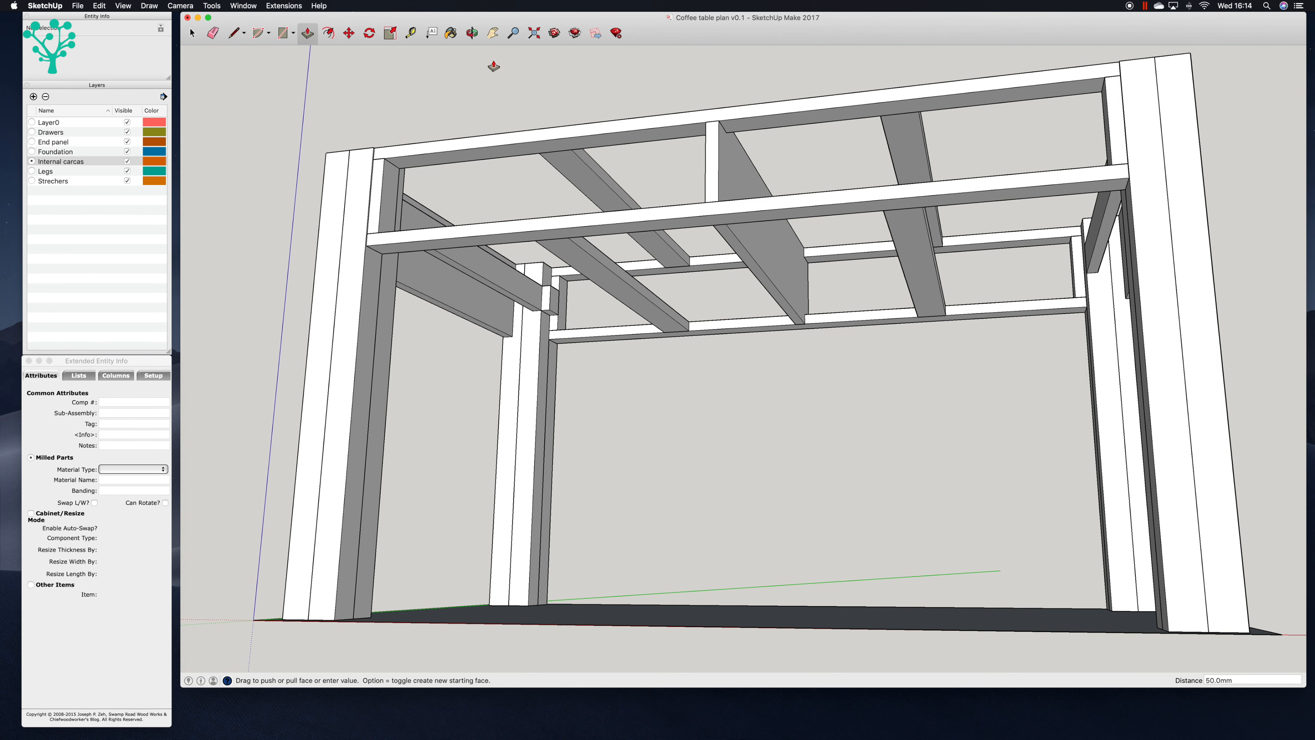
Step: Make Drawers the active layer
click(472, 33)
drag(484, 98, 417, 344)
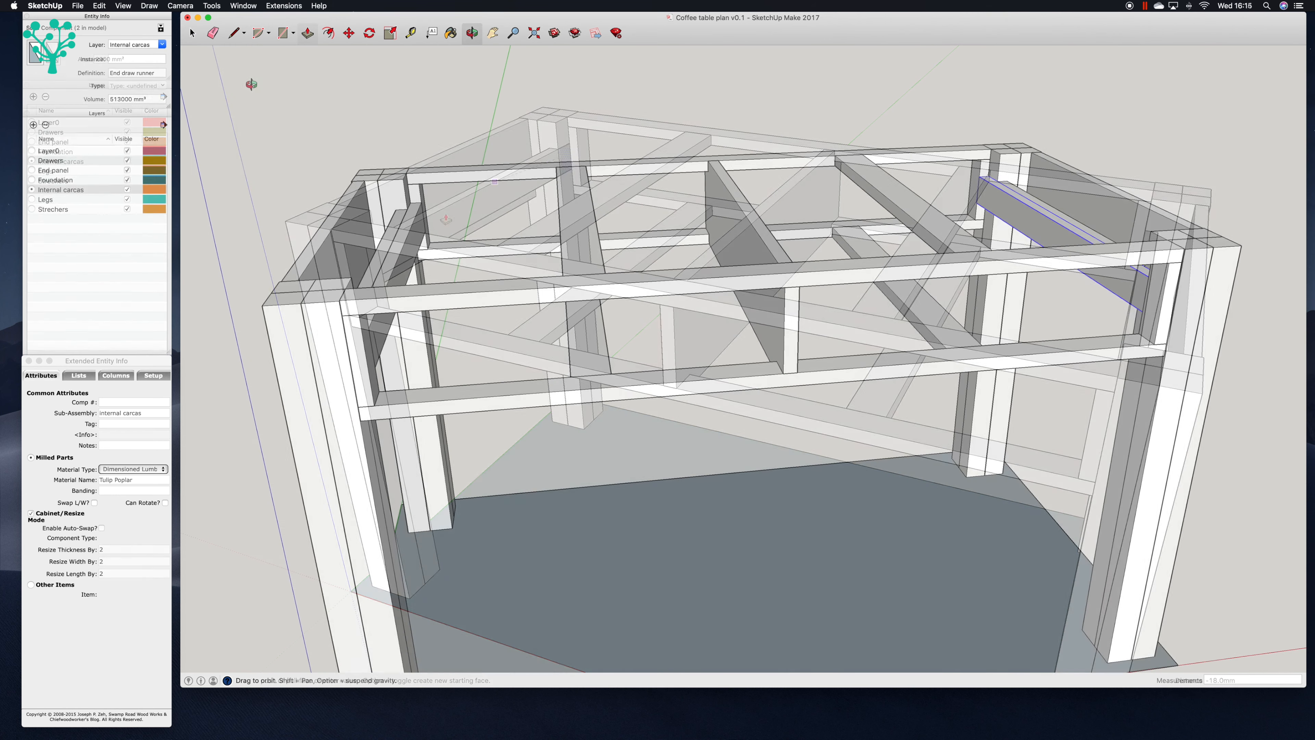
click(31, 161)
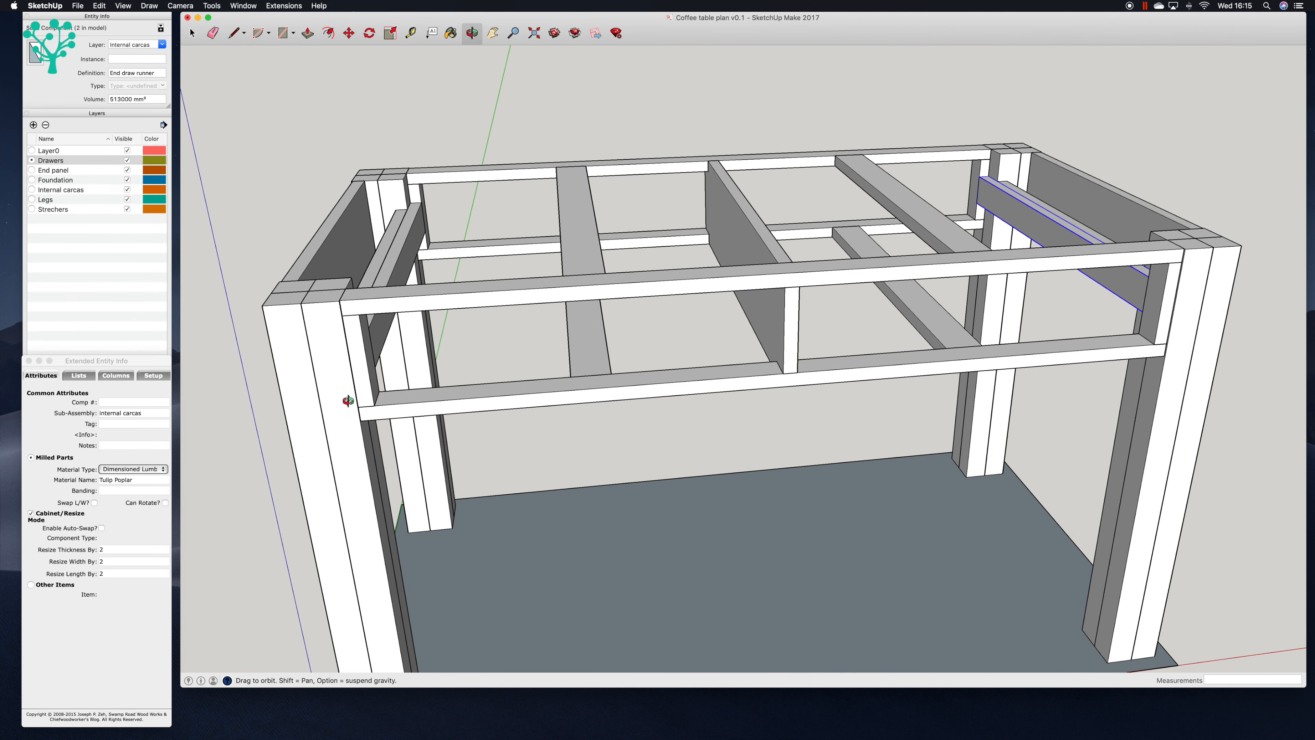
Step: Draw a 488 by 114 mm rectangle filling the front left drawer opening between the leg block and centre divider
drag(452, 88, 377, 54)
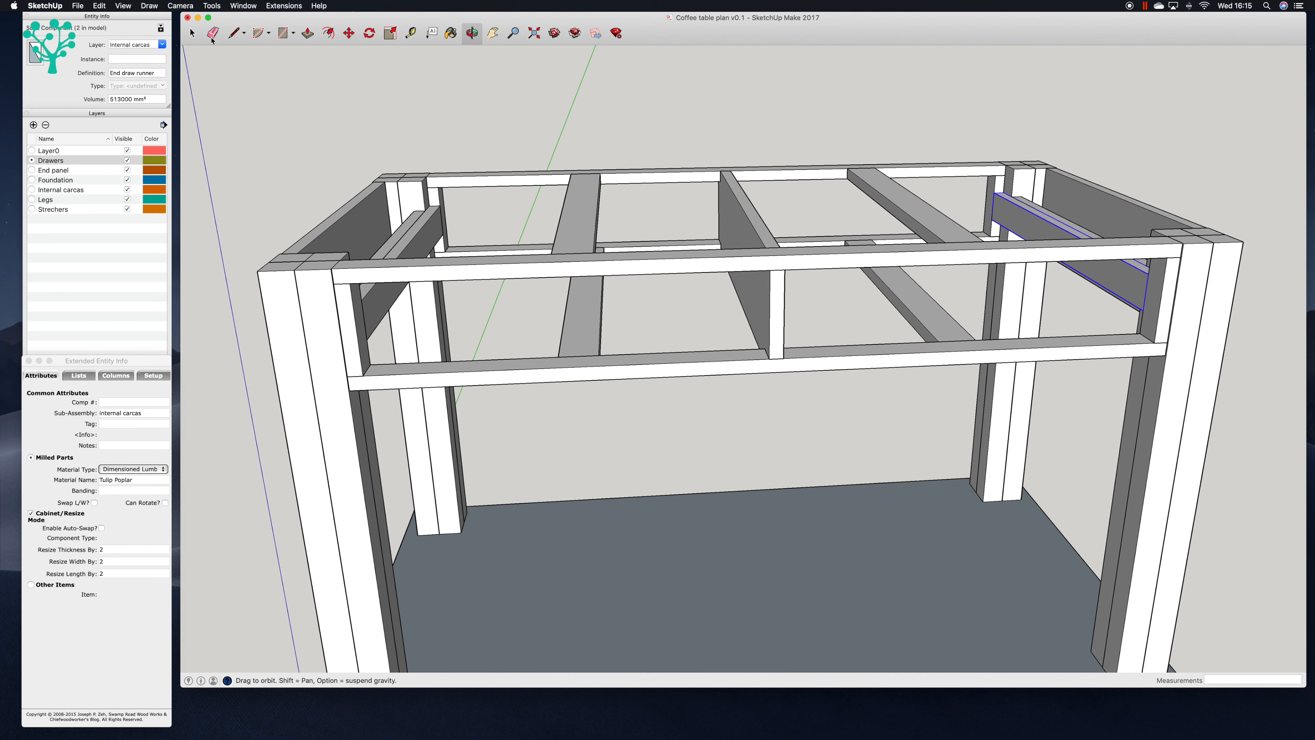
click(284, 33)
click(363, 375)
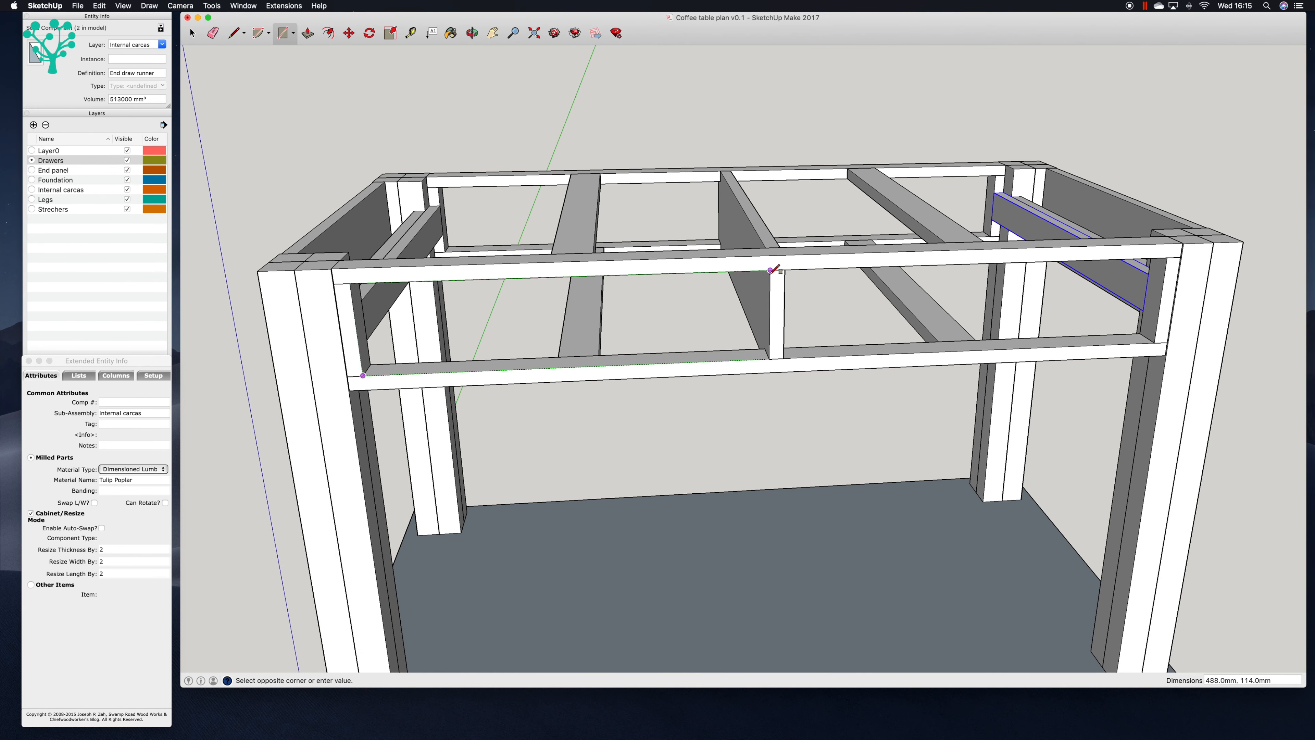
click(772, 271)
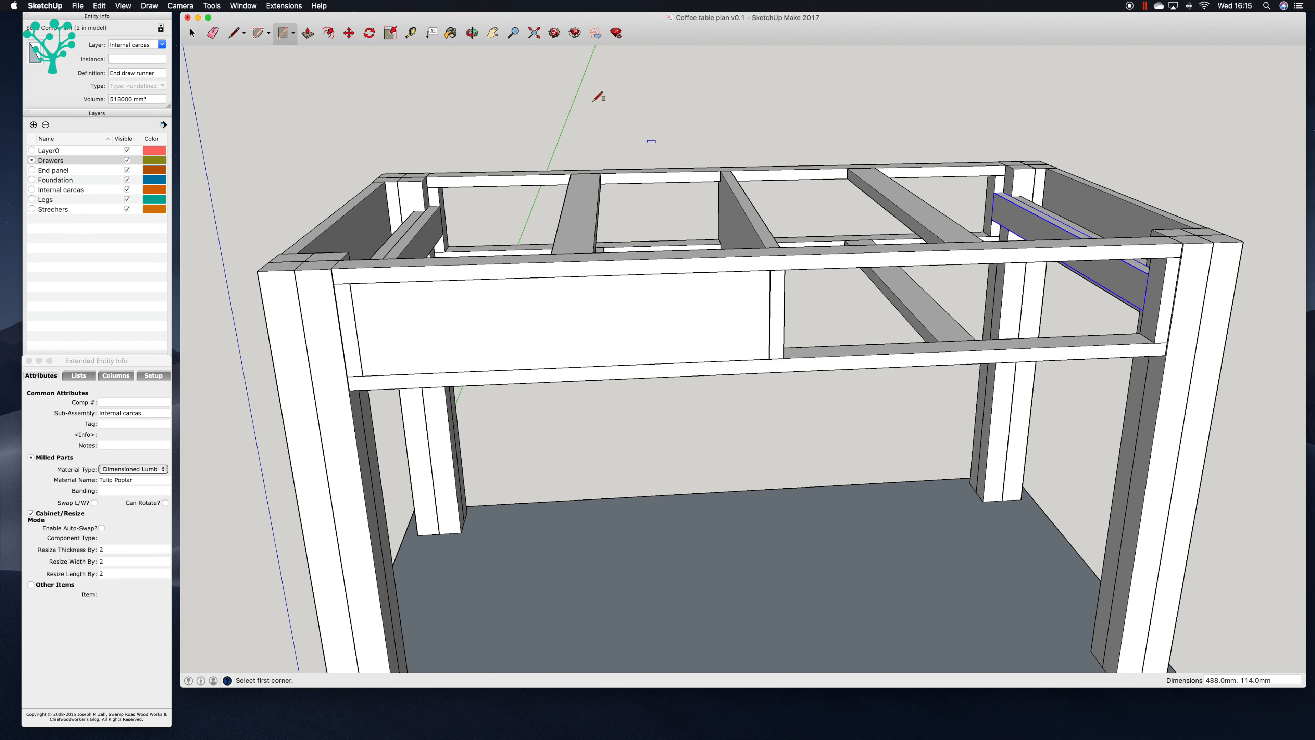
Step: Extrude the drawer front rectangle inward to a thickness of 20 mm
click(307, 33)
click(684, 293)
click(606, 286)
key(o)
drag(750, 184, 234, 269)
drag(685, 242, 432, 75)
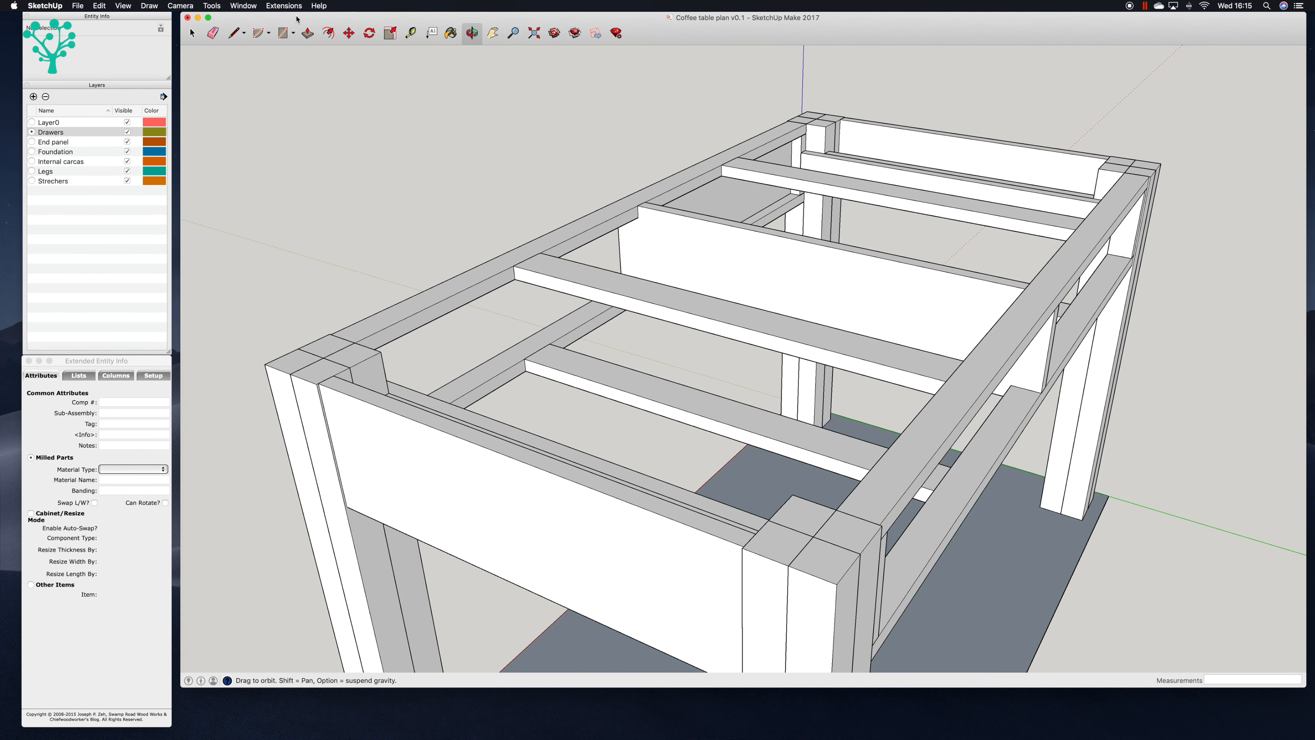
click(307, 33)
click(753, 198)
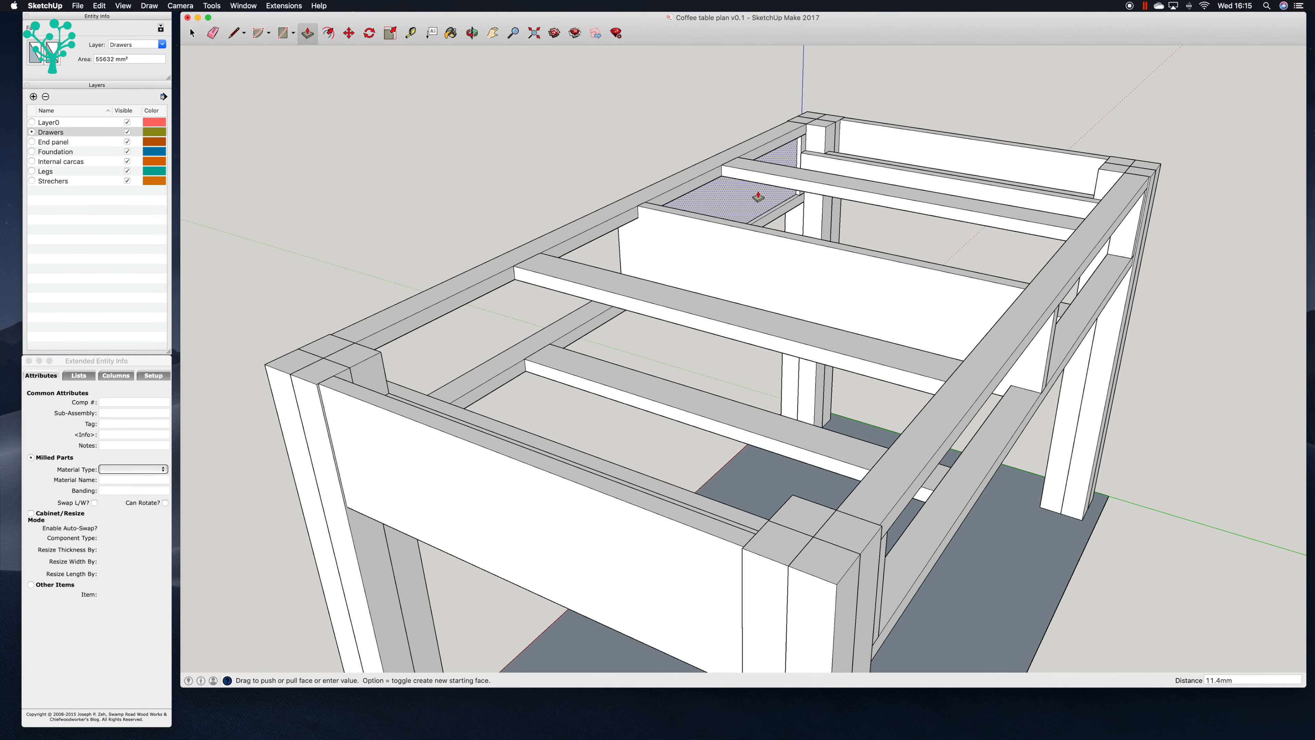
text(20)
key(Return)
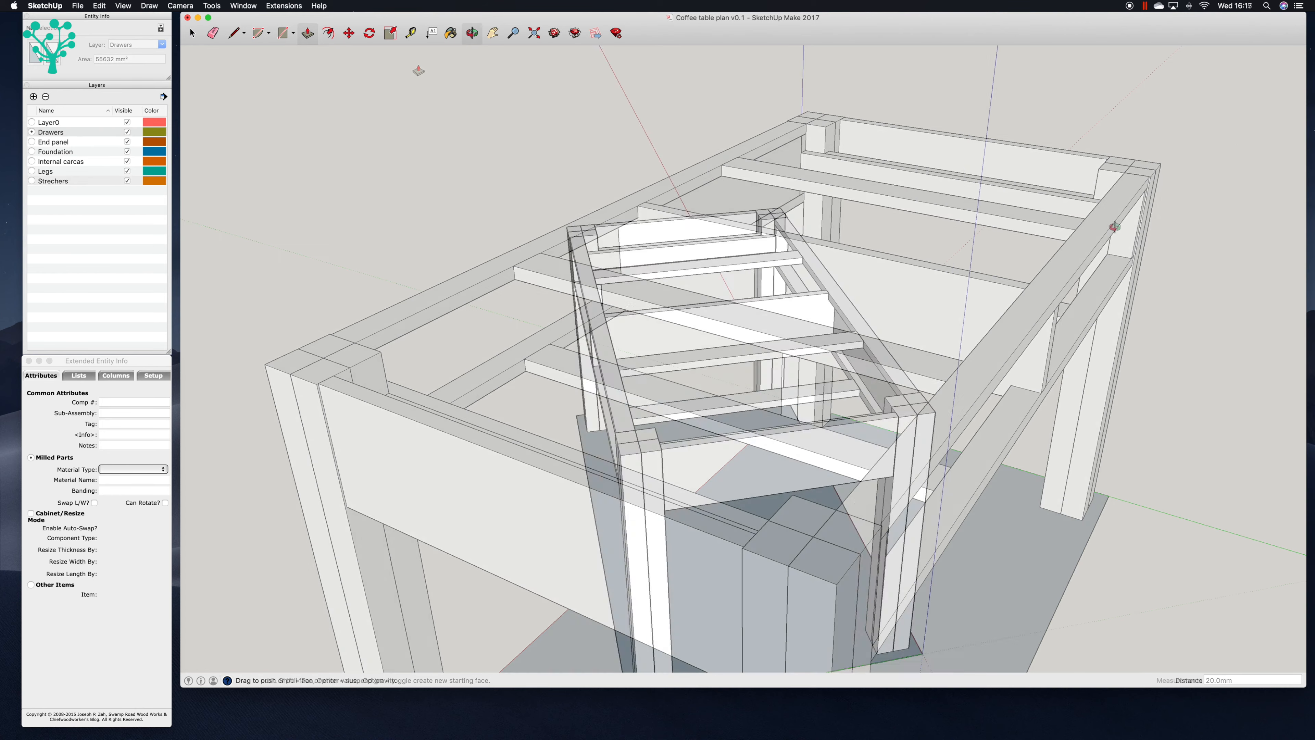
Step: Measure across the table along the centre divider and place a lengthwise guide line at 280 mm
drag(742, 284, 613, 398)
drag(609, 374, 605, 369)
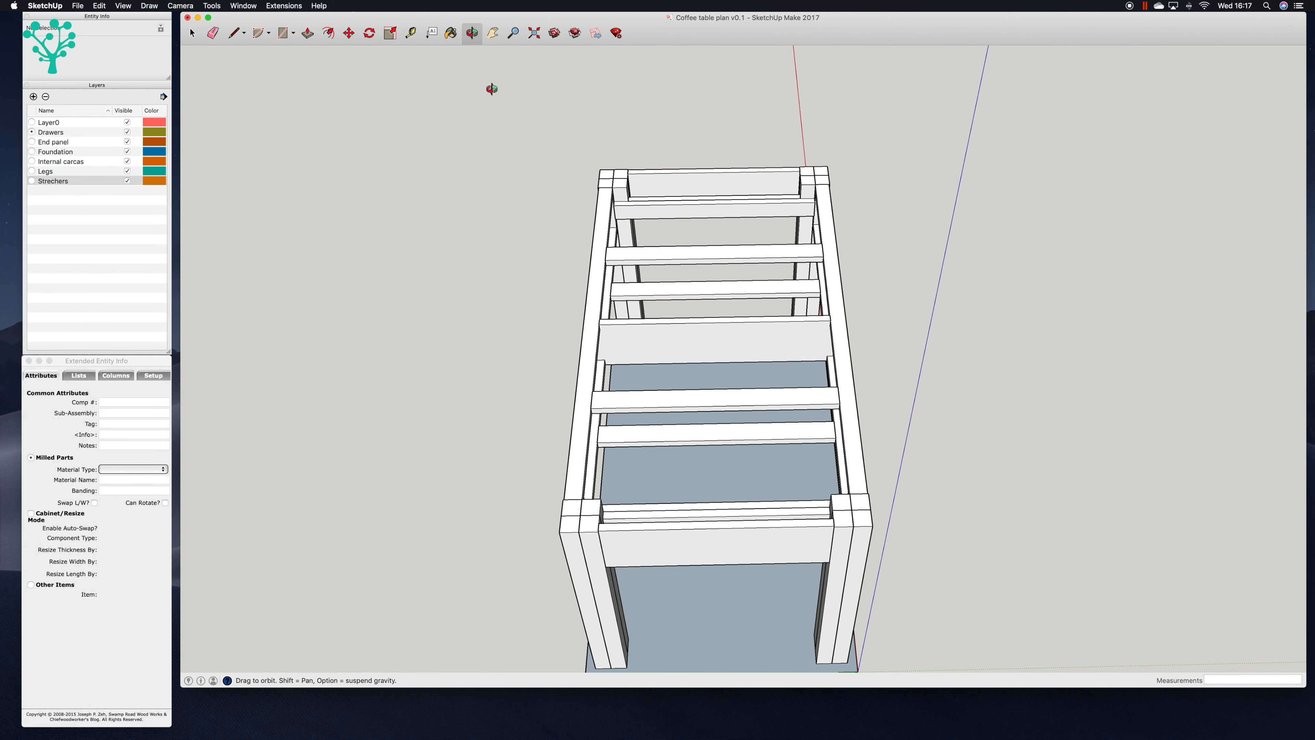
click(411, 33)
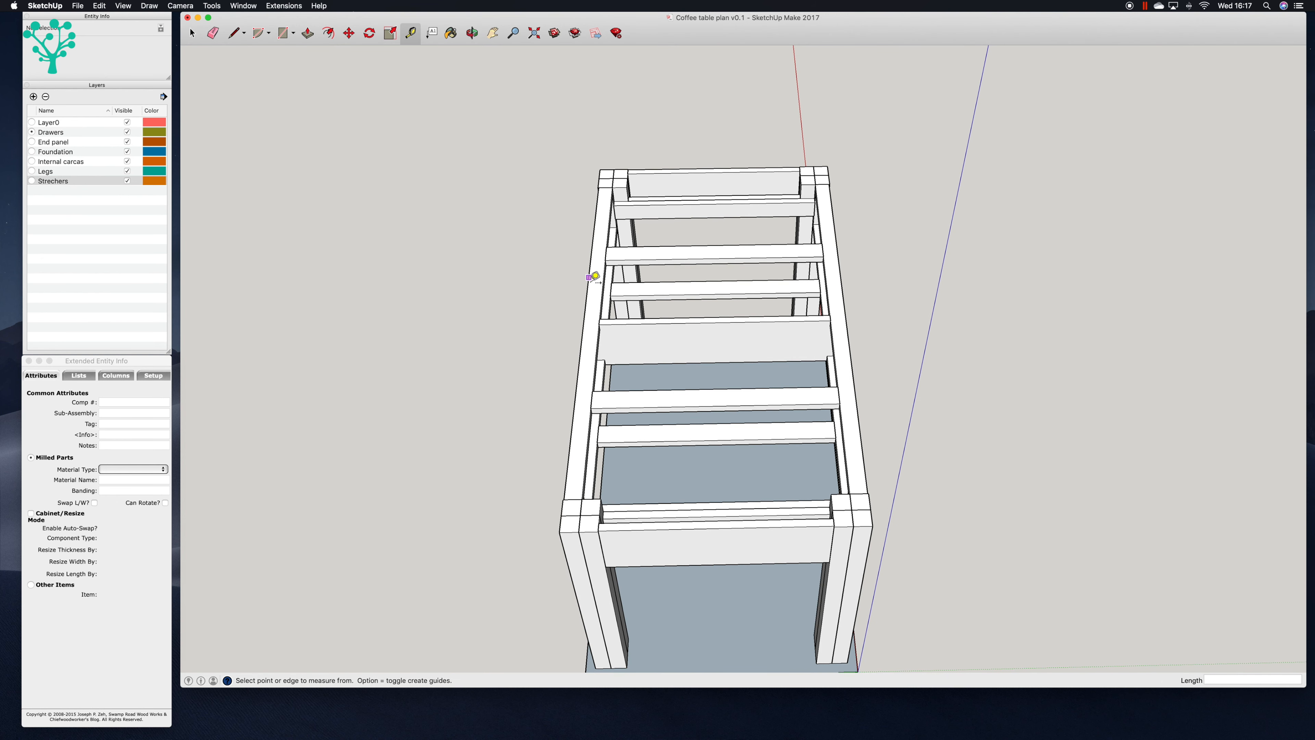
click(599, 325)
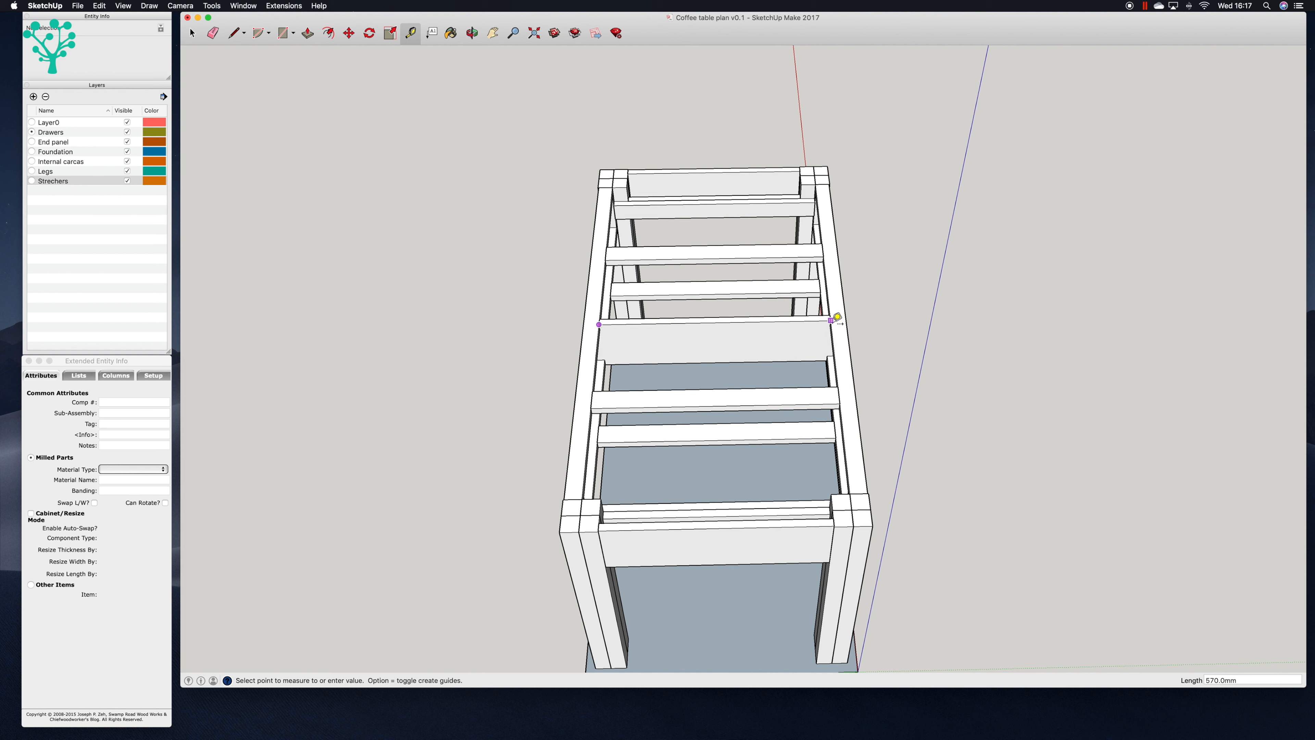
text(280)
key(Return)
Step: Place a second lengthwise guide line 280 mm from the rear end of the centre divider
scroll(826, 311, up, 10)
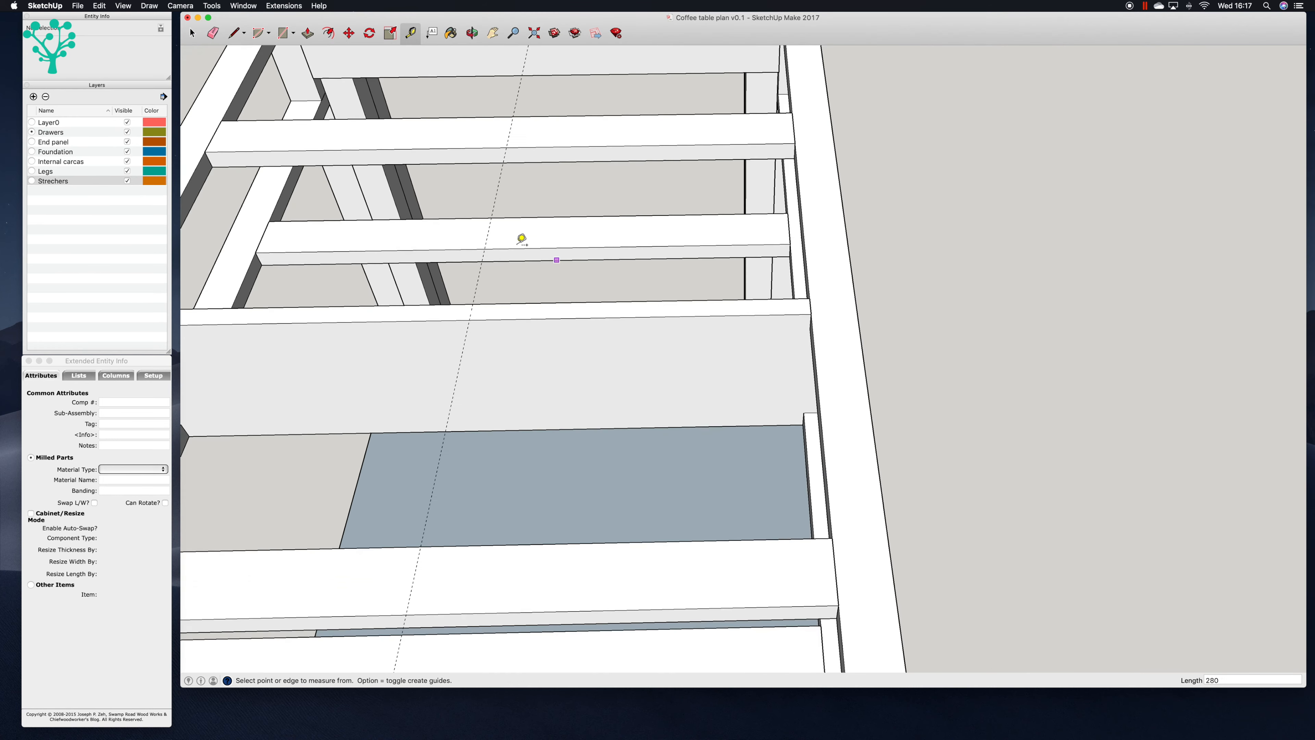
click(491, 34)
drag(454, 97, 717, 115)
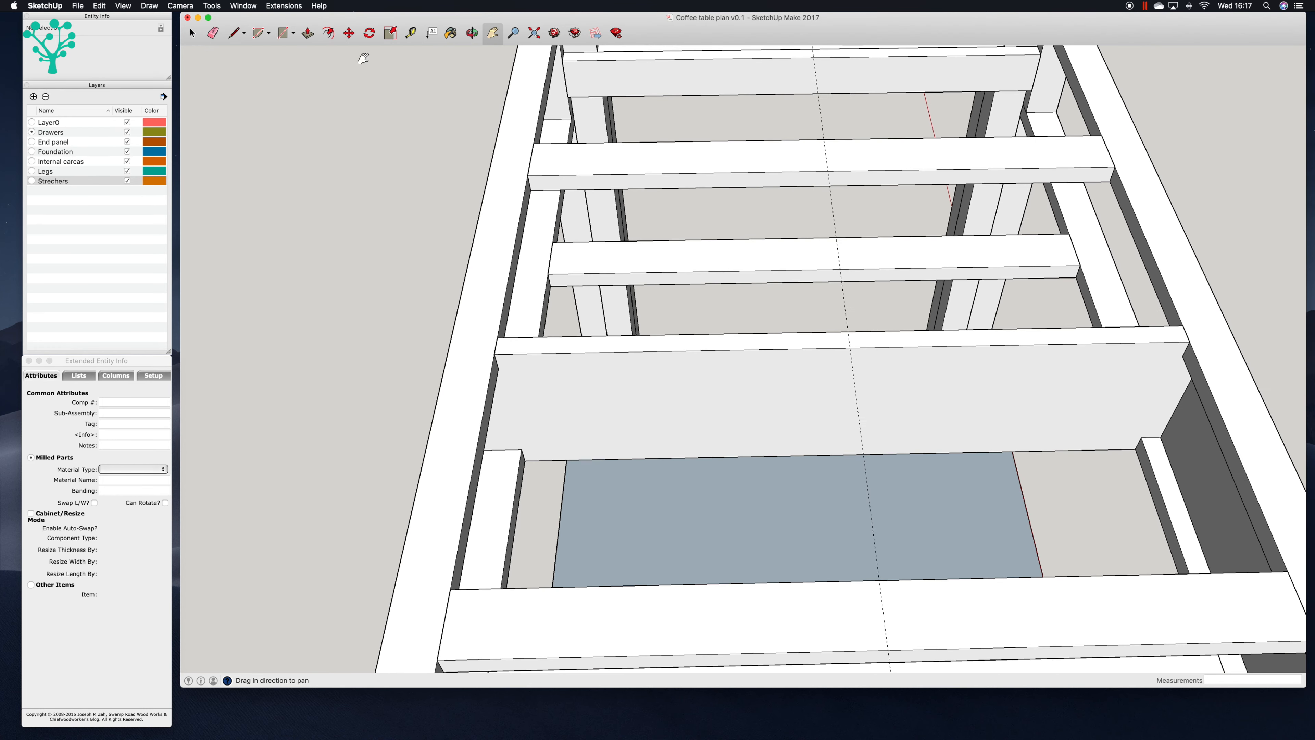
click(410, 33)
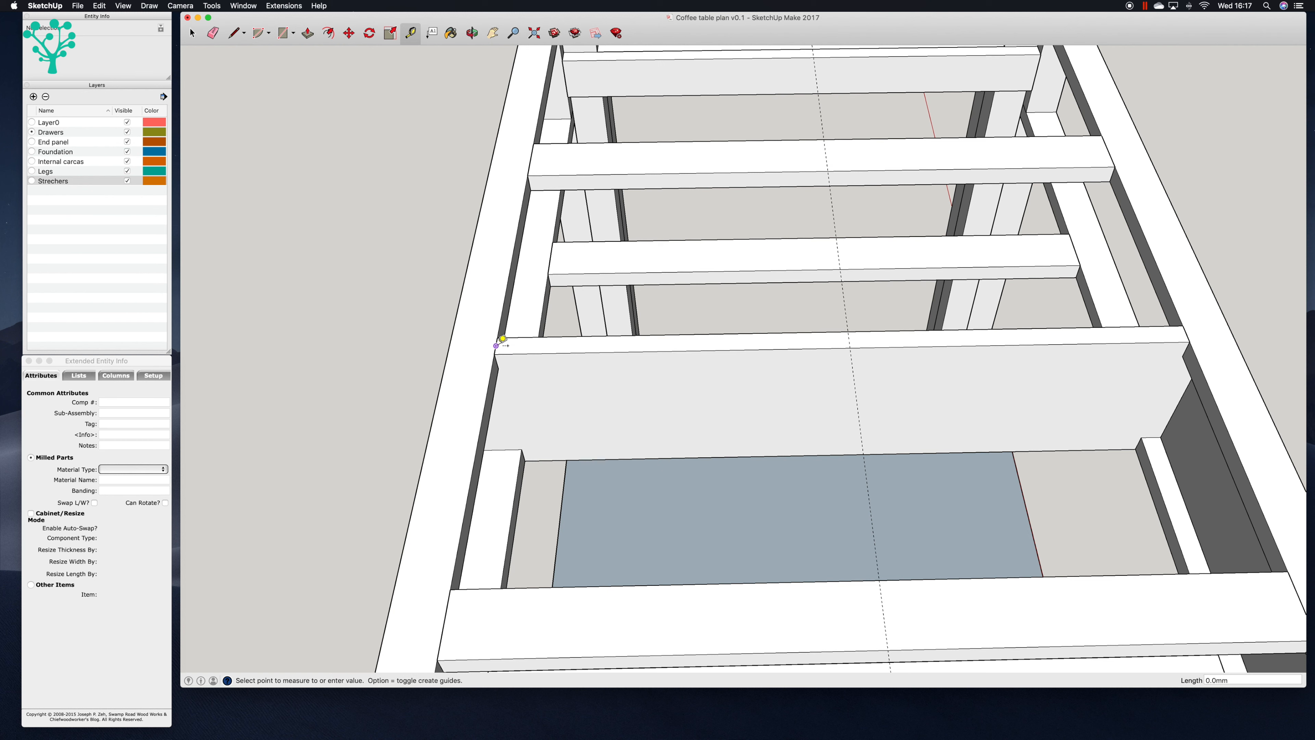
text(280)
key(Return)
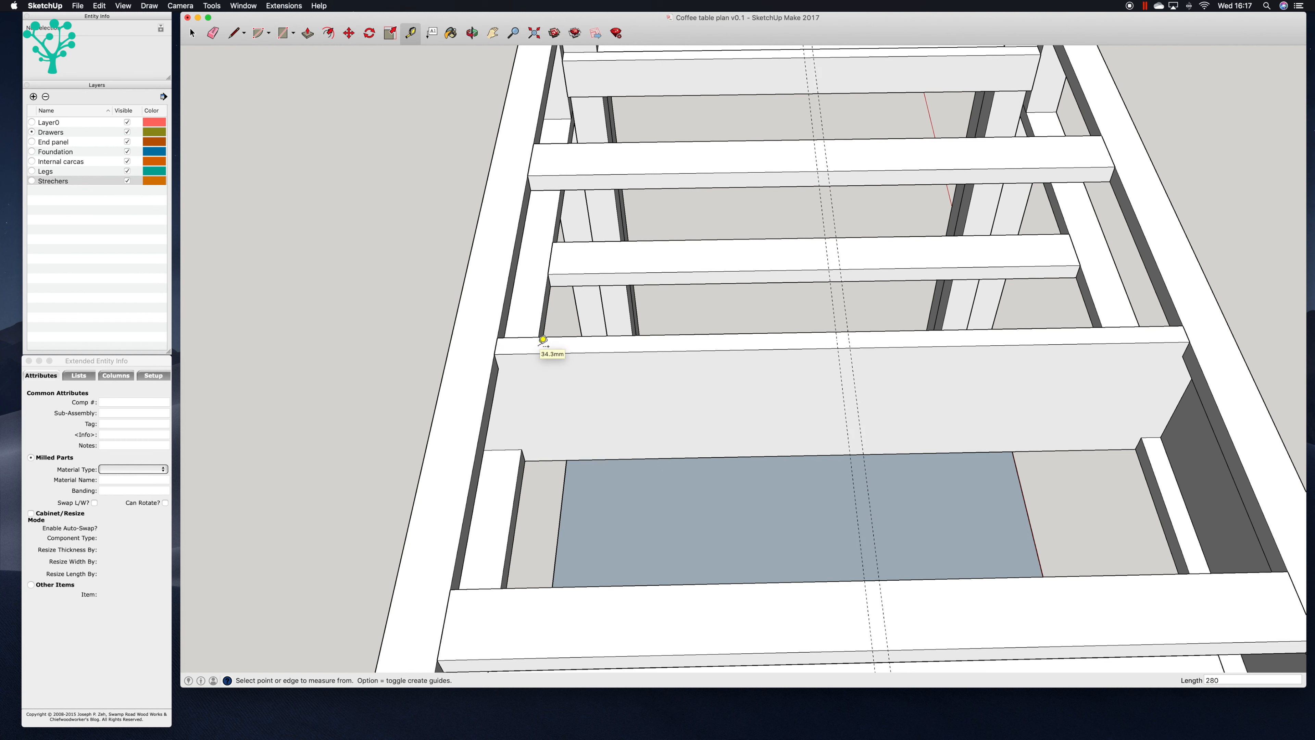
Step: Place a guide line on the centre divider 298 mm behind the drawer front's inner face
click(495, 35)
drag(932, 410, 921, 405)
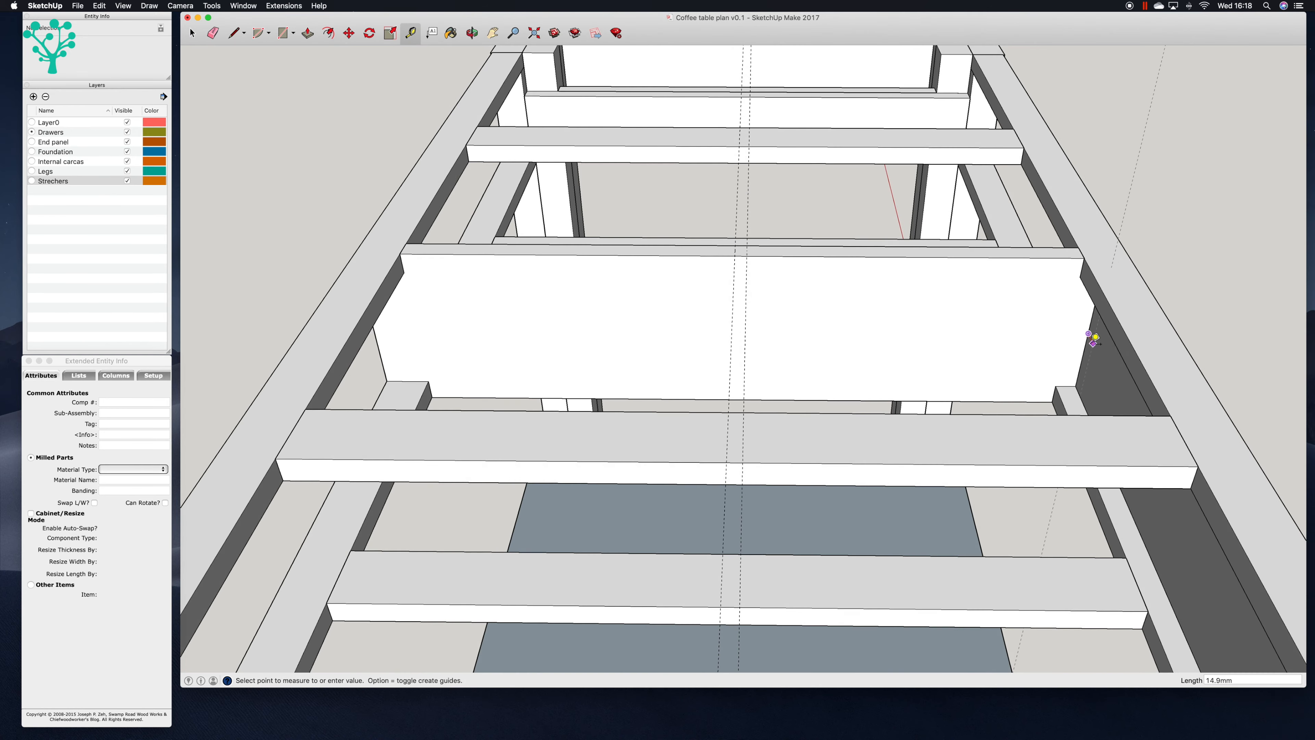
key(Escape)
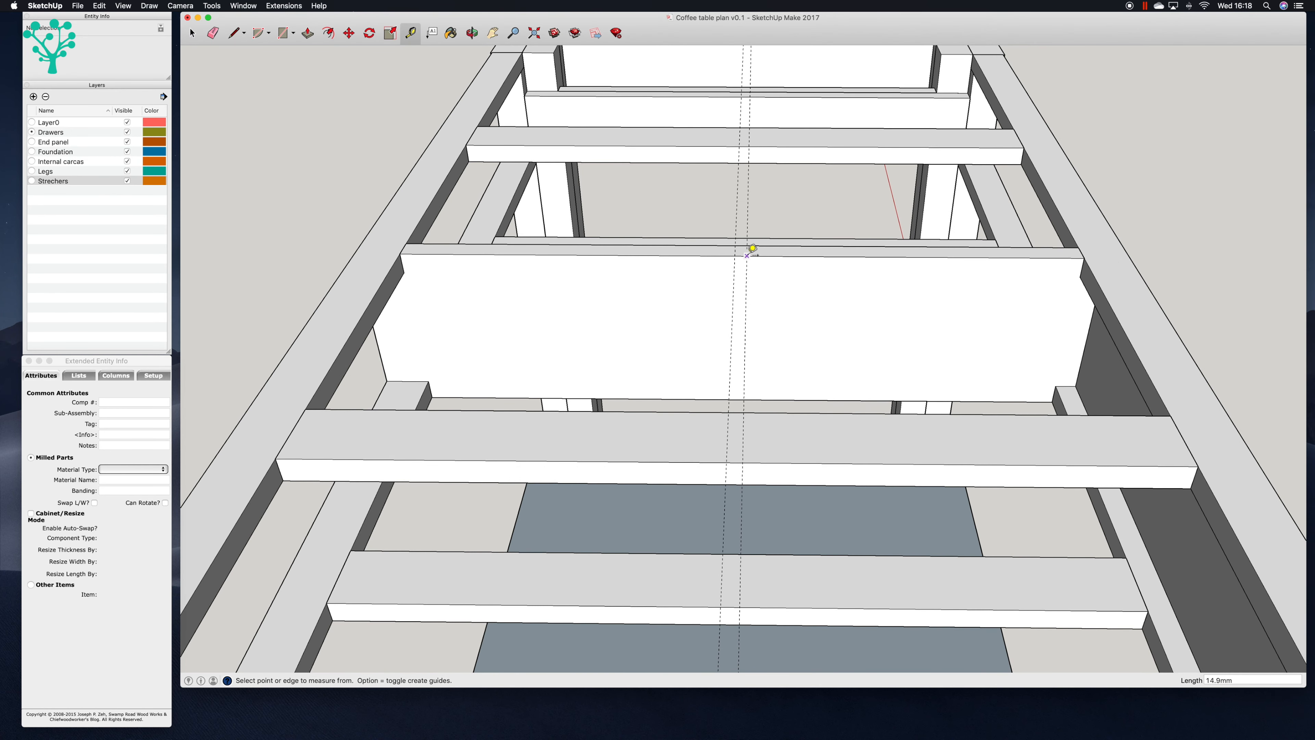
click(1087, 332)
text(298)
key(Return)
click(197, 37)
Step: Draw a rectangle about 298 by 54 mm on the centre divider's face, from the guide line to the drawer front
middle_drag(743, 504, 903, 360)
click(287, 34)
click(715, 345)
click(1099, 430)
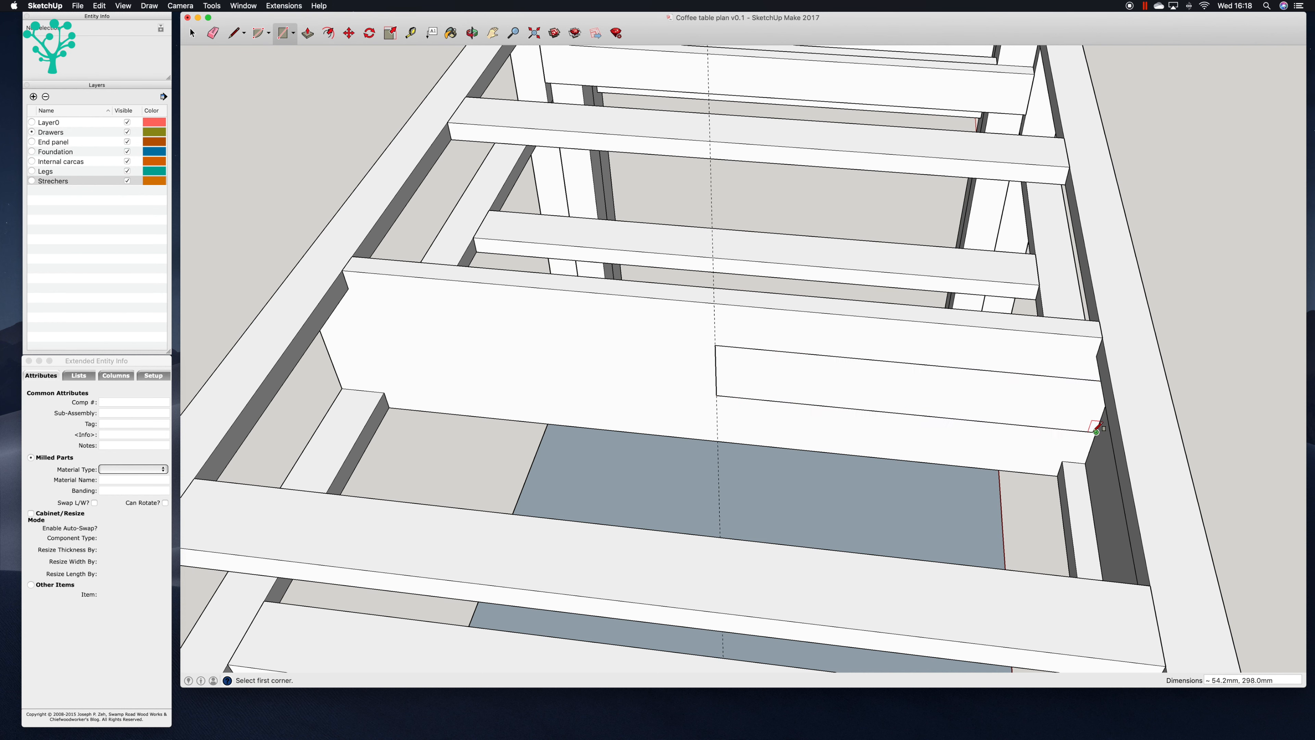
Step: Pull the rectangle on the centre divider out by 15 mm to form the drawer side
key(p)
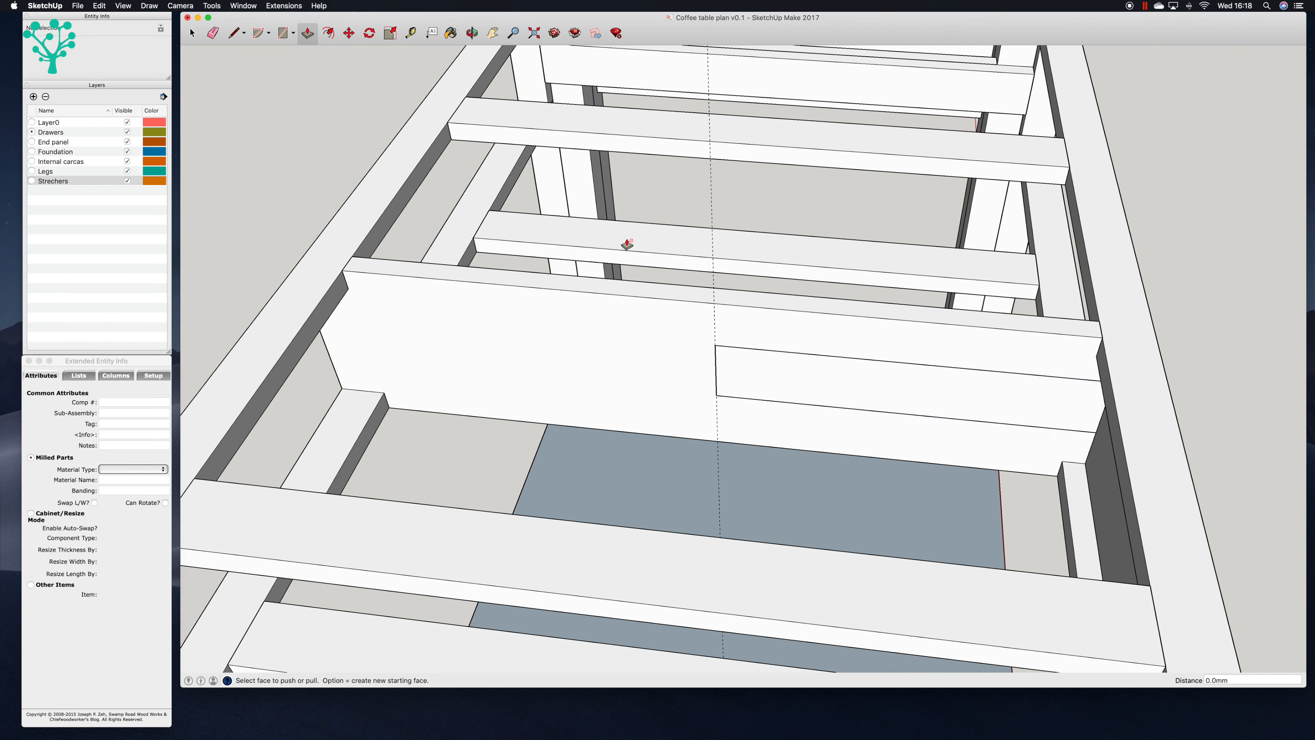
click(810, 375)
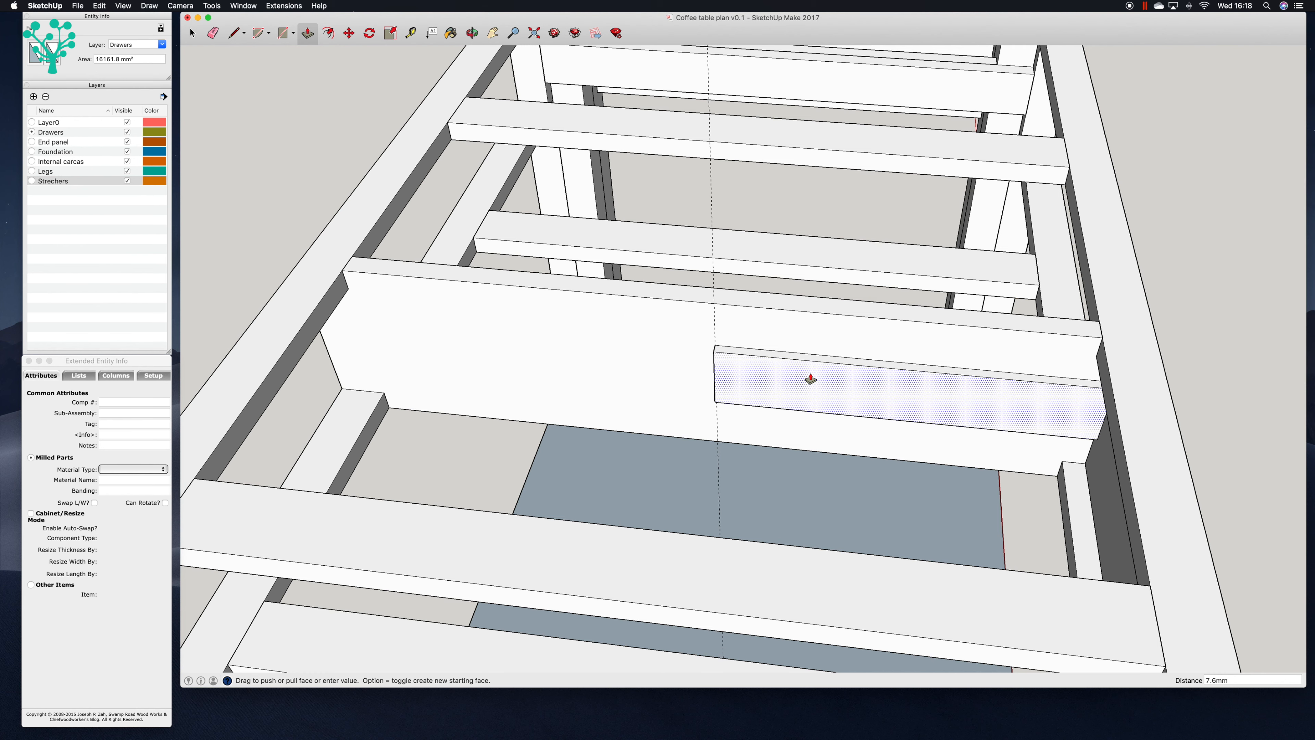
text(15)
key(Return)
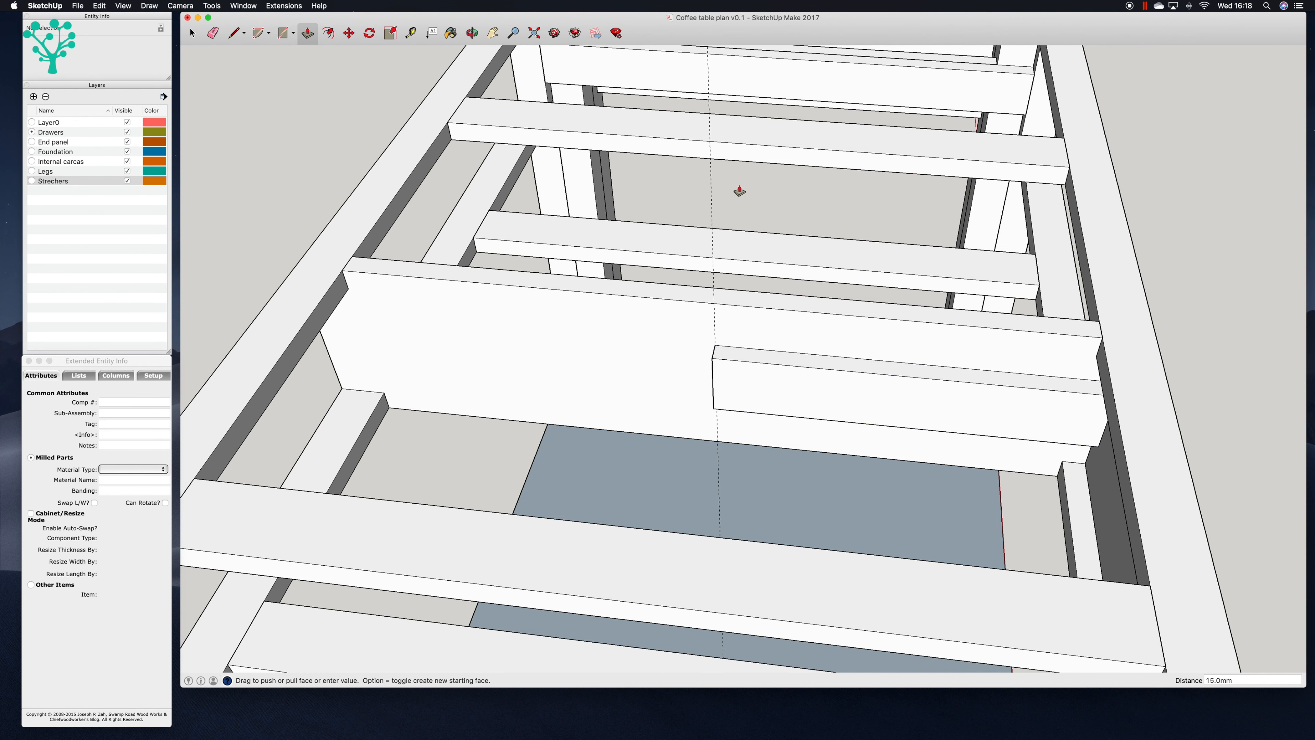
Step: Extend the drawer side's top face up to the drawer front's top edge and its bottom face down by about 36 mm
click(490, 35)
click(472, 34)
drag(911, 523, 1093, 394)
click(317, 36)
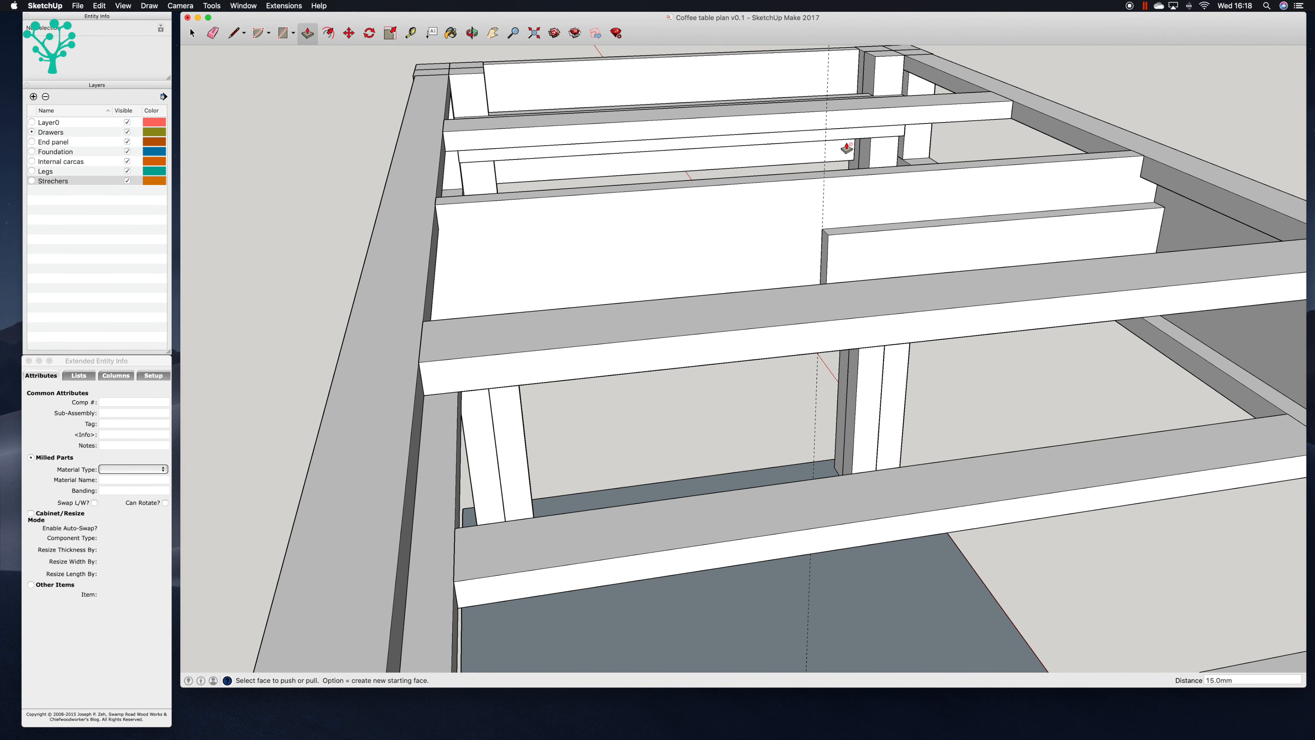
click(1142, 210)
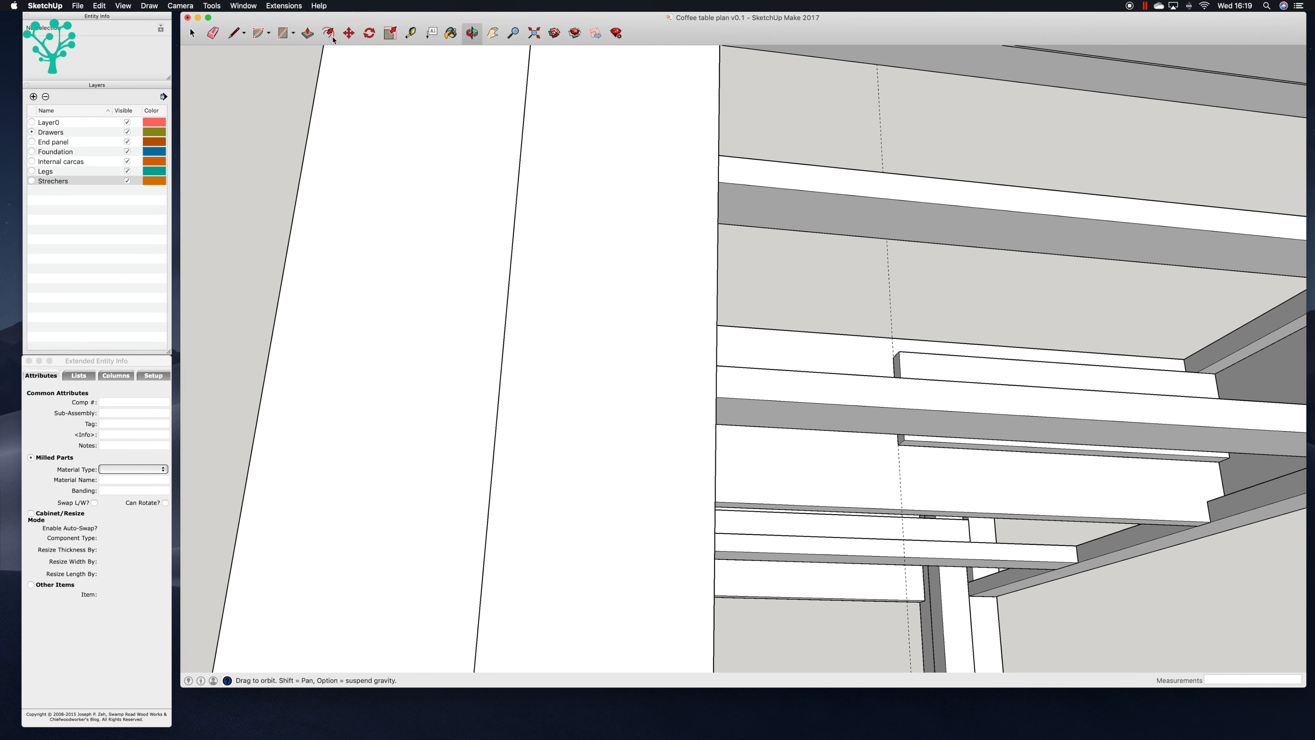
click(307, 33)
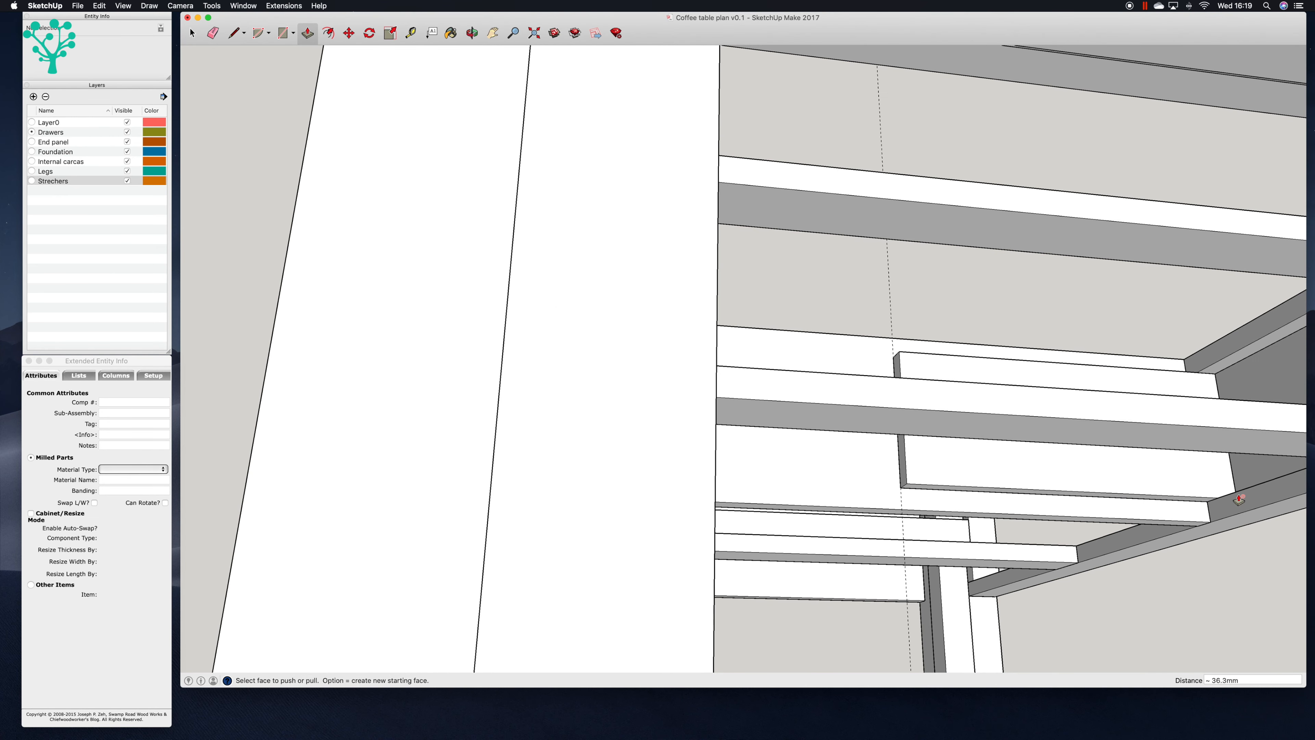
Step: Hide the End panel, Foundation, Internal carcas, Legs and Strechers layers to isolate the drawer parts
click(472, 33)
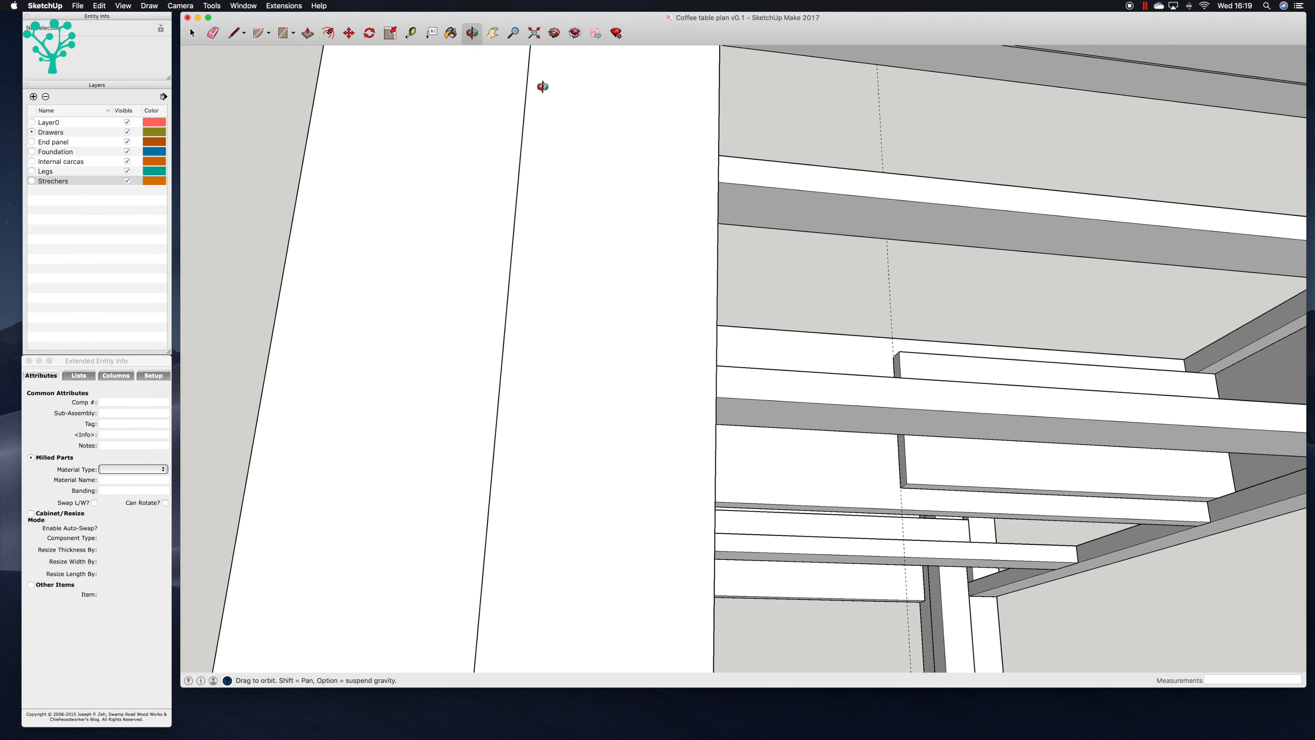
drag(746, 188, 1201, 385)
scroll(920, 388, down, 10)
drag(920, 388, 725, 410)
drag(1107, 382, 922, 362)
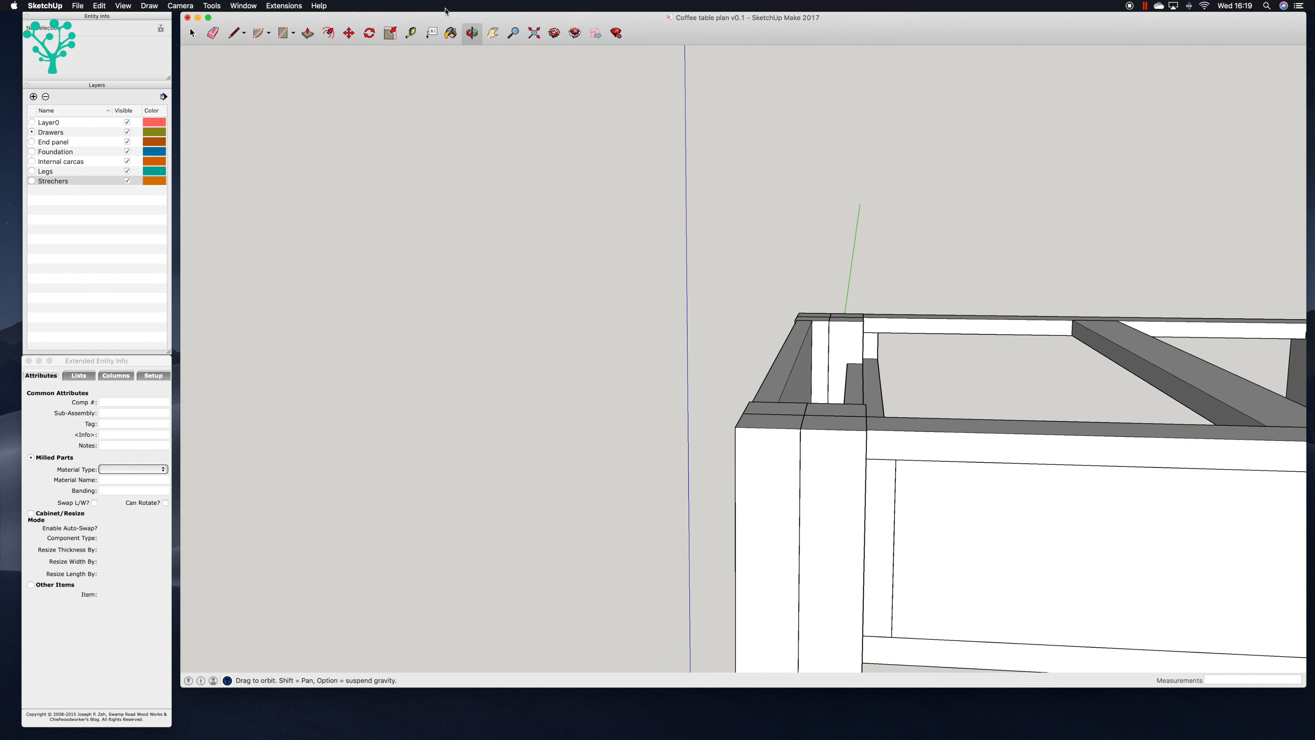
click(493, 31)
drag(1006, 244, 714, 135)
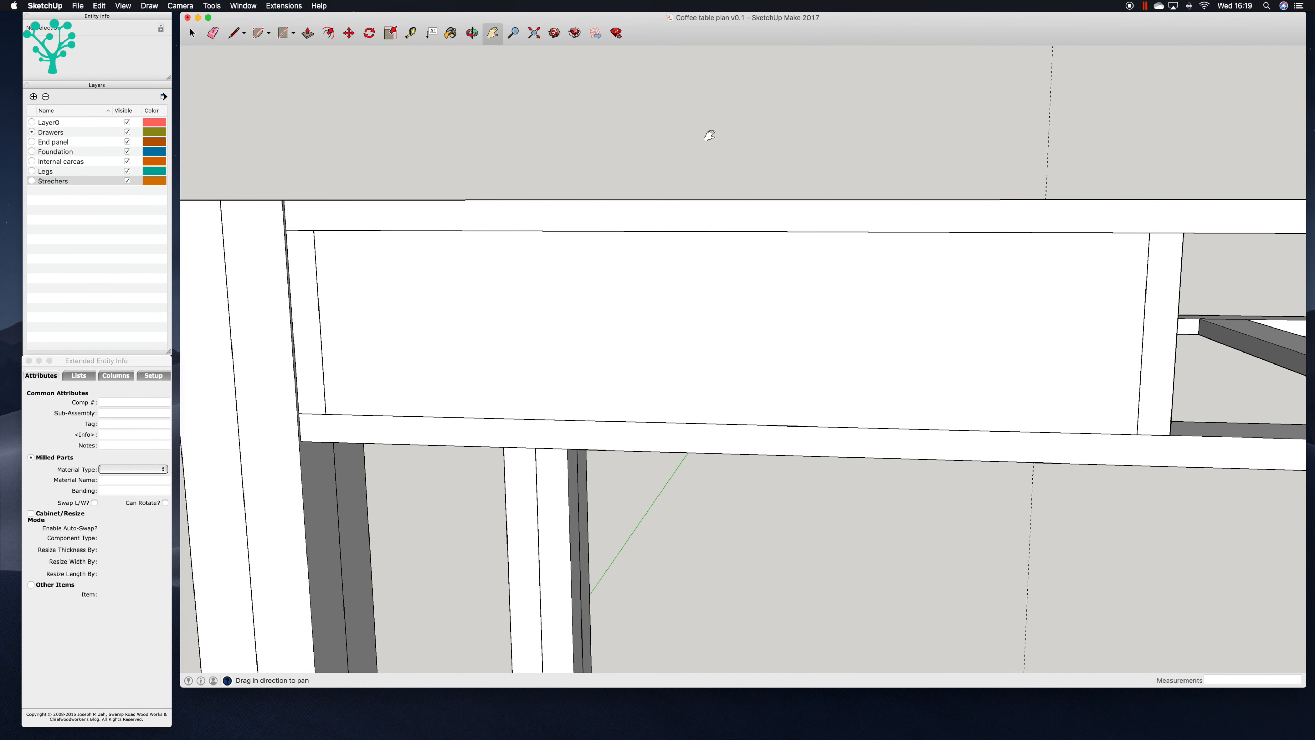
click(127, 142)
click(127, 151)
click(128, 161)
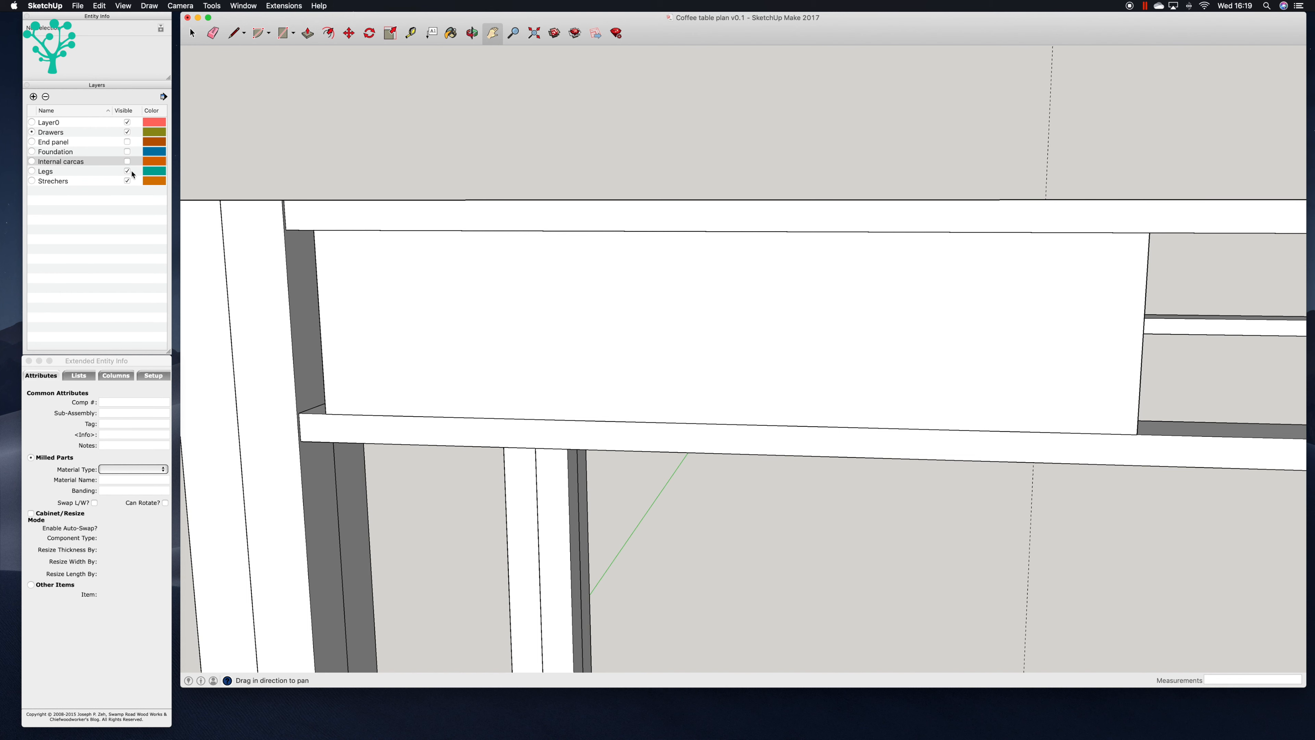
click(130, 171)
click(127, 180)
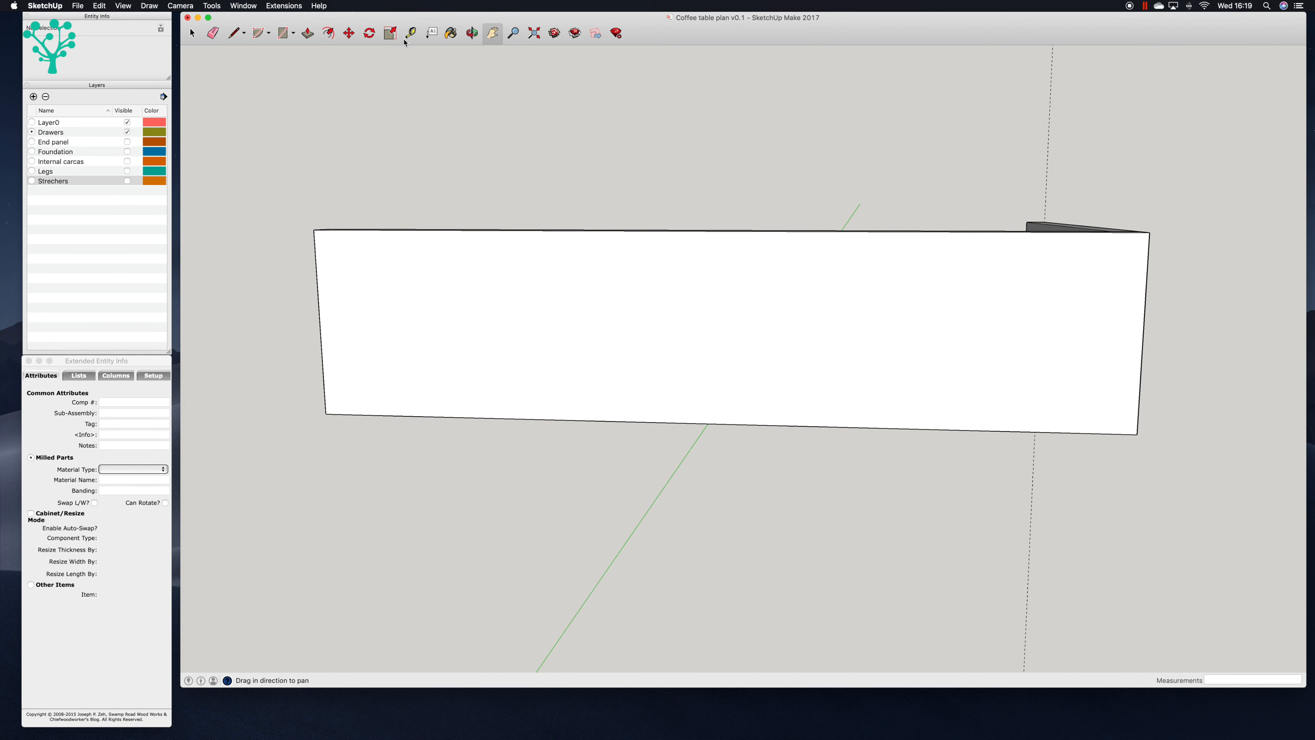
Step: Make the whole drawer side into a component named Draw side
click(472, 33)
drag(596, 197, 542, 184)
key(space)
click(1025, 399)
triple_click(1025, 399)
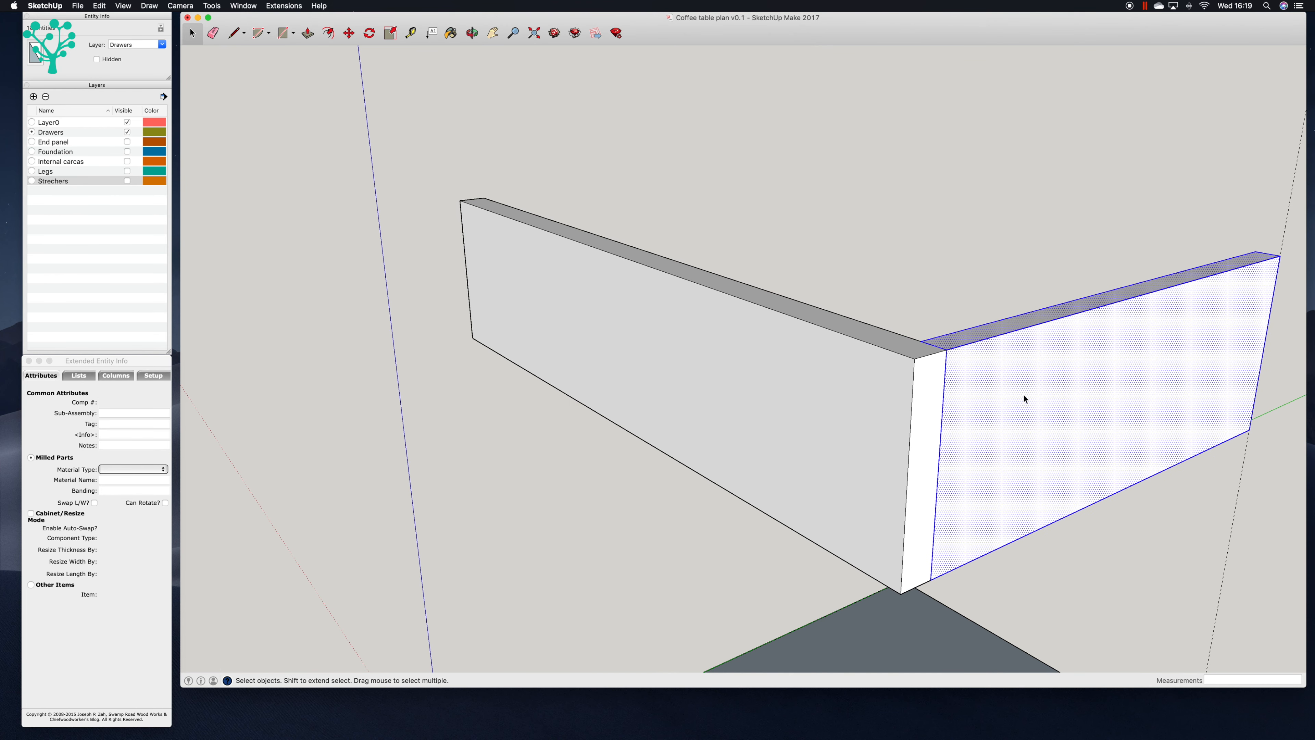
right_click(1043, 361)
click(1082, 419)
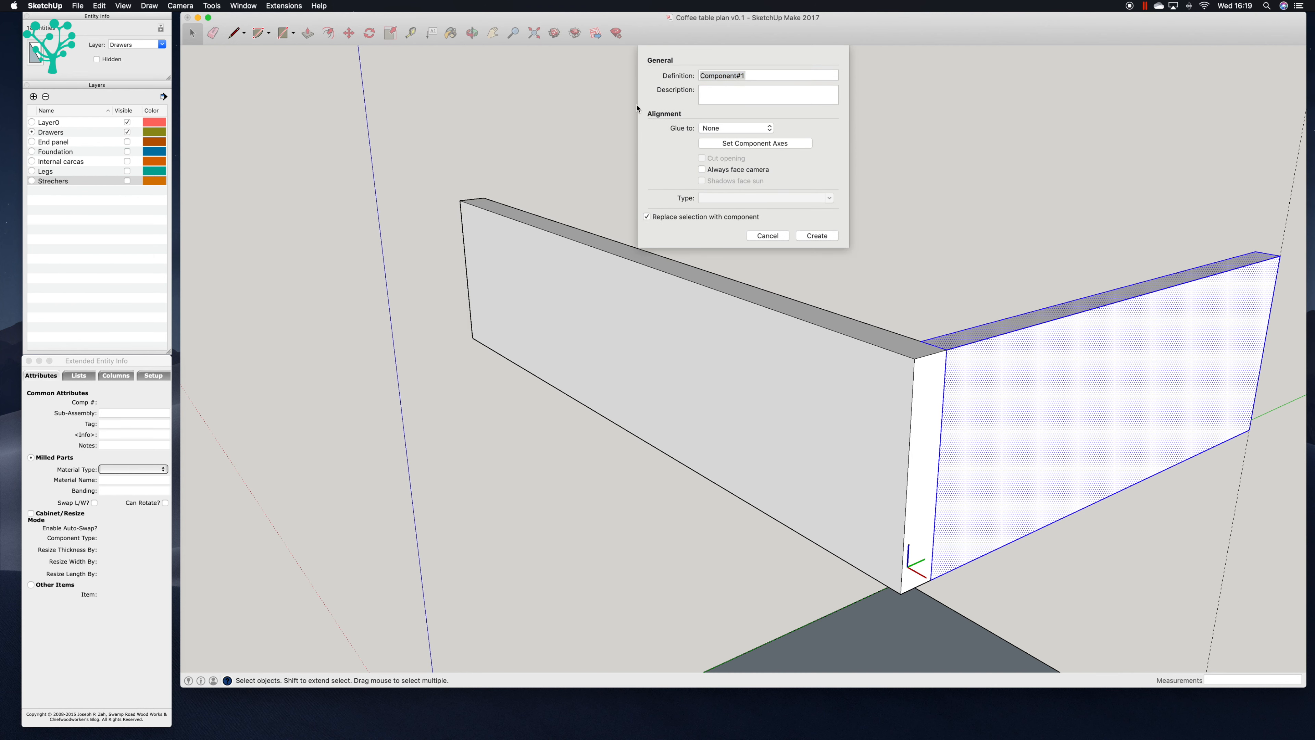
text(Draw s)
text(id)
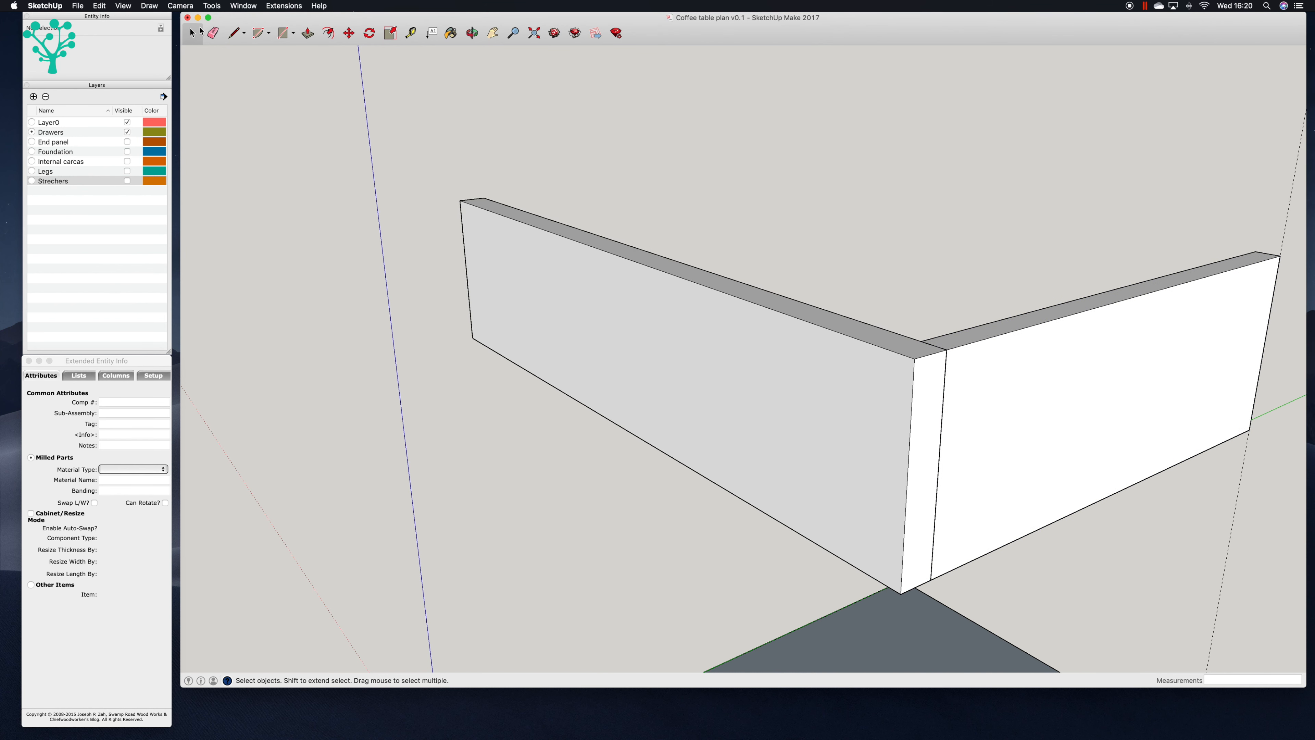
Step: Hide the drawer front to expose the end of the drawer side
click(708, 383)
right_click(718, 357)
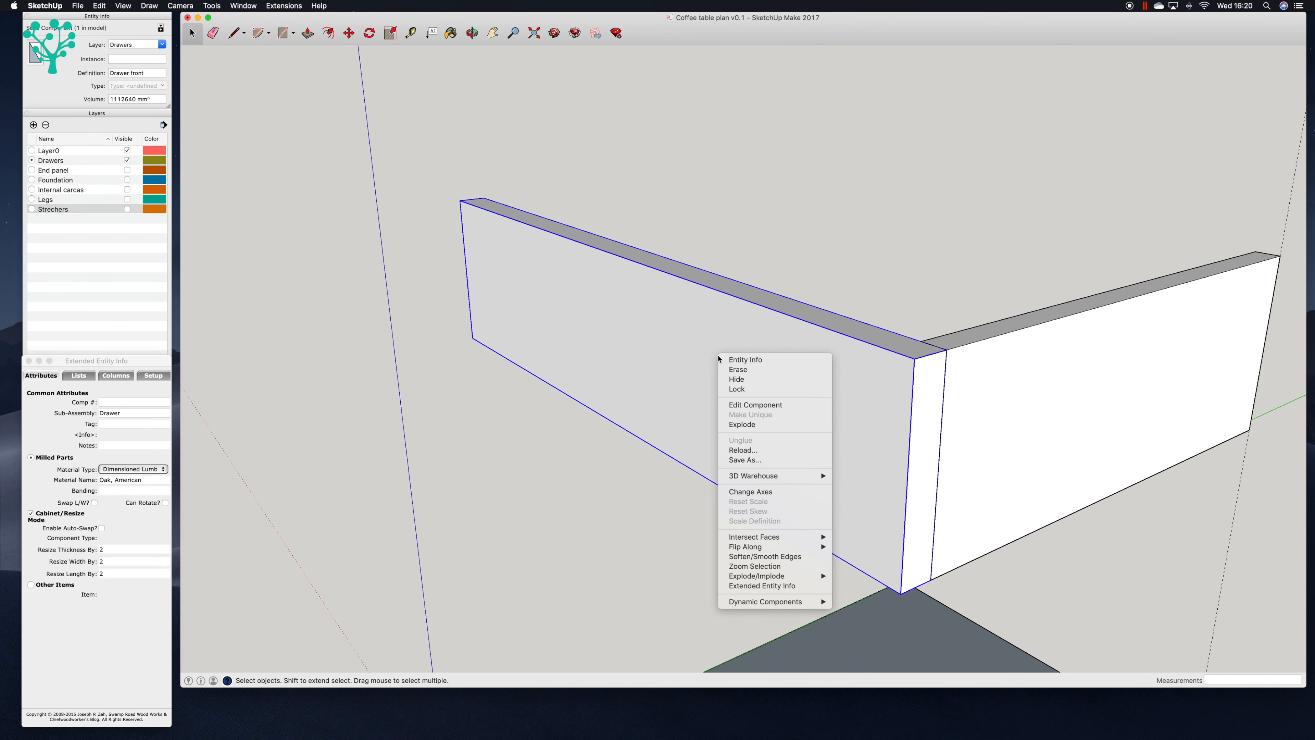
click(736, 379)
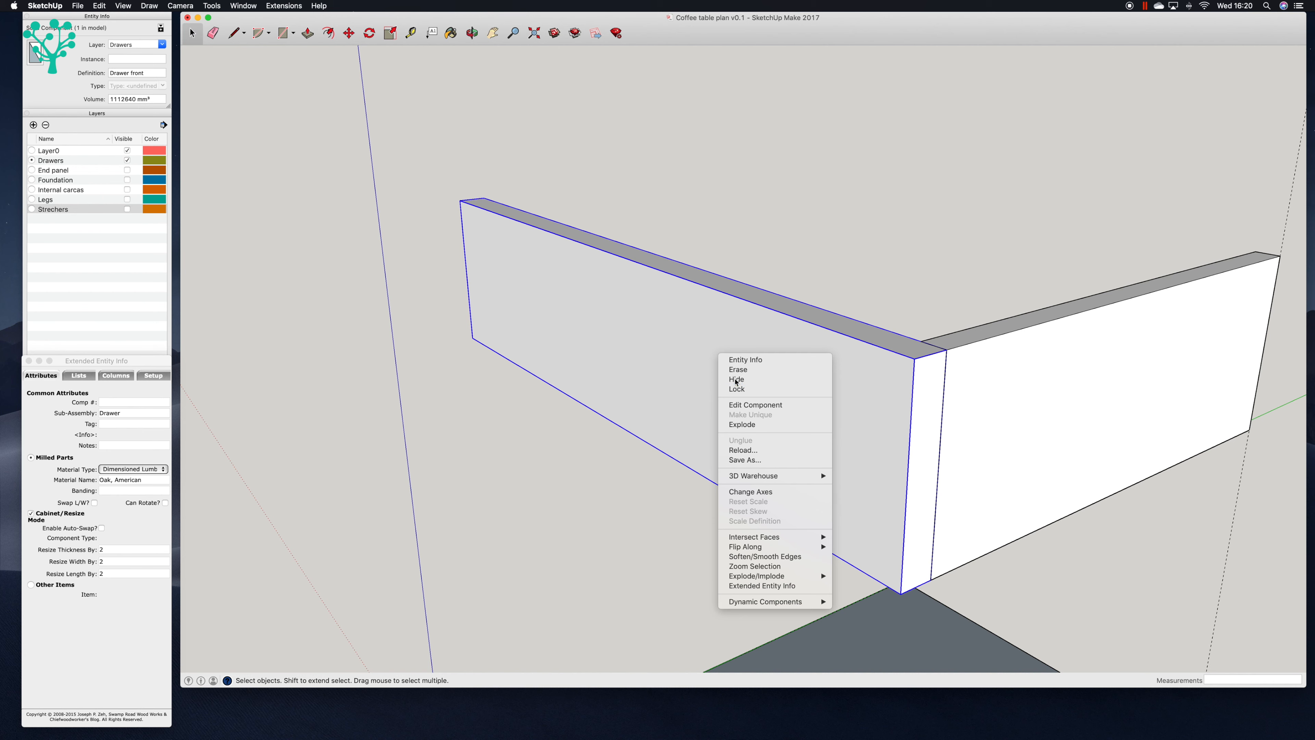
Step: Open the drawer side component and extend its front end by 15 mm
double_click(993, 368)
key(p)
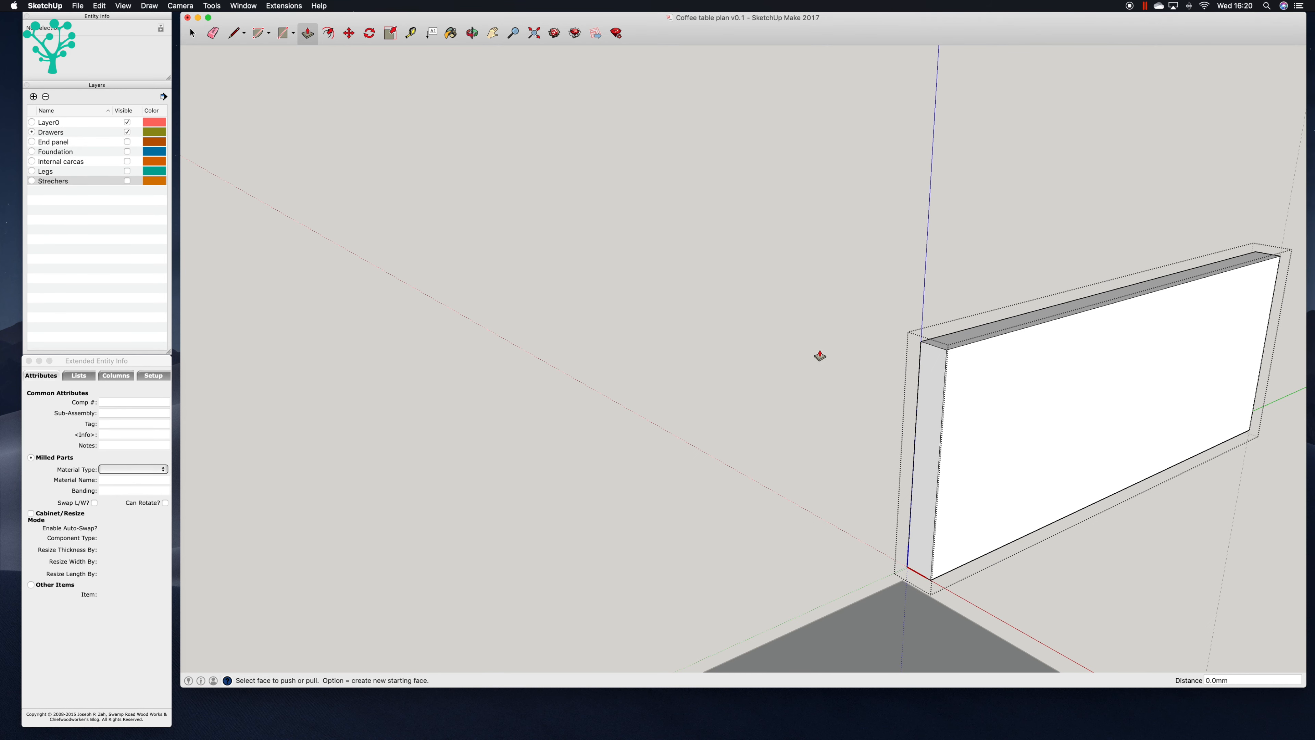
click(933, 374)
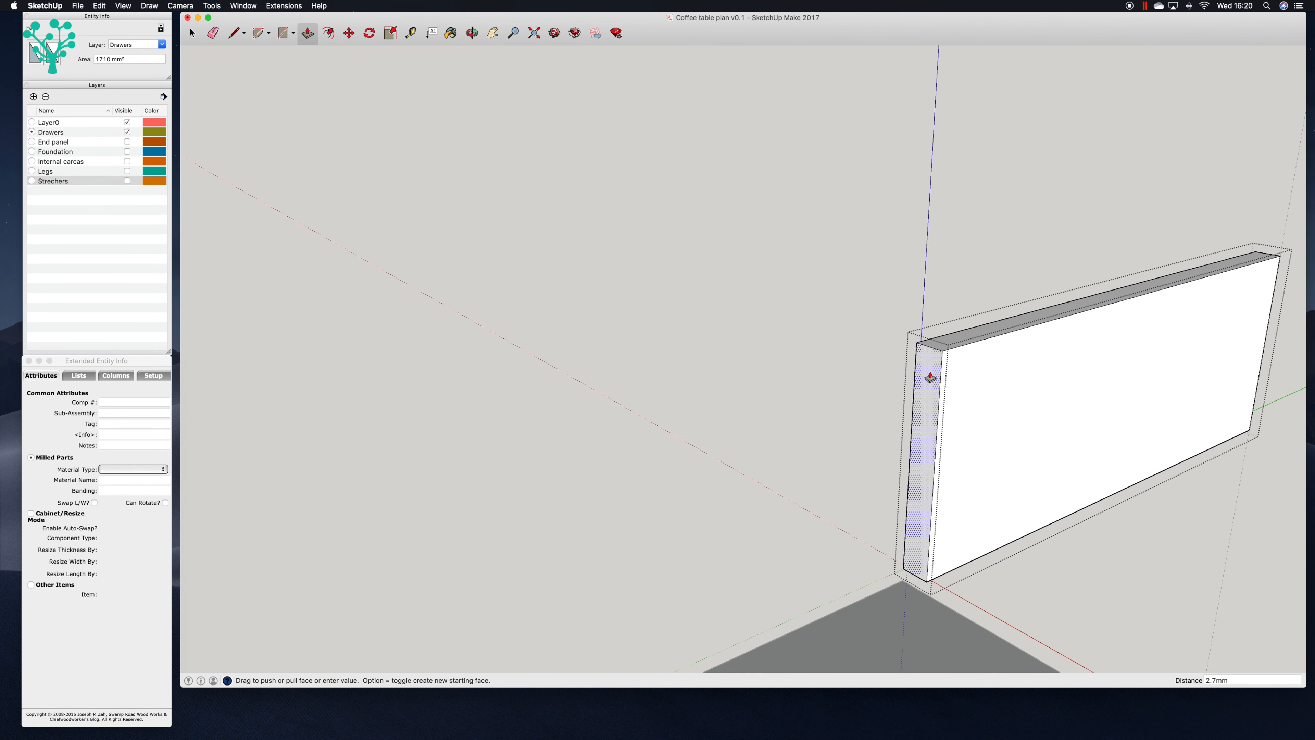
text(15)
key(Return)
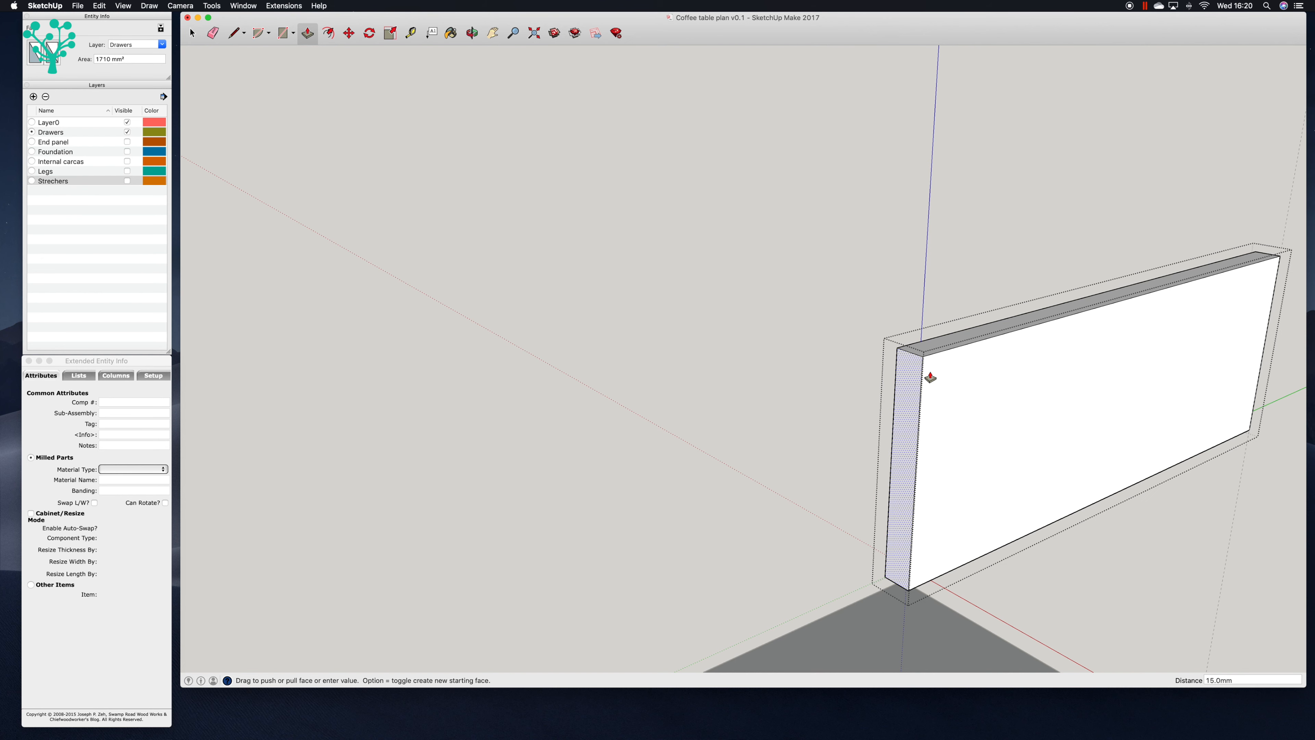
click(192, 34)
click(288, 99)
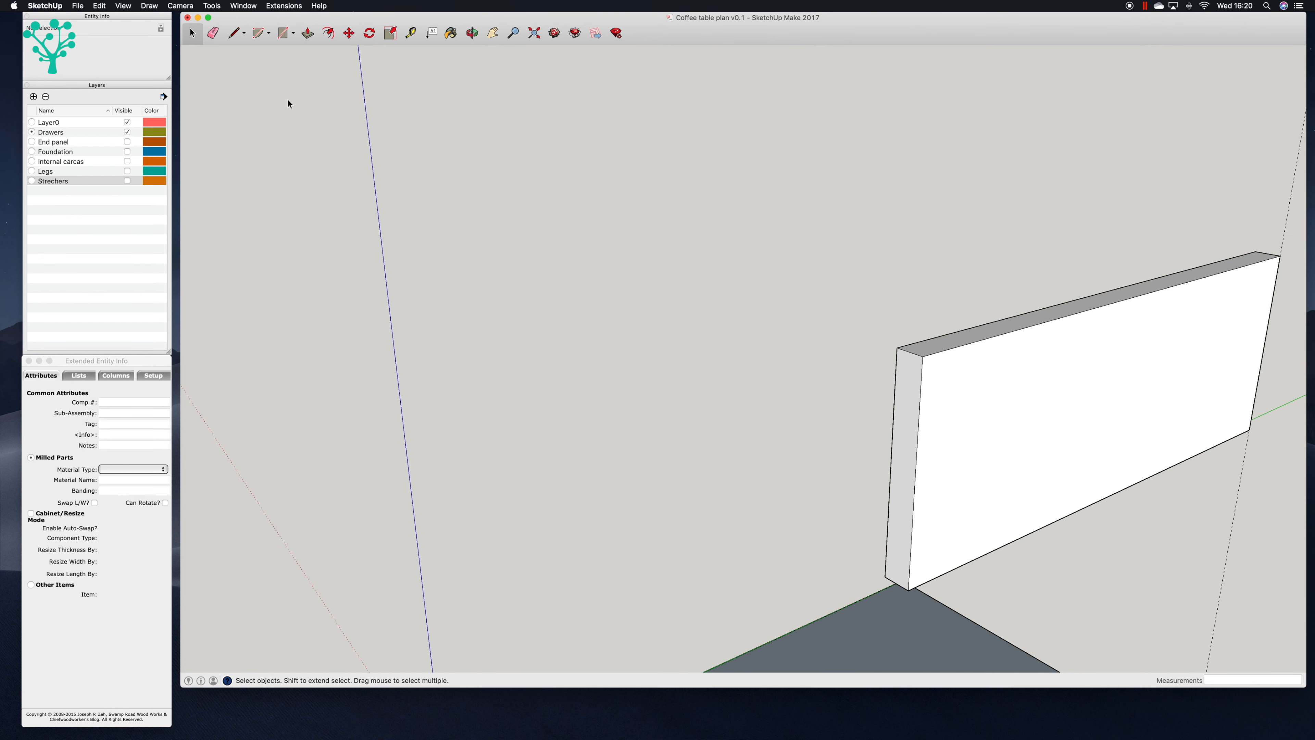
Step: Unhide the drawer front
click(99, 5)
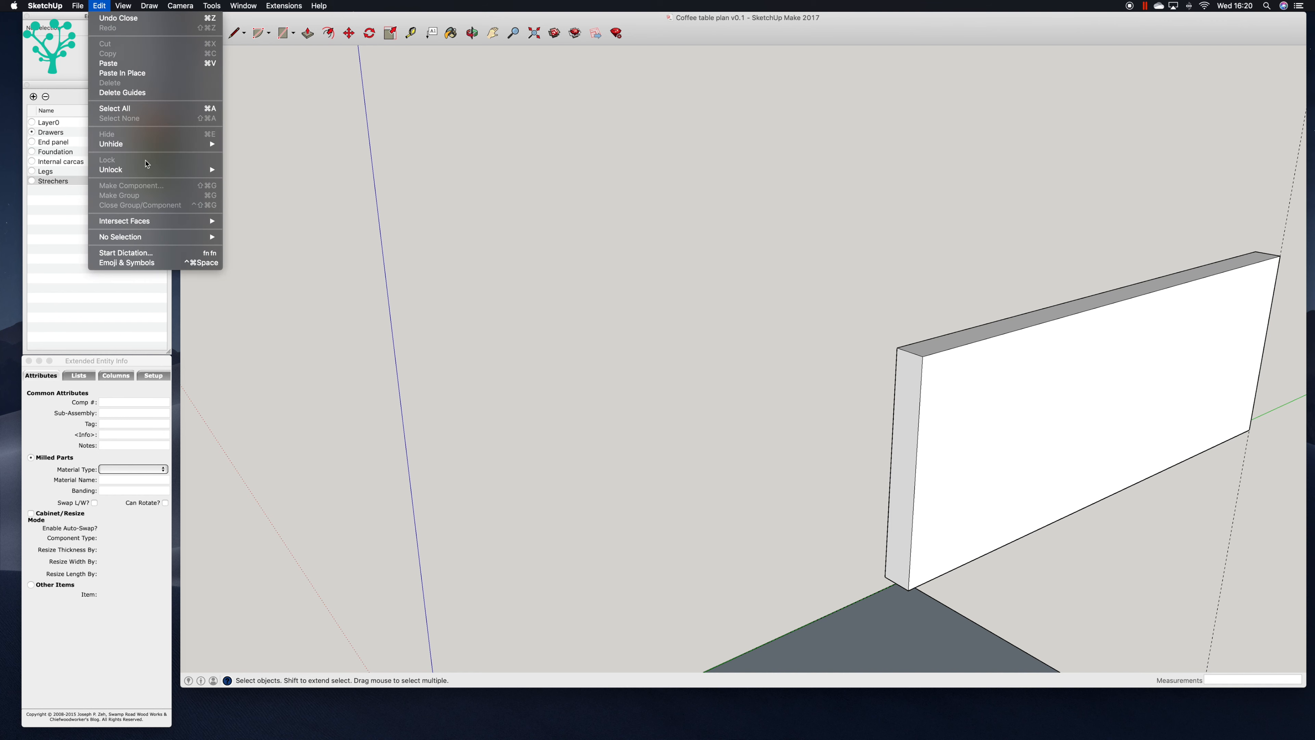
click(240, 154)
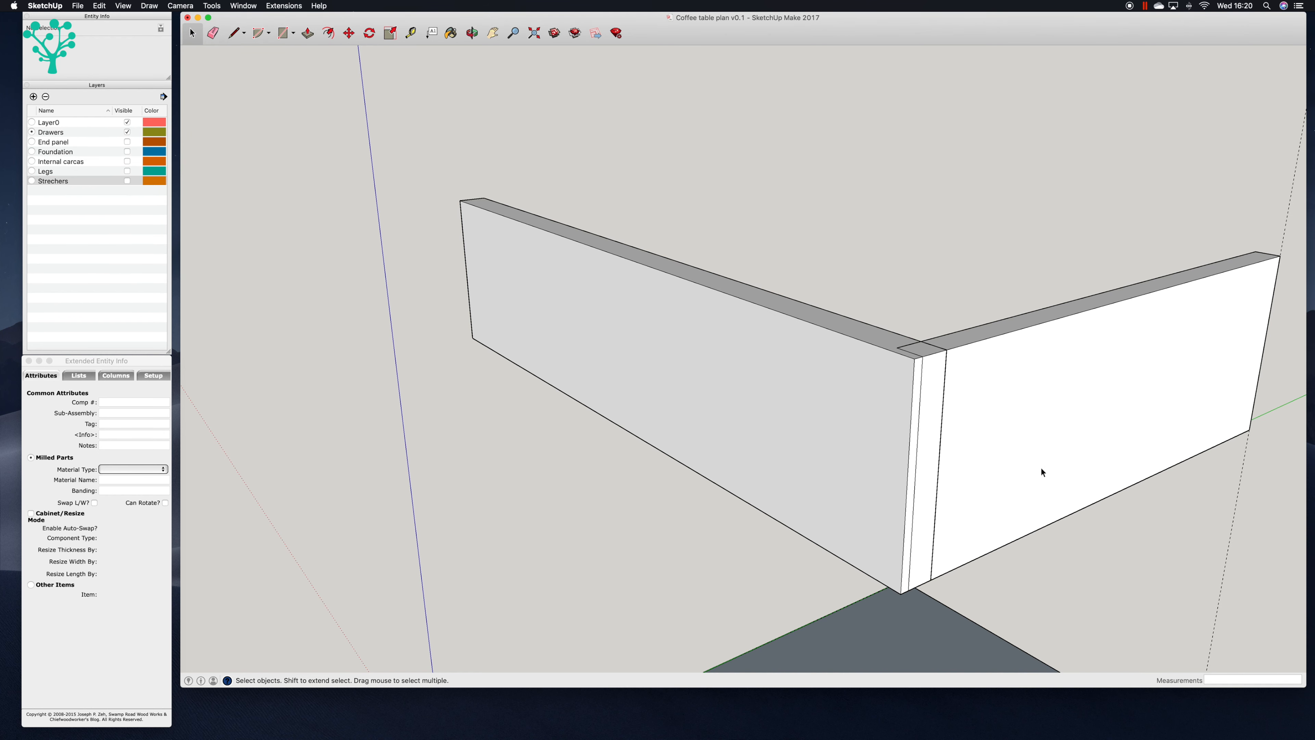
click(471, 32)
drag(740, 178, 645, 191)
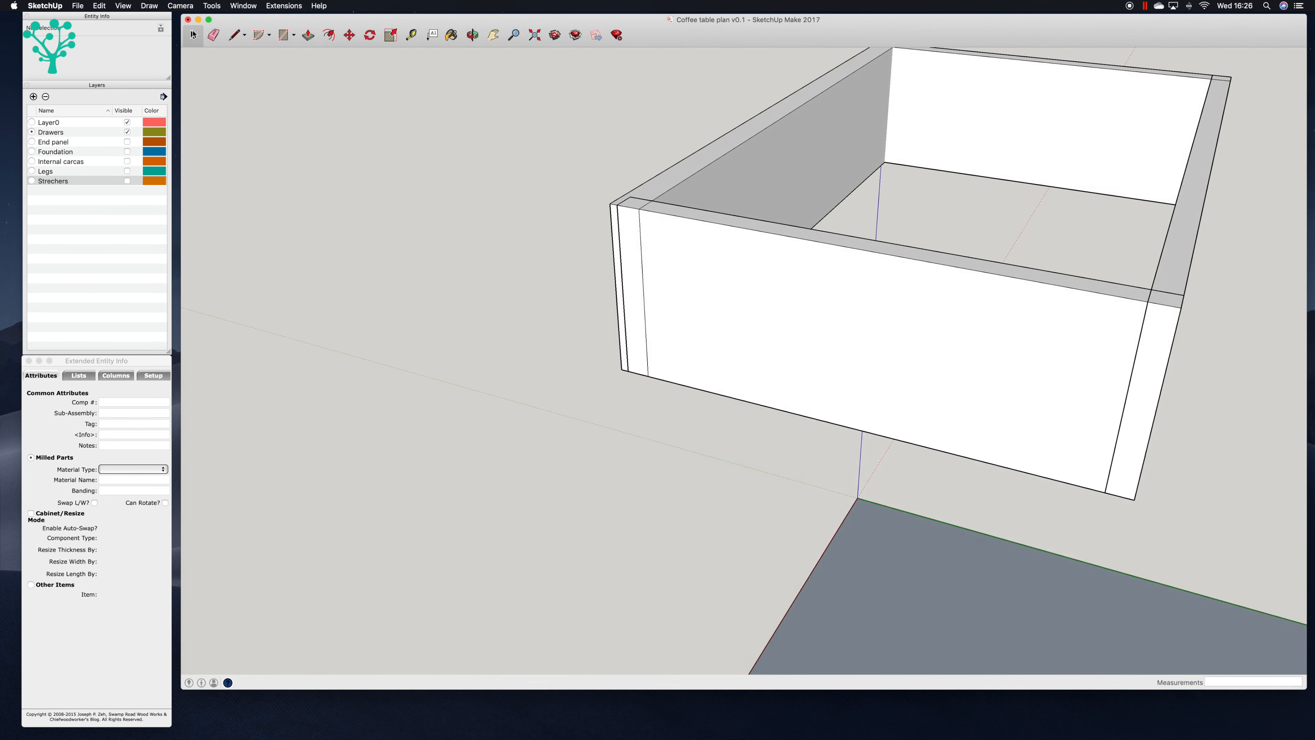
click(492, 35)
drag(844, 220, 602, 228)
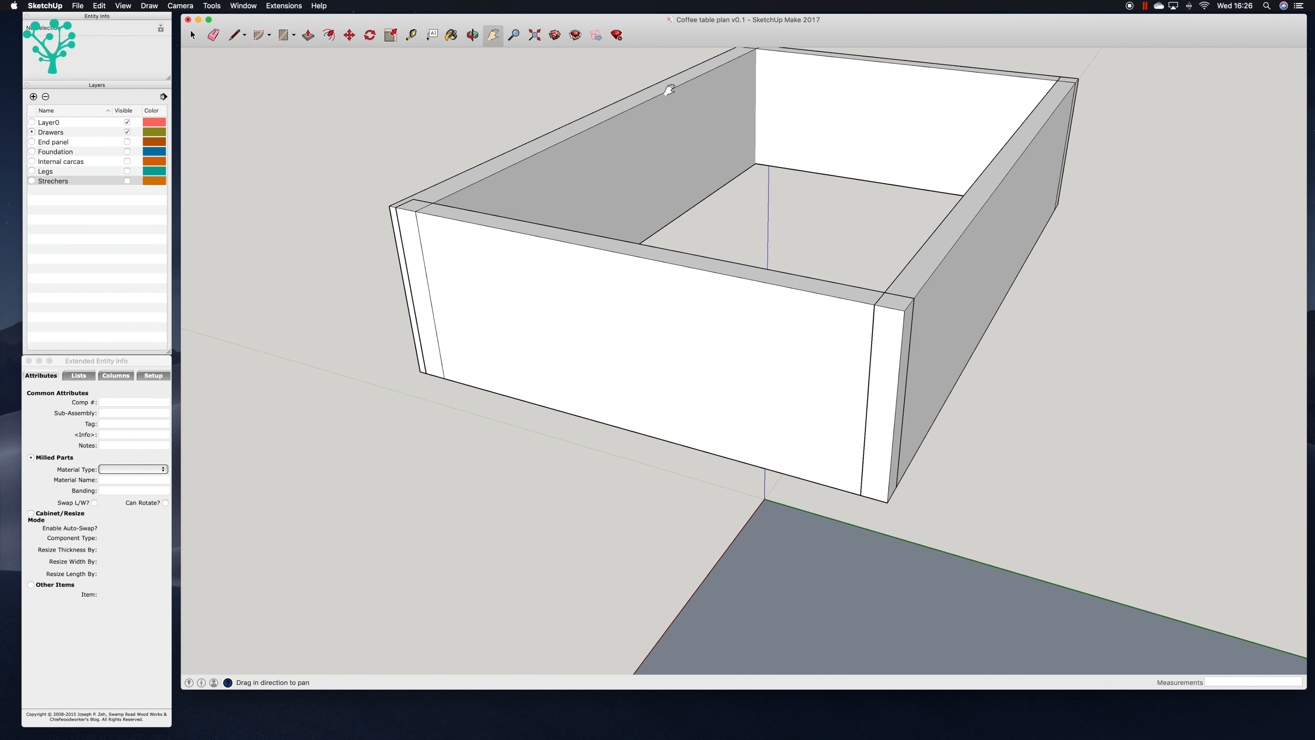
Step: Review and accept the Dovetail Preferences with pin width 6, end pin width 5, From Base yes and thickness 15
click(270, 7)
mouse_move(283, 19)
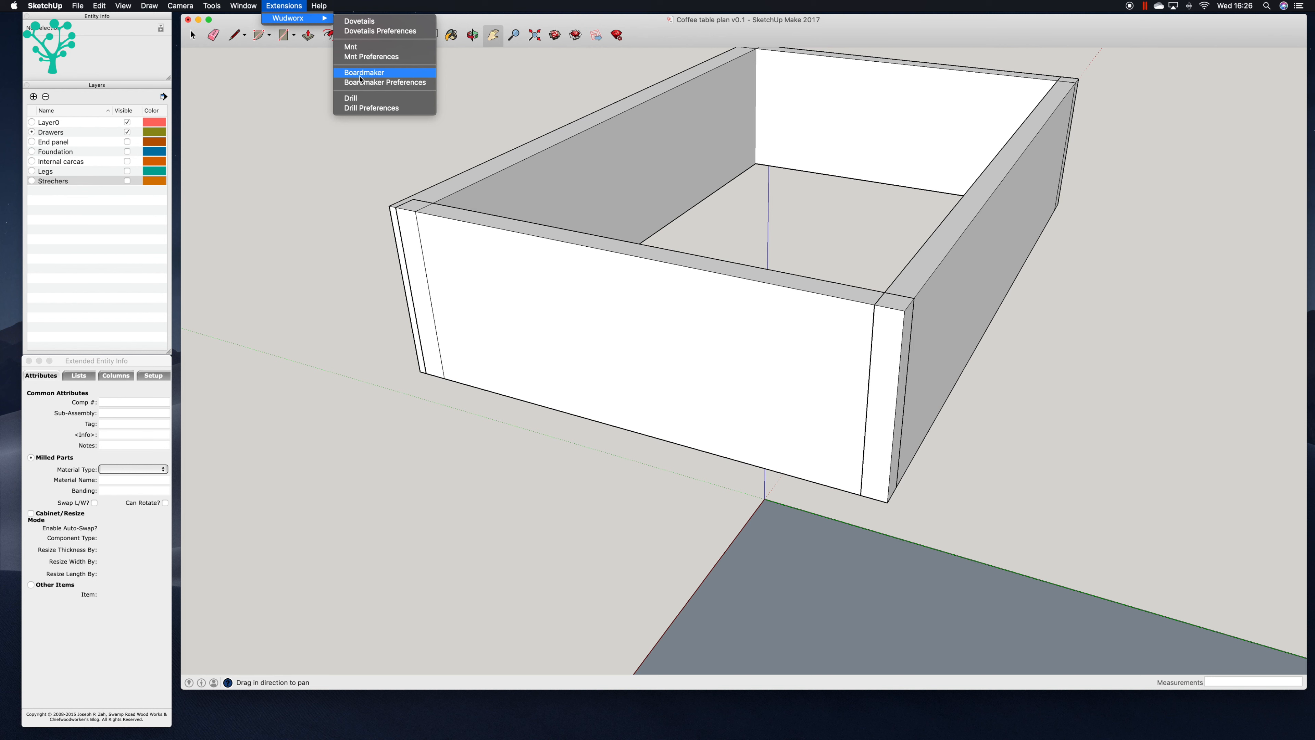
click(367, 31)
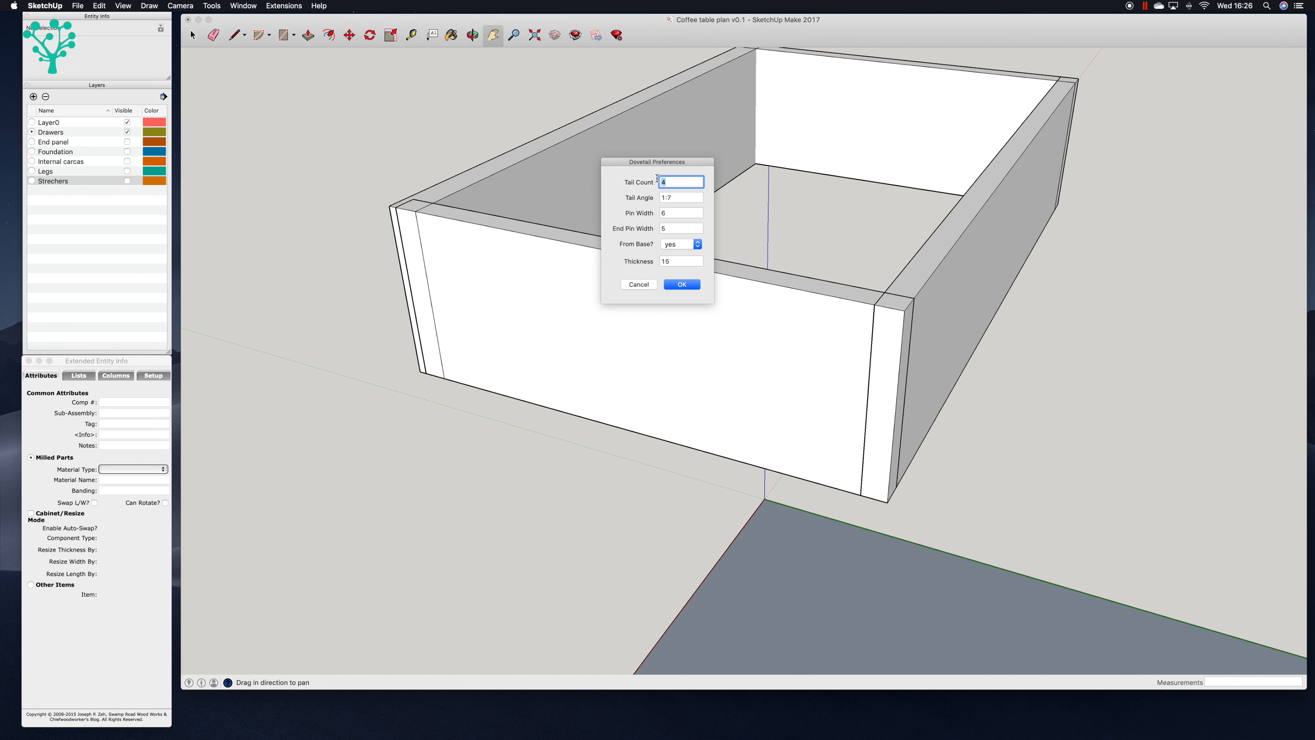
click(679, 199)
click(681, 284)
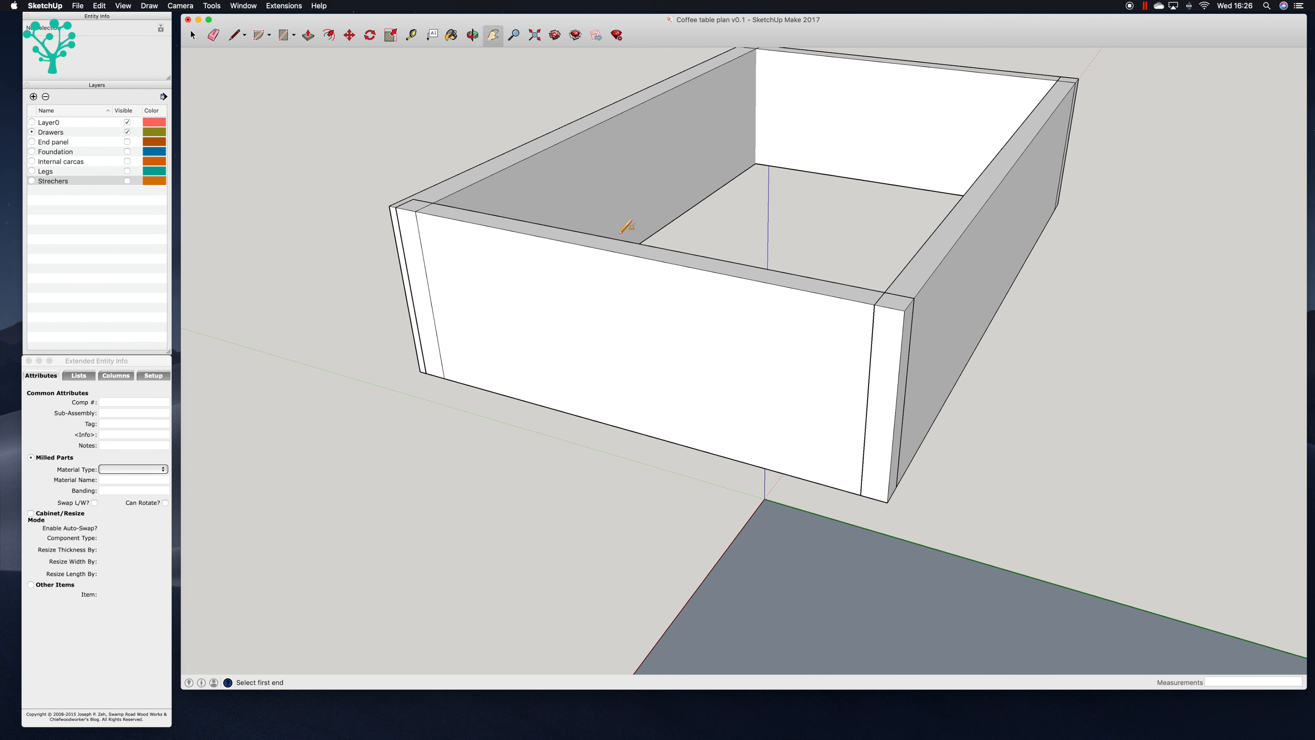
Step: Open the drawer side component and cut dovetails across the 15 mm strip at its rear end with the Dovetails tool
click(193, 35)
triple_click(853, 318)
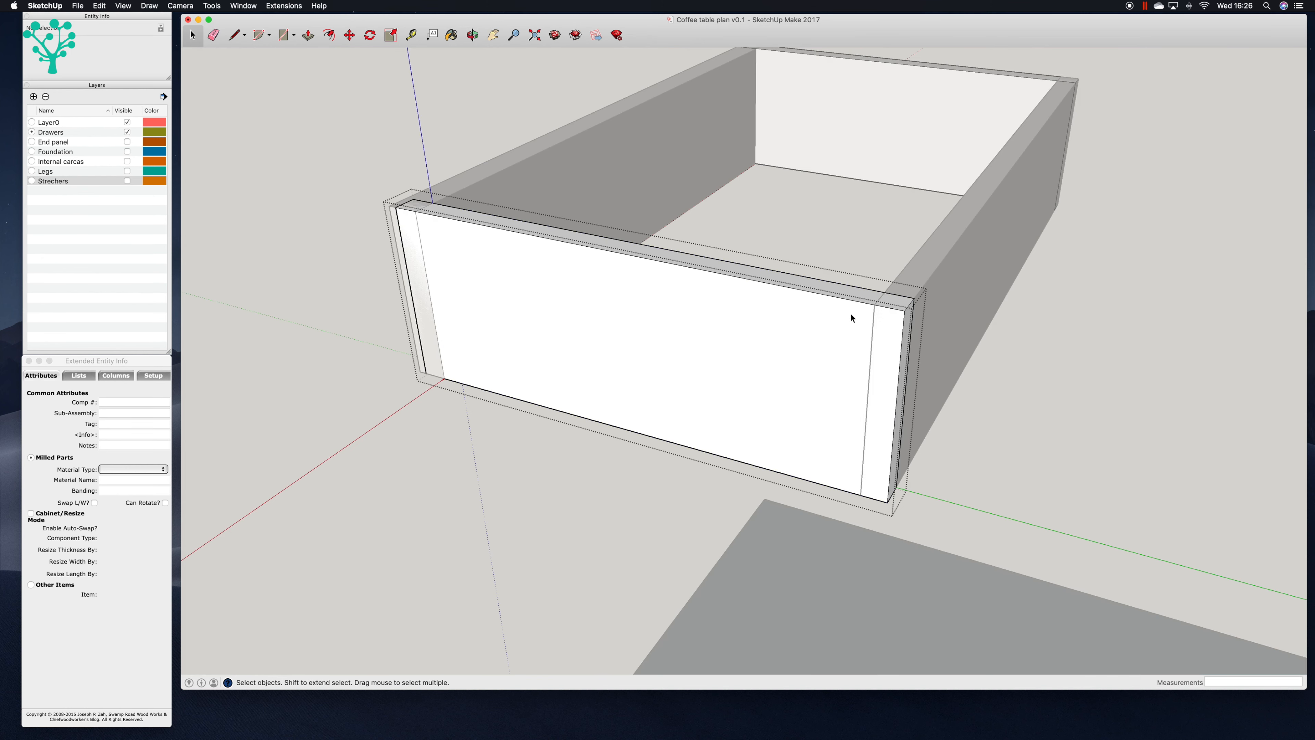
click(304, 5)
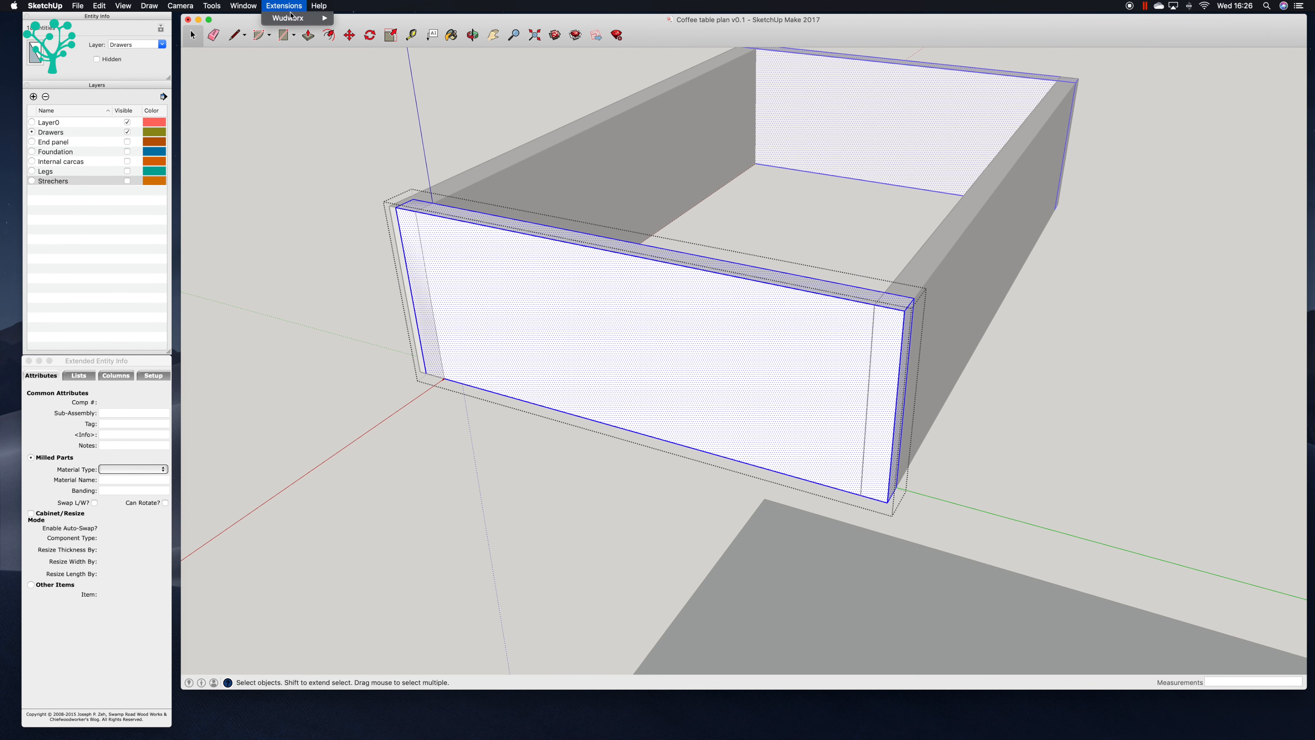
mouse_move(319, 17)
click(359, 21)
click(874, 304)
click(862, 492)
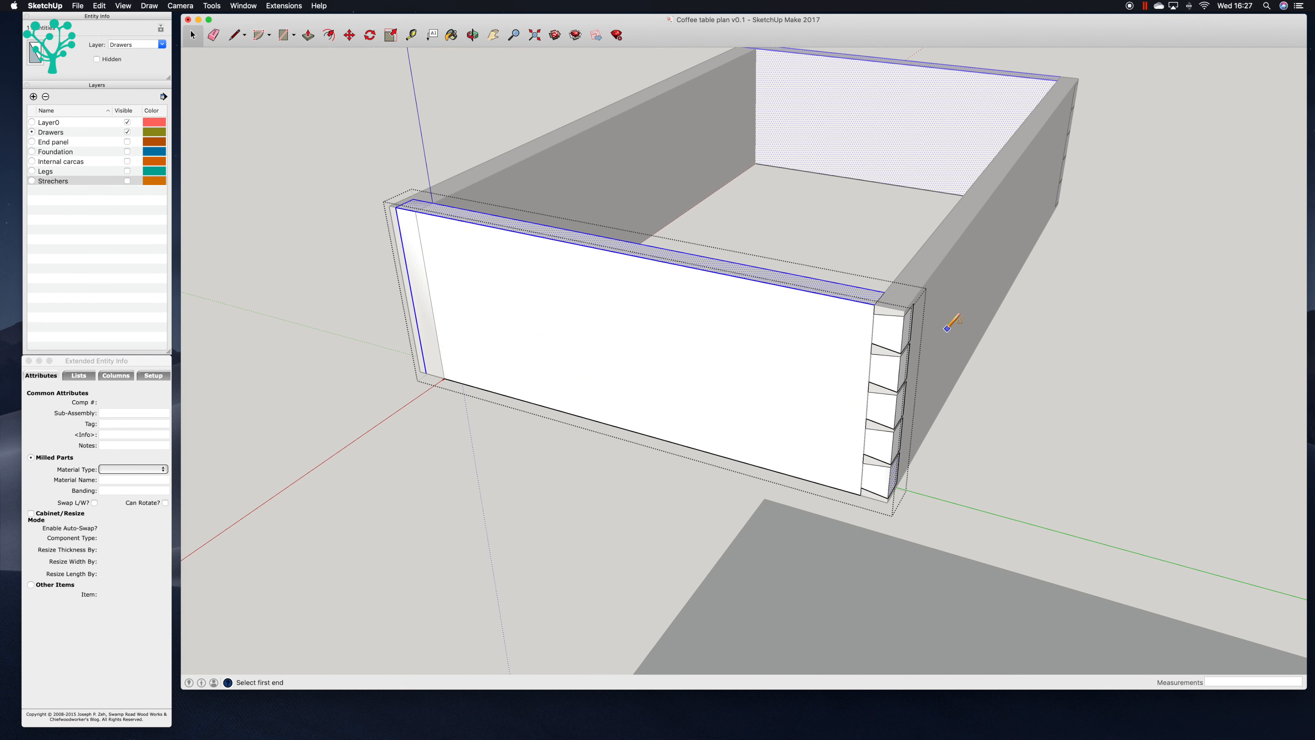
Step: Open the drawer back component and cut the matching dovetails into its end at the finished side corner
click(471, 35)
drag(672, 149, 333, 29)
click(191, 32)
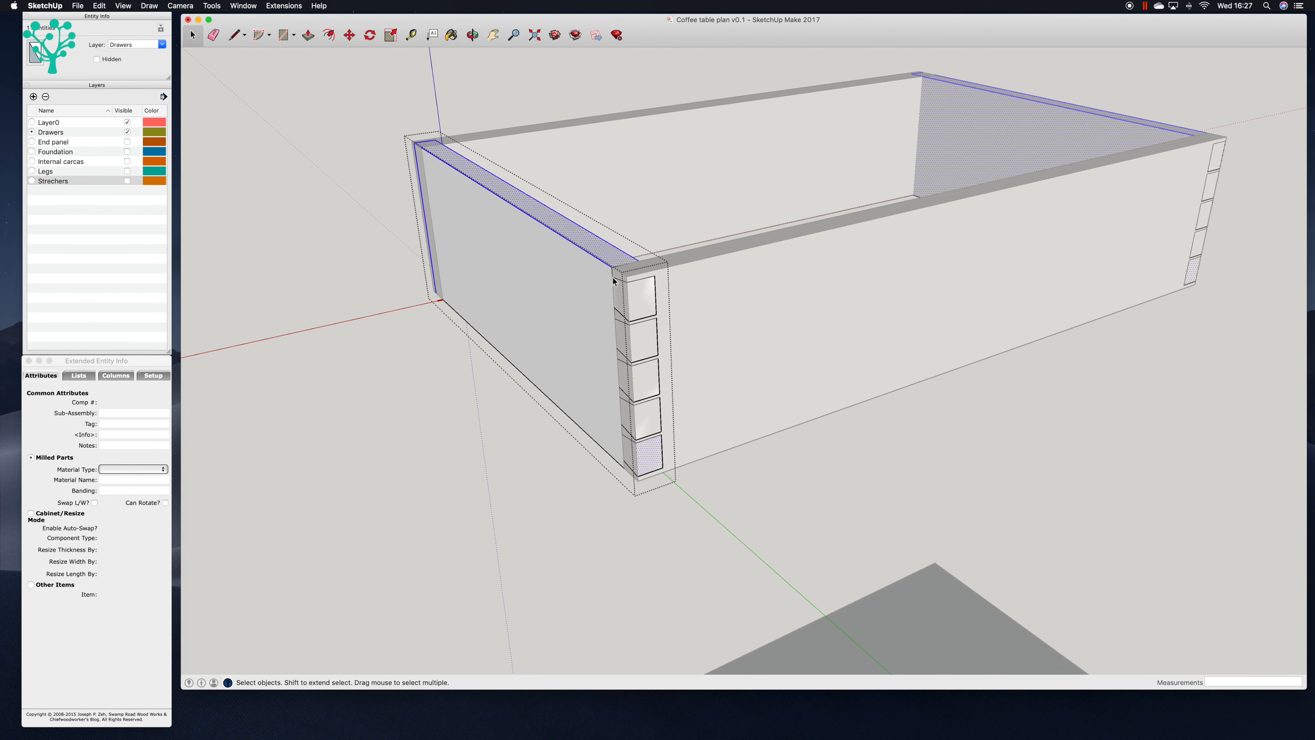
triple_click(711, 300)
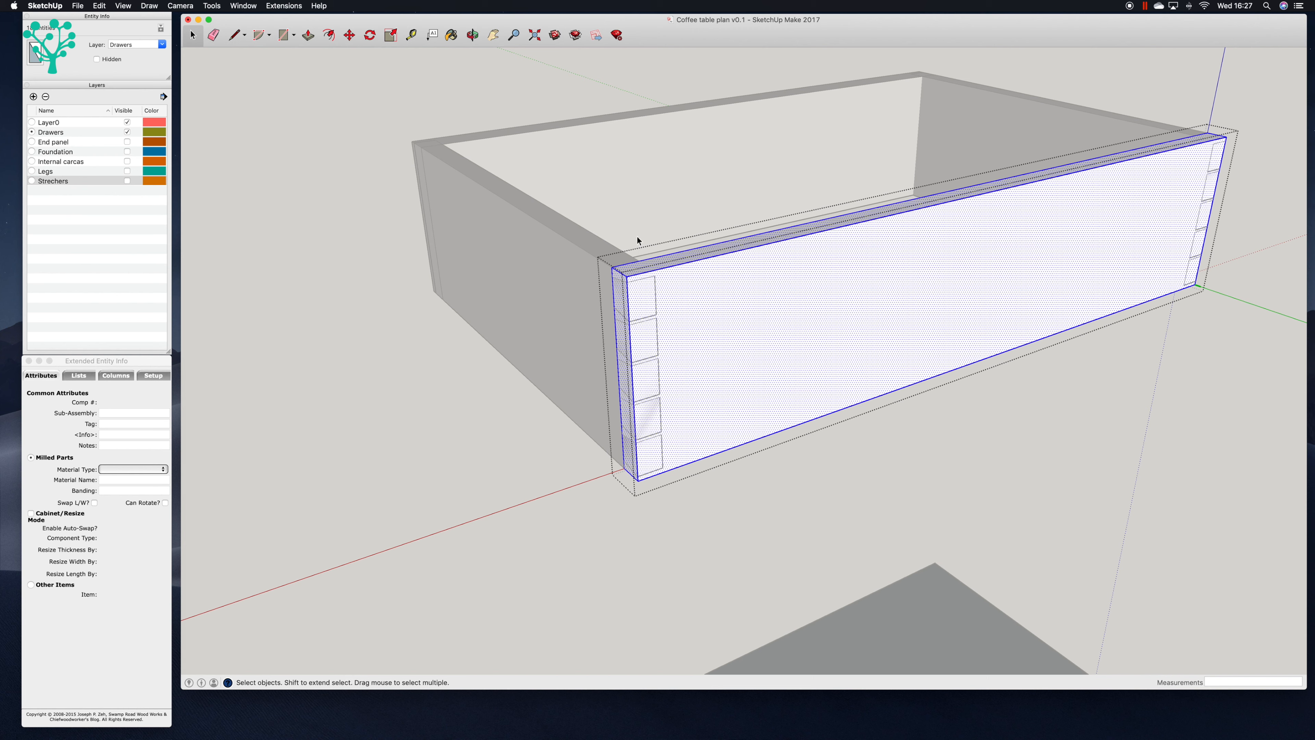
click(284, 6)
mouse_move(288, 18)
click(613, 267)
click(634, 461)
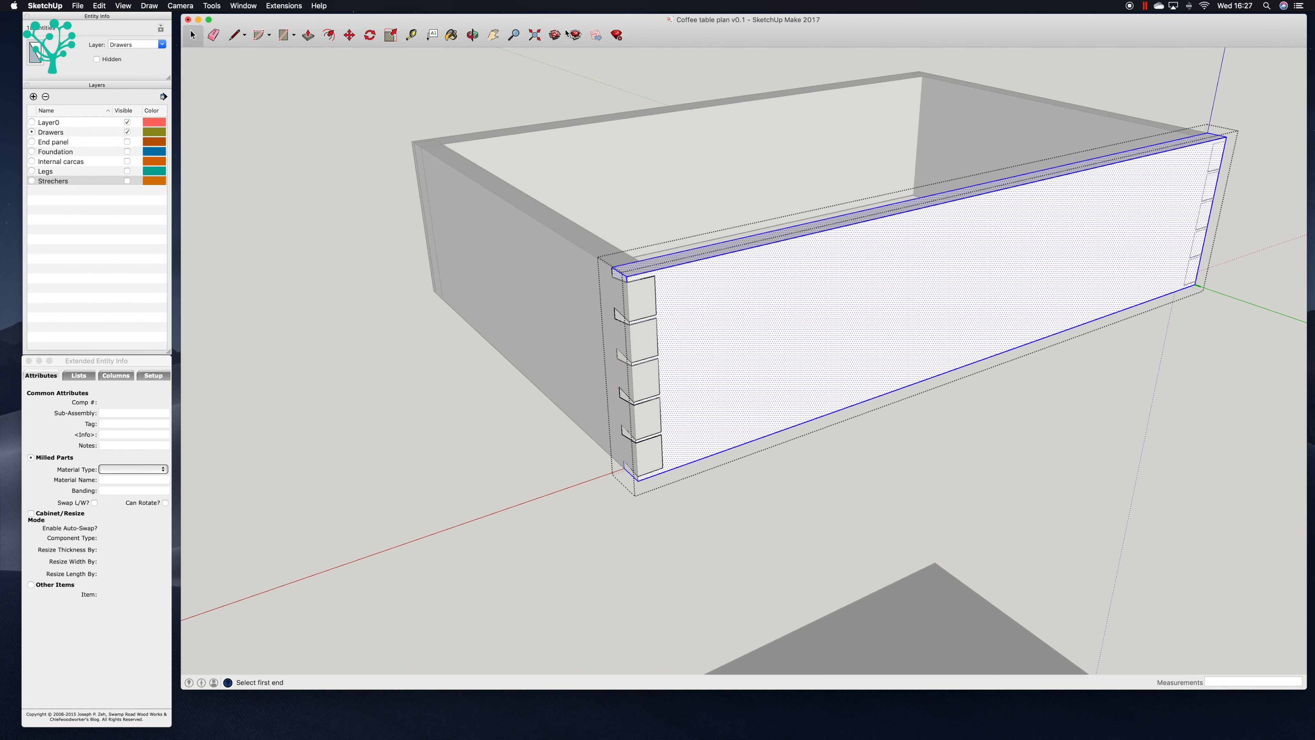
Step: Cut matching dovetails into the opposite end of the drawer back
click(477, 35)
drag(895, 167, 693, 247)
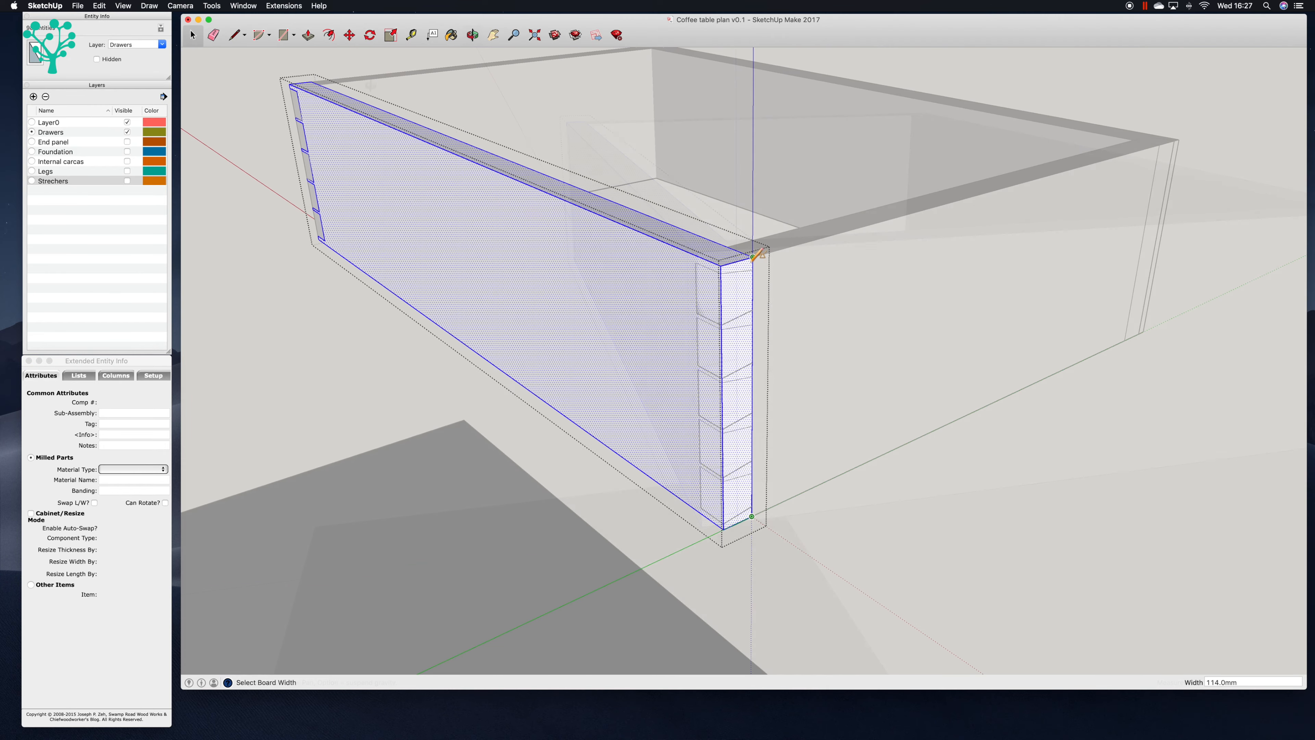
click(753, 256)
click(720, 265)
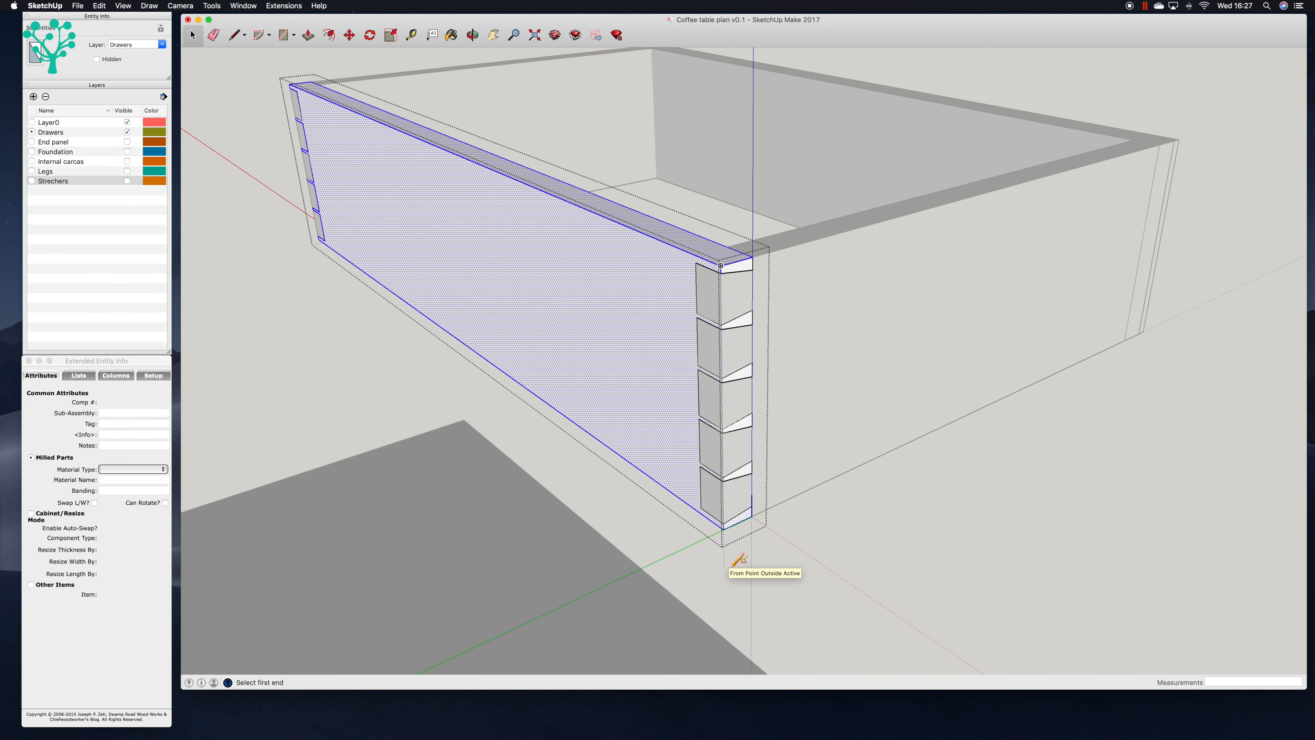
Step: Open the drawer side component and cut dovetails into its front end, where it laps into the drawer front
click(472, 34)
drag(1004, 285, 480, 88)
click(200, 35)
click(834, 364)
click(283, 6)
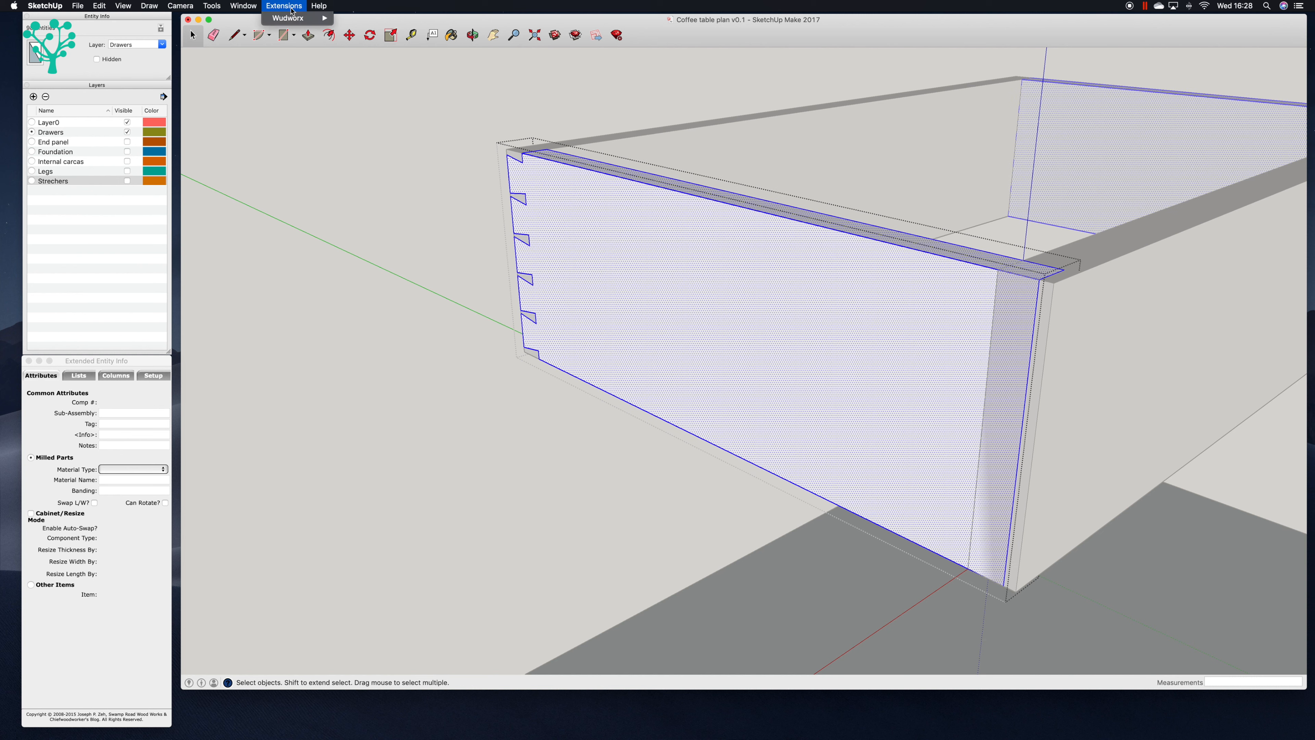
mouse_move(295, 18)
click(359, 21)
click(997, 268)
click(968, 567)
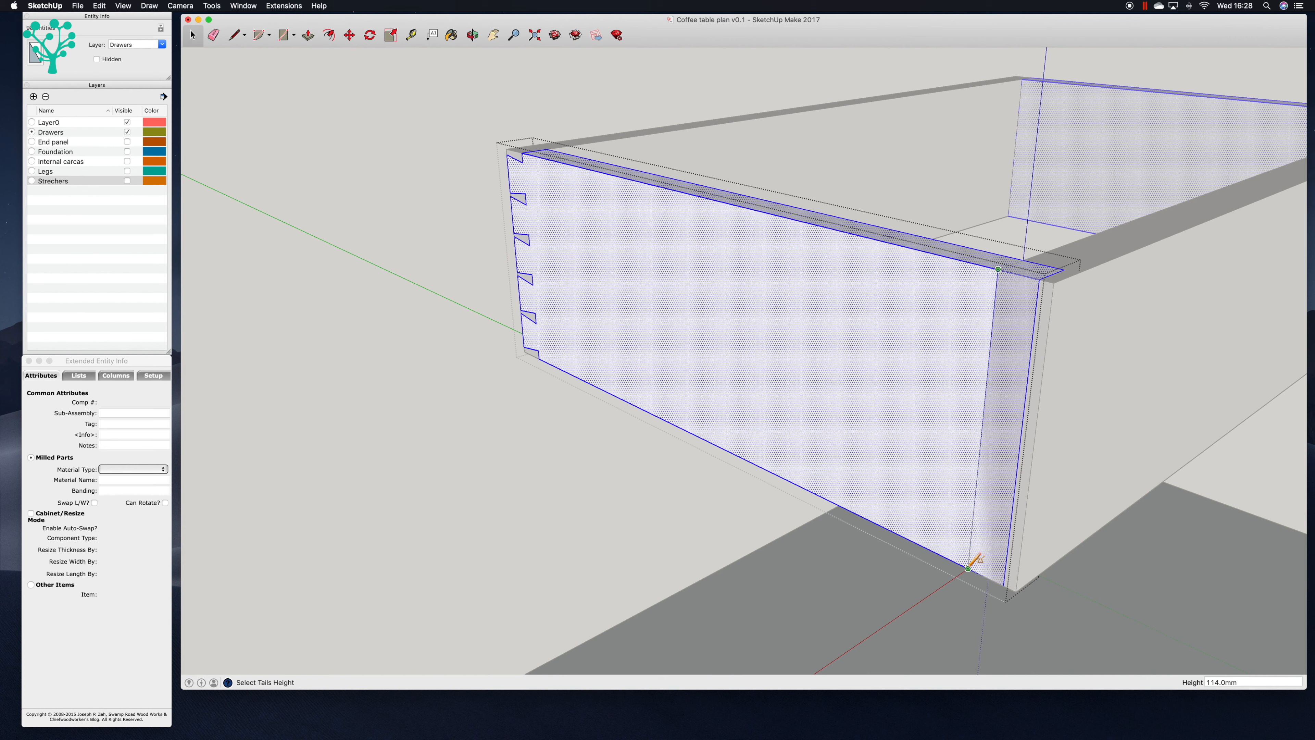
click(1005, 583)
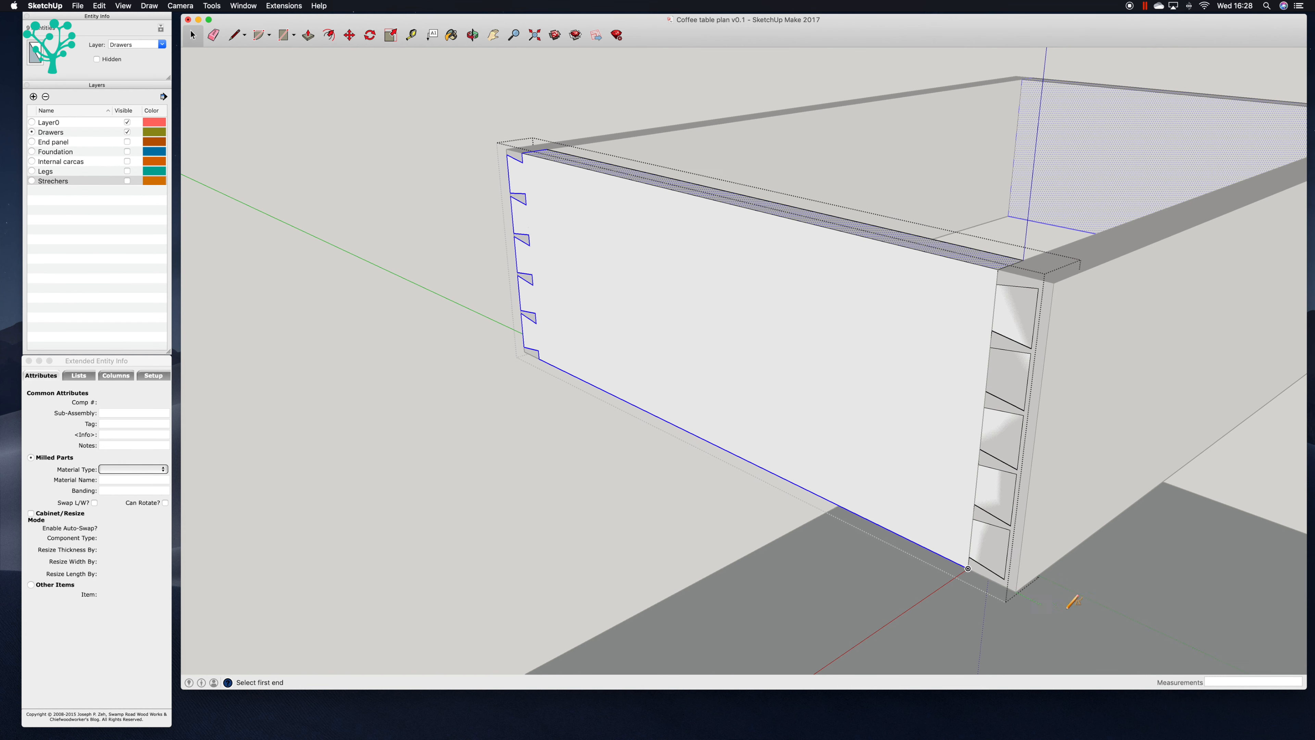
Step: Open the drawer front component and cut half-blind dovetail sockets 15 mm deep into its end at that corner
click(191, 36)
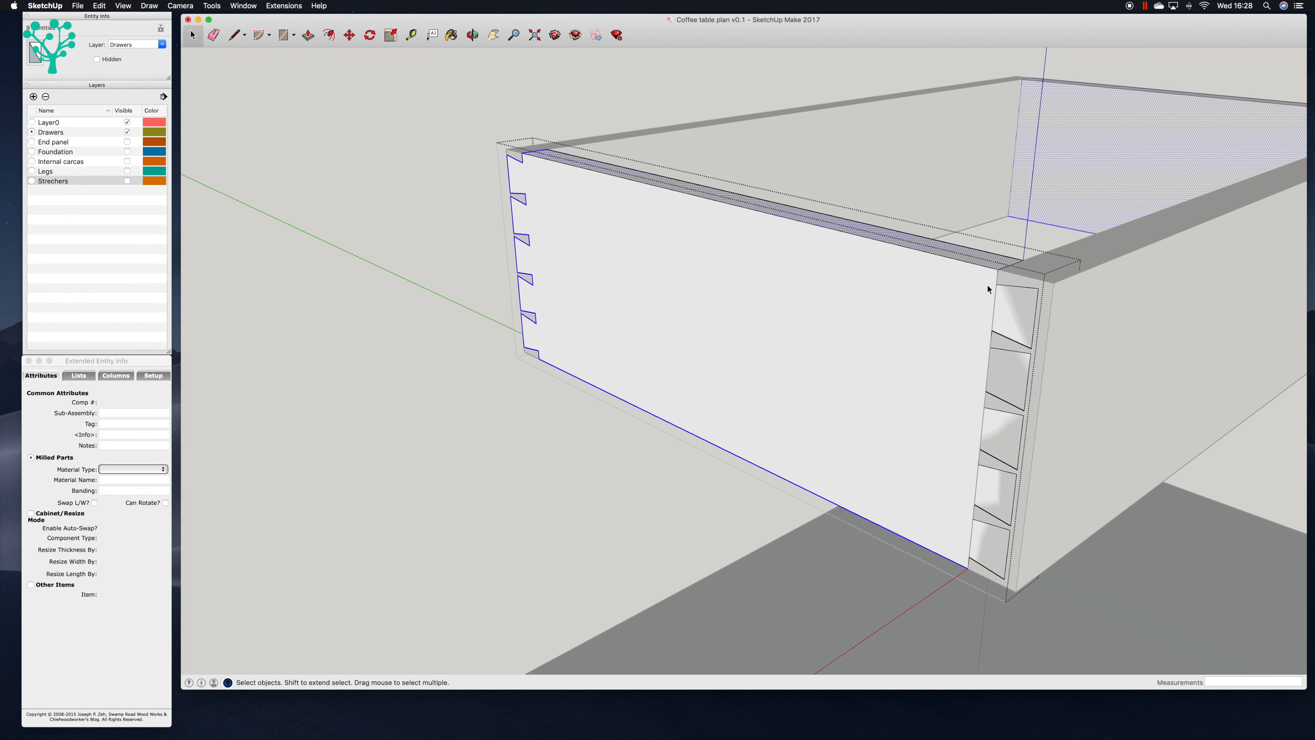
click(1101, 330)
click(284, 5)
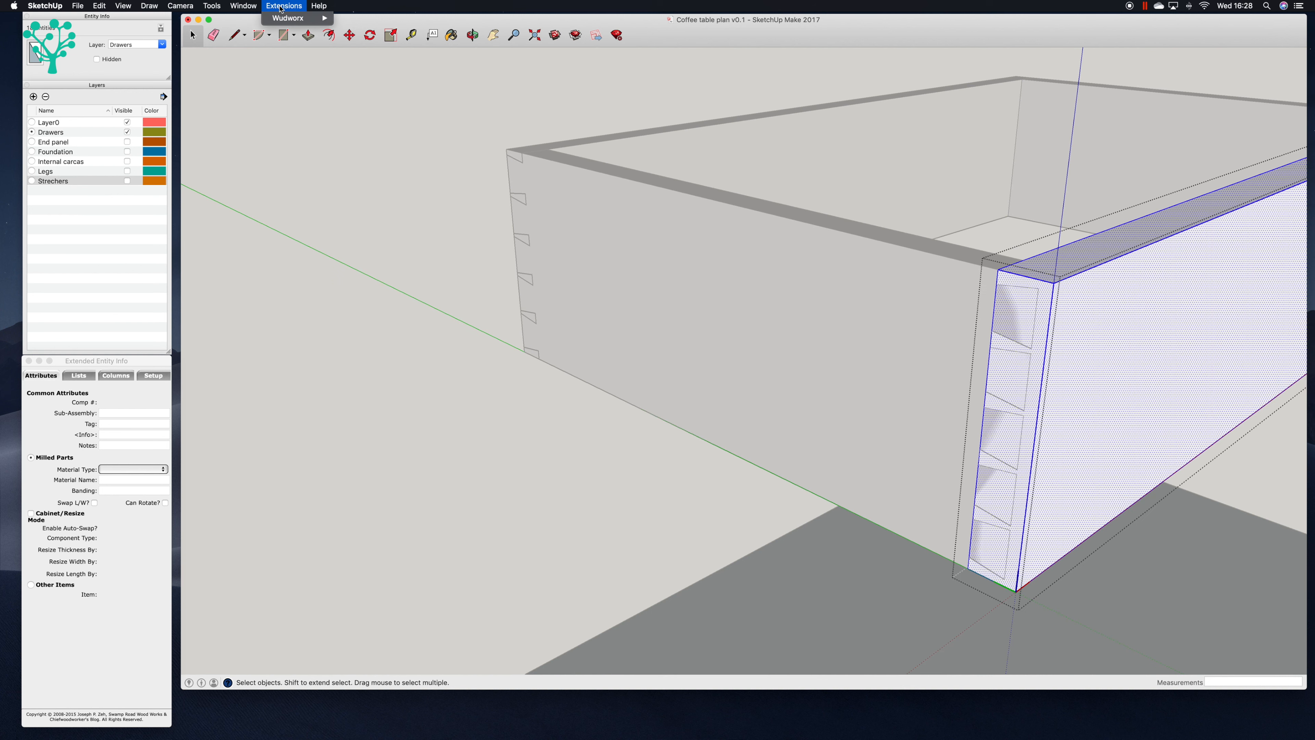
mouse_move(295, 18)
click(357, 21)
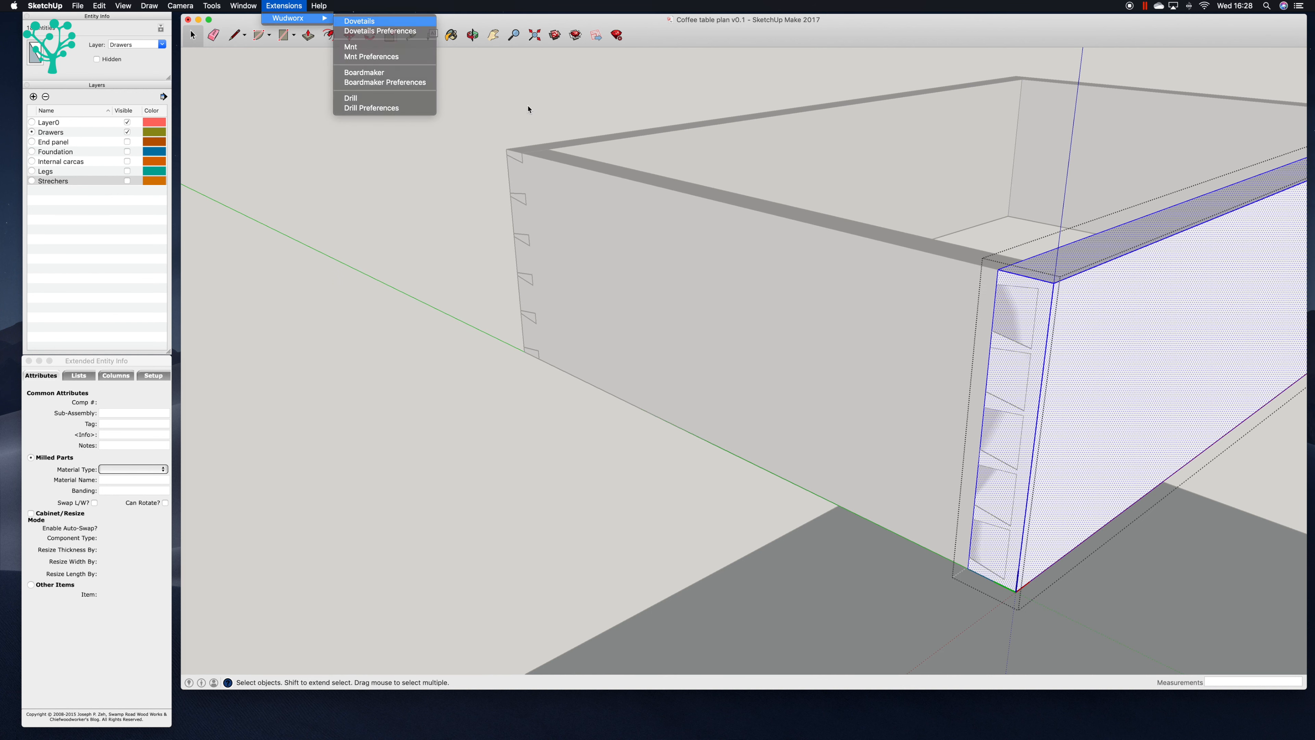
click(998, 269)
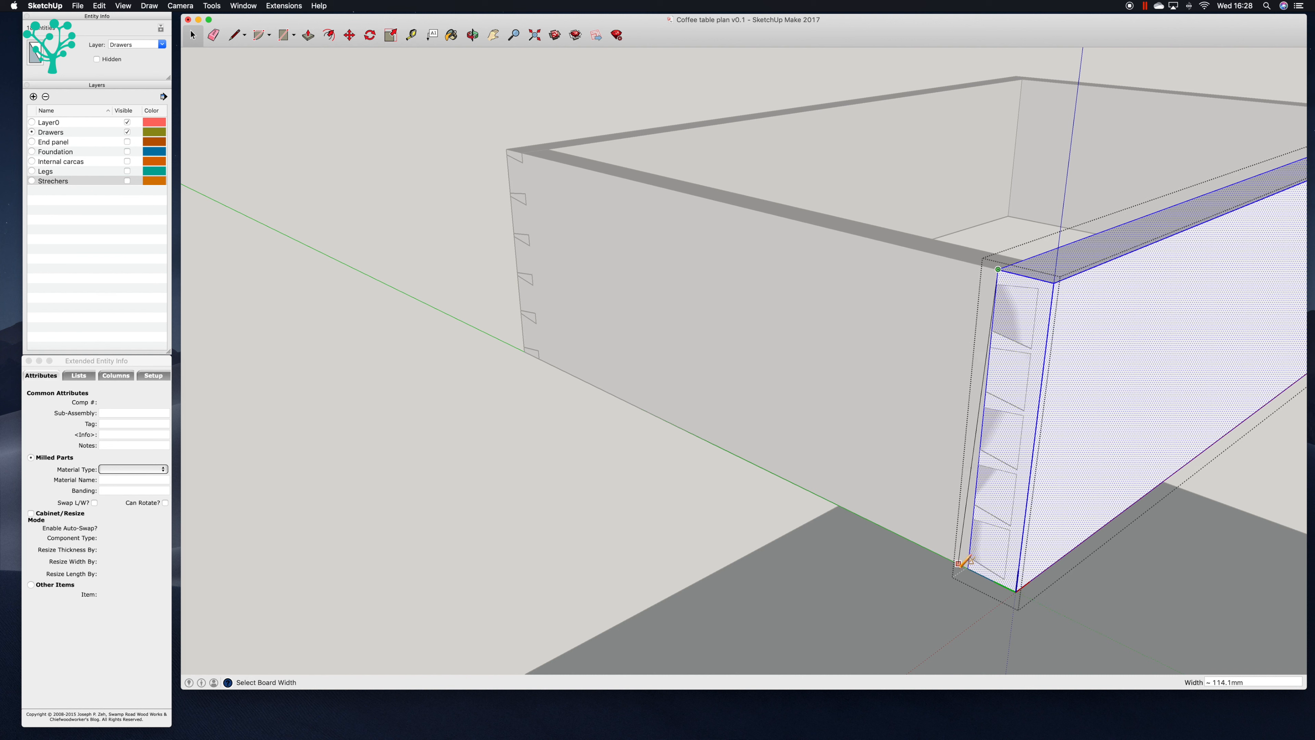
click(967, 568)
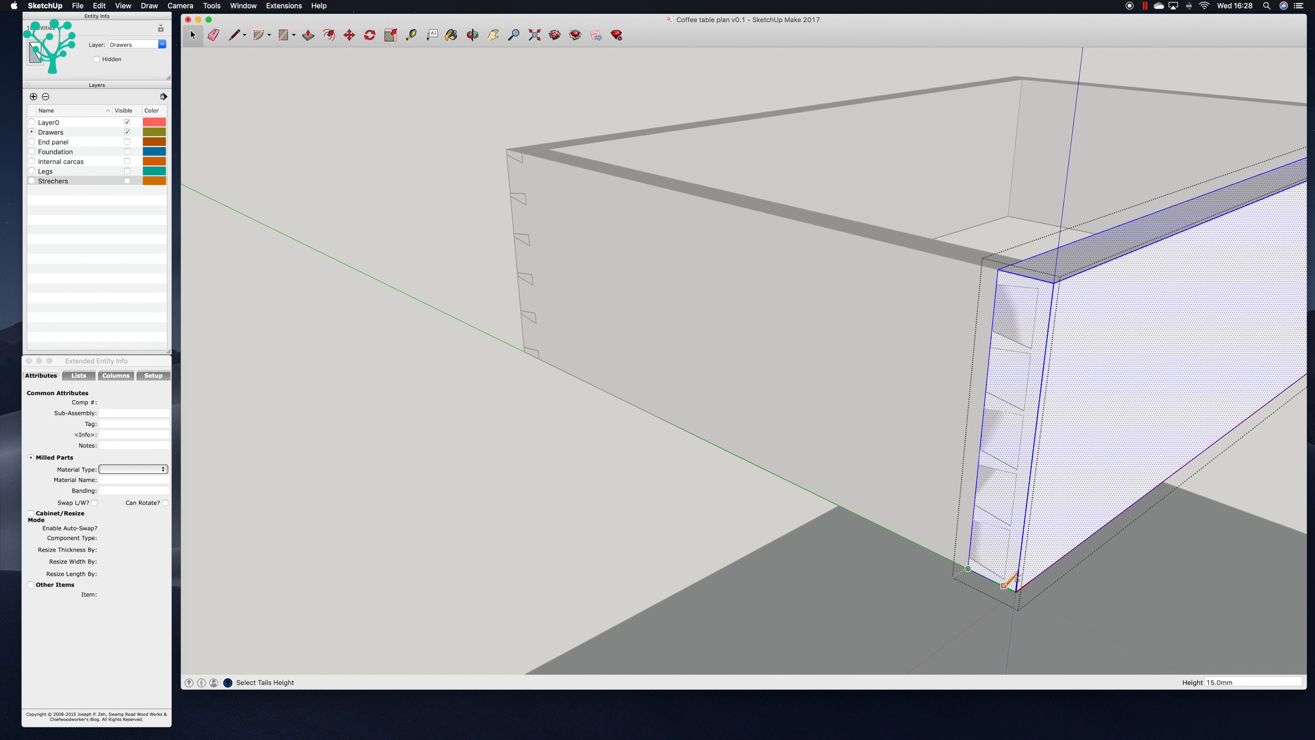
click(1005, 581)
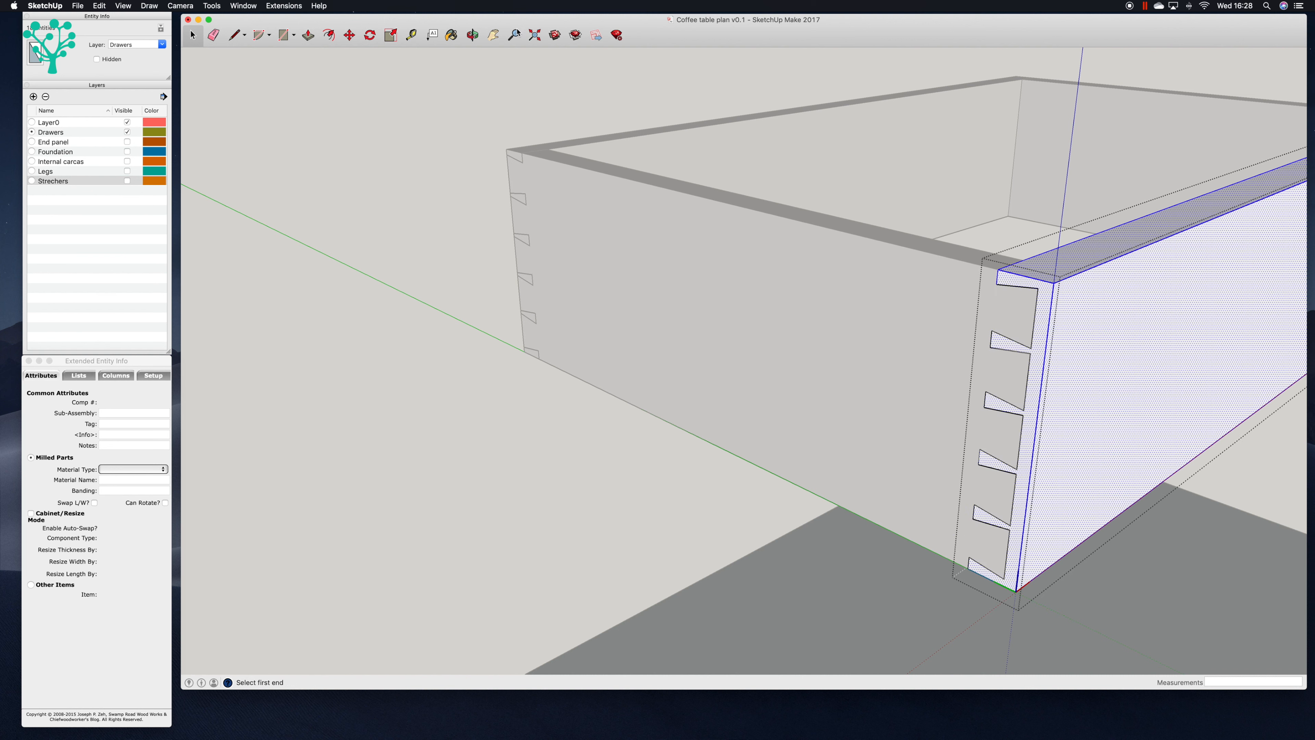
Step: Cut half-blind dovetail sockets 15 mm deep into the opposite end of the drawer front and close the component
click(471, 35)
drag(1151, 321, 857, 296)
scroll(857, 295, down, 5)
drag(1065, 367, 798, 353)
scroll(907, 384, up, 4)
scroll(907, 384, up, 2)
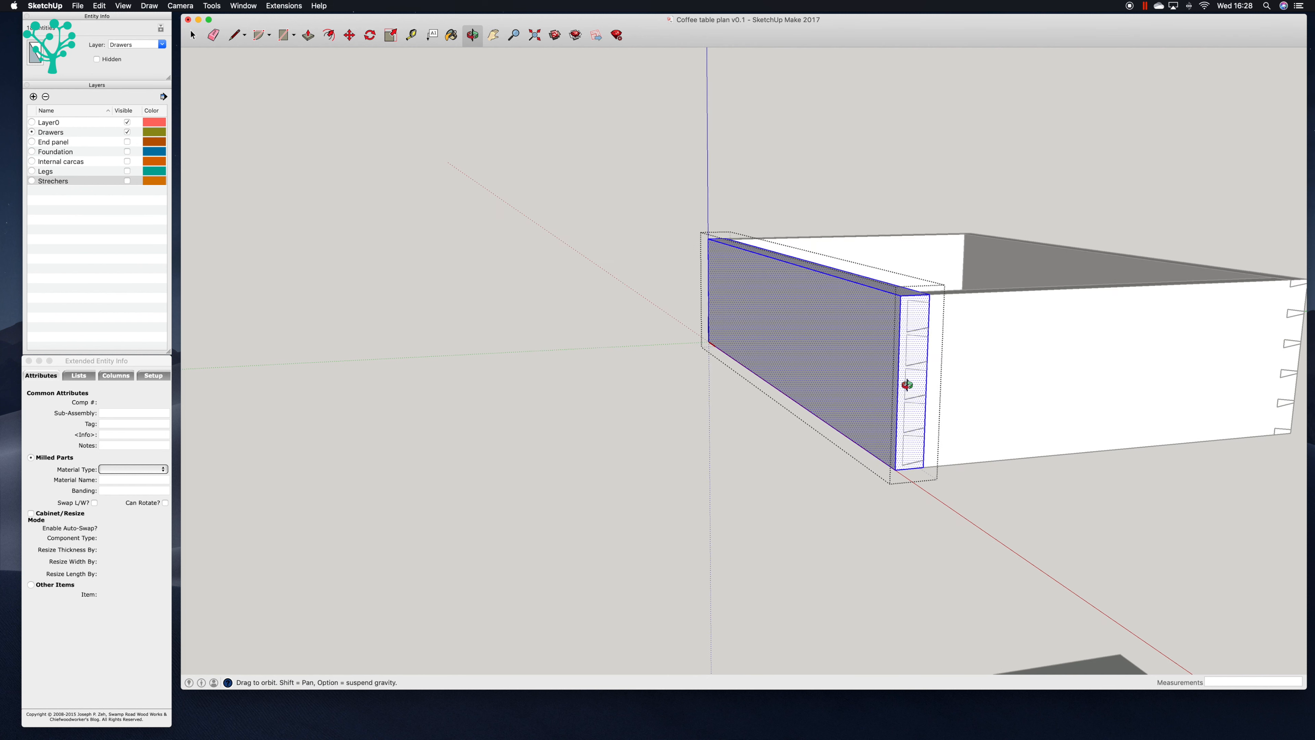
click(286, 6)
mouse_move(305, 18)
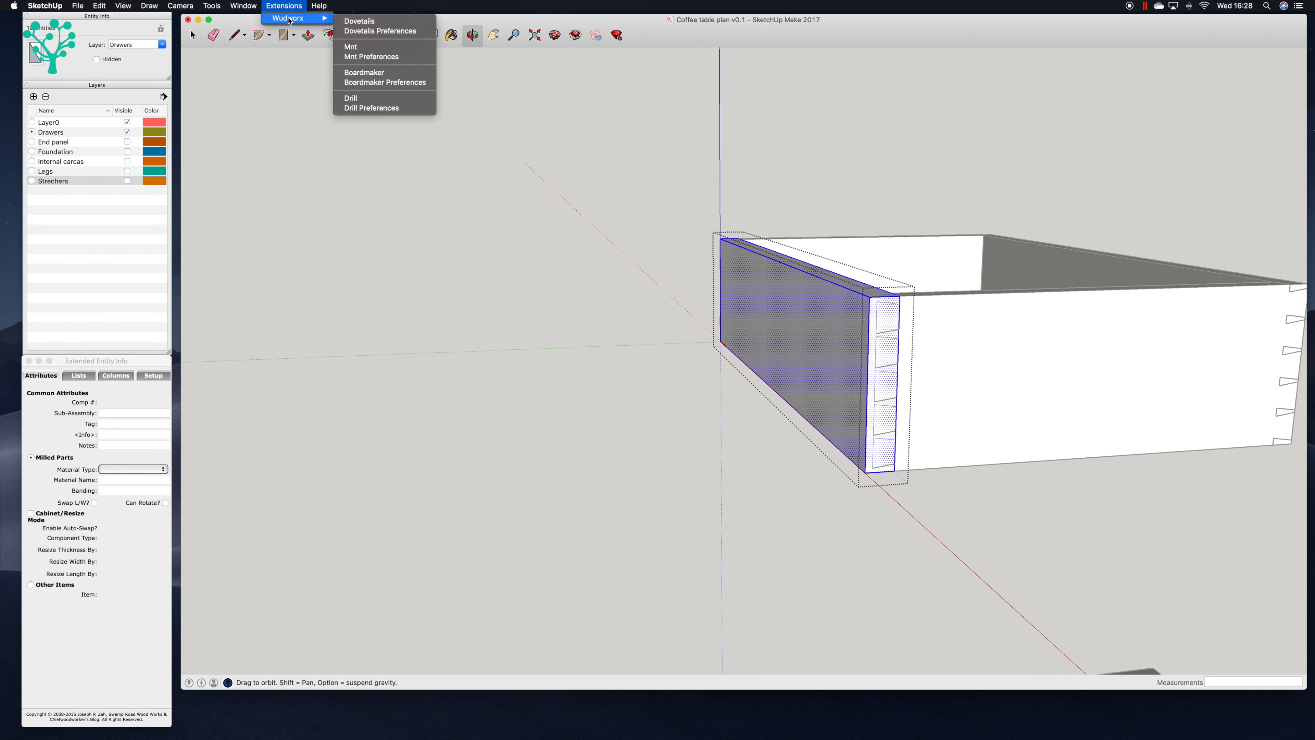
click(363, 22)
click(900, 296)
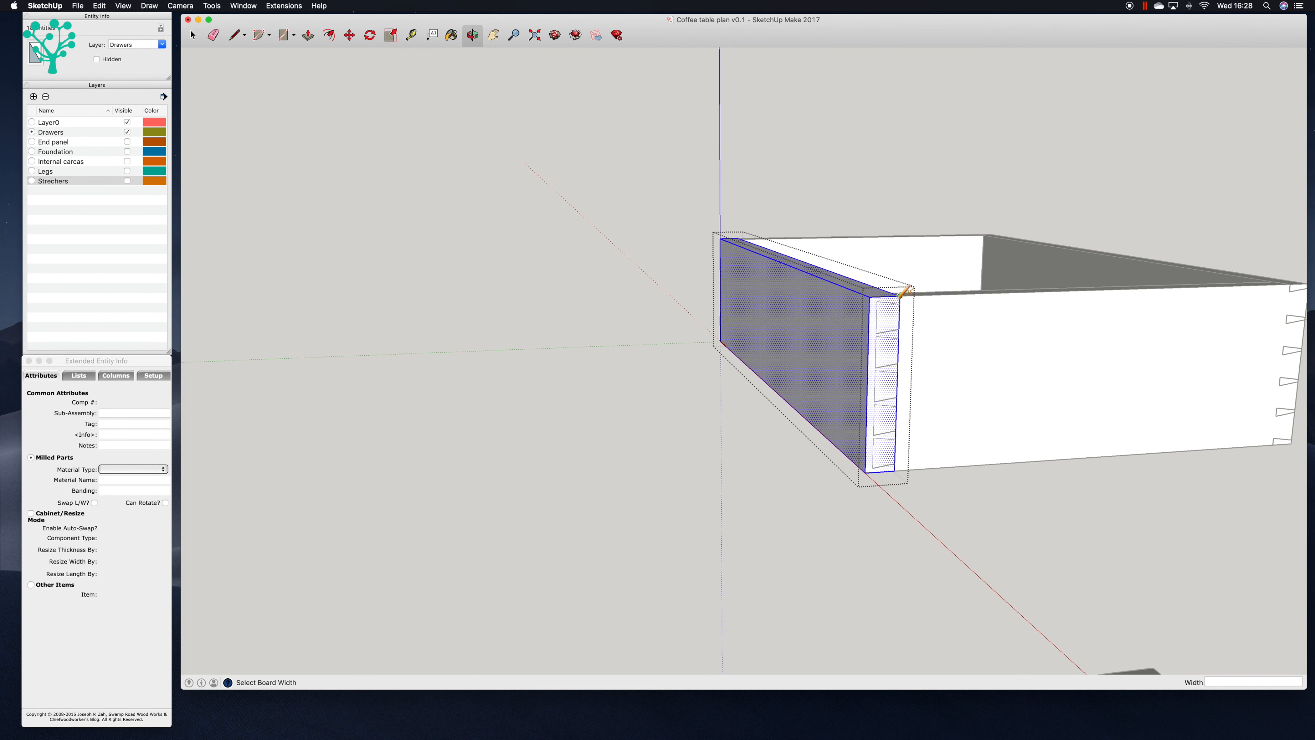
click(895, 469)
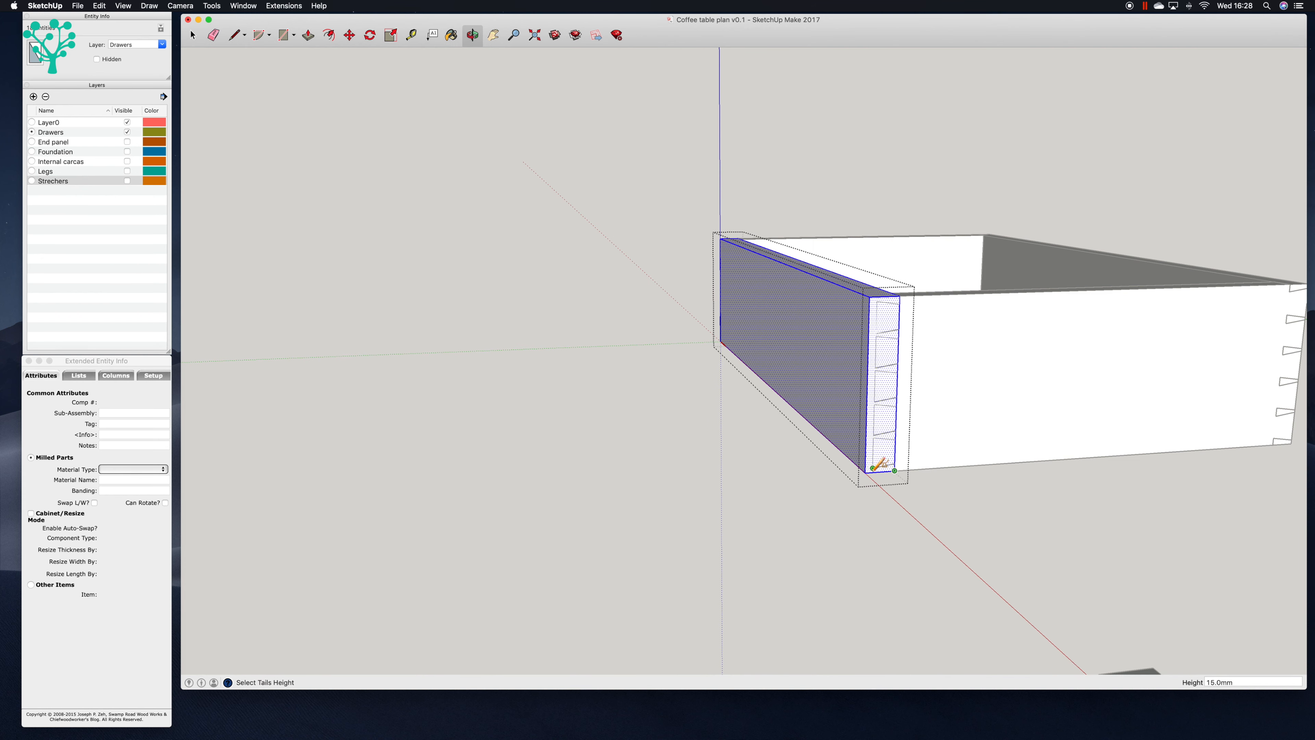
scroll(875, 469, up, 5)
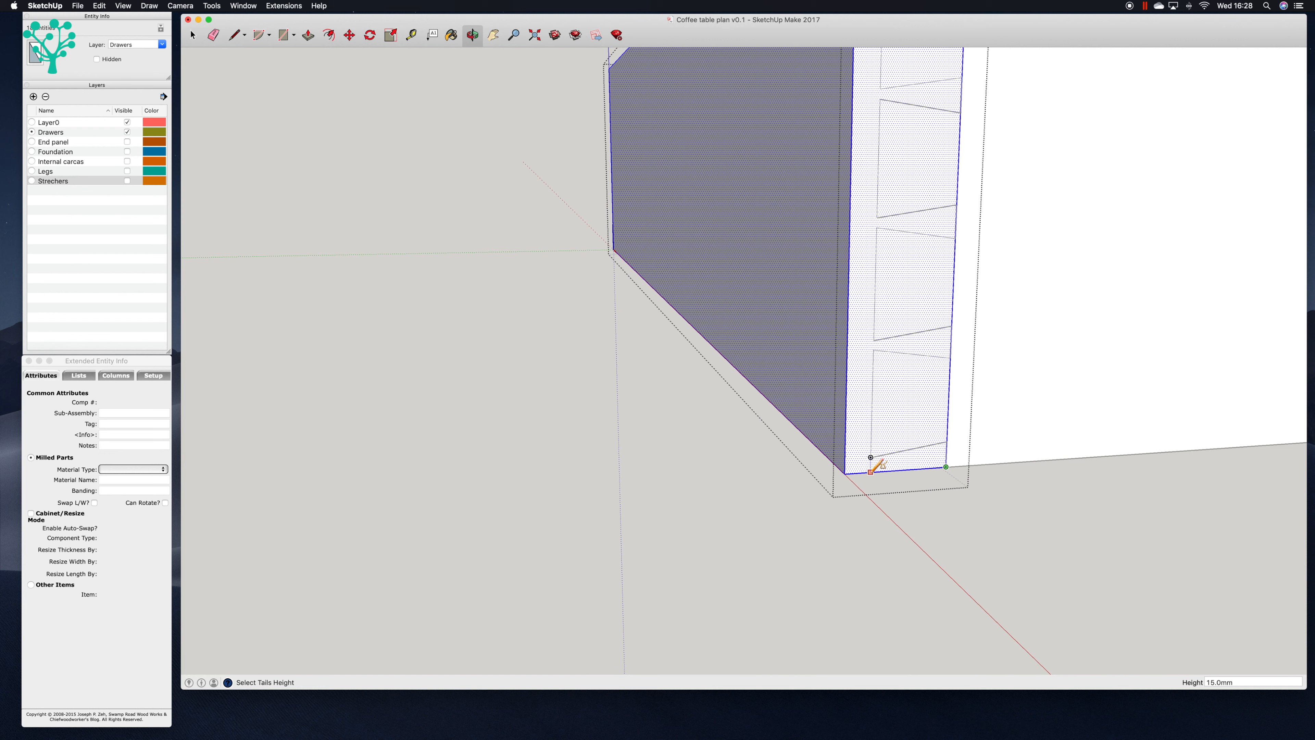
click(871, 471)
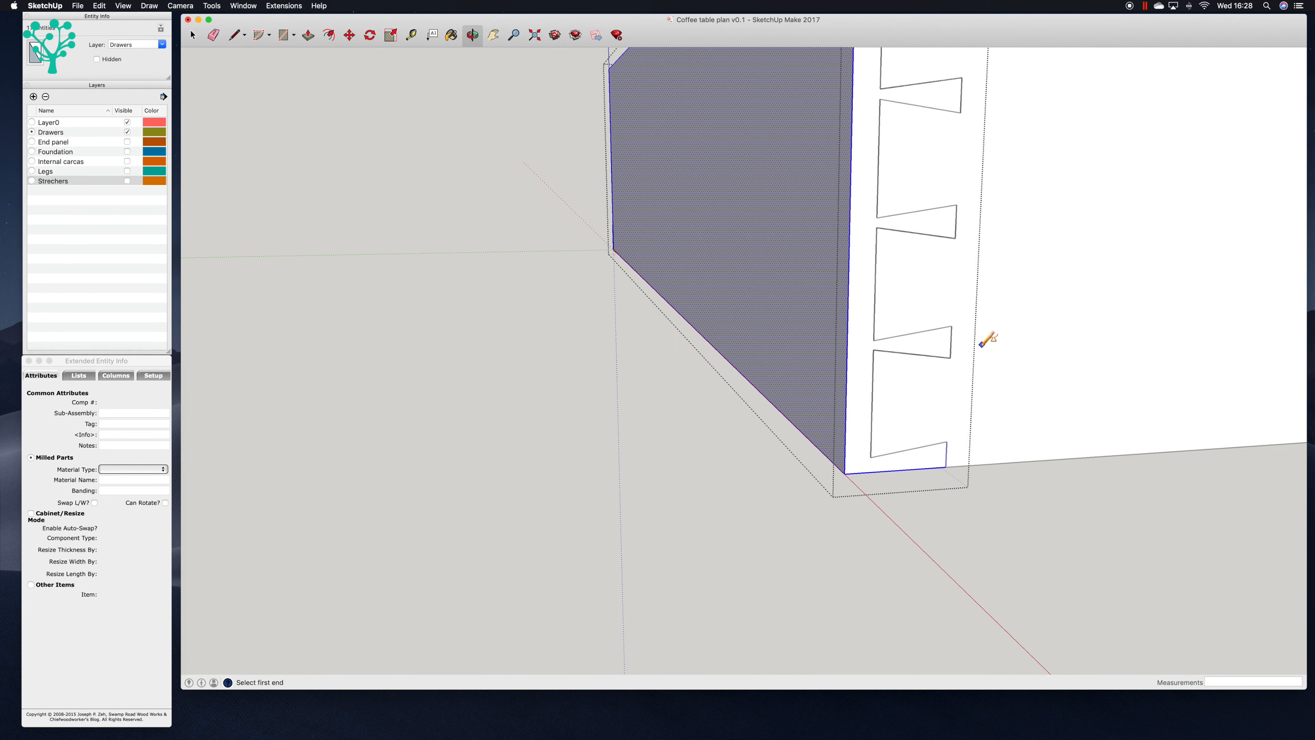
scroll(976, 342, down, 5)
click(192, 35)
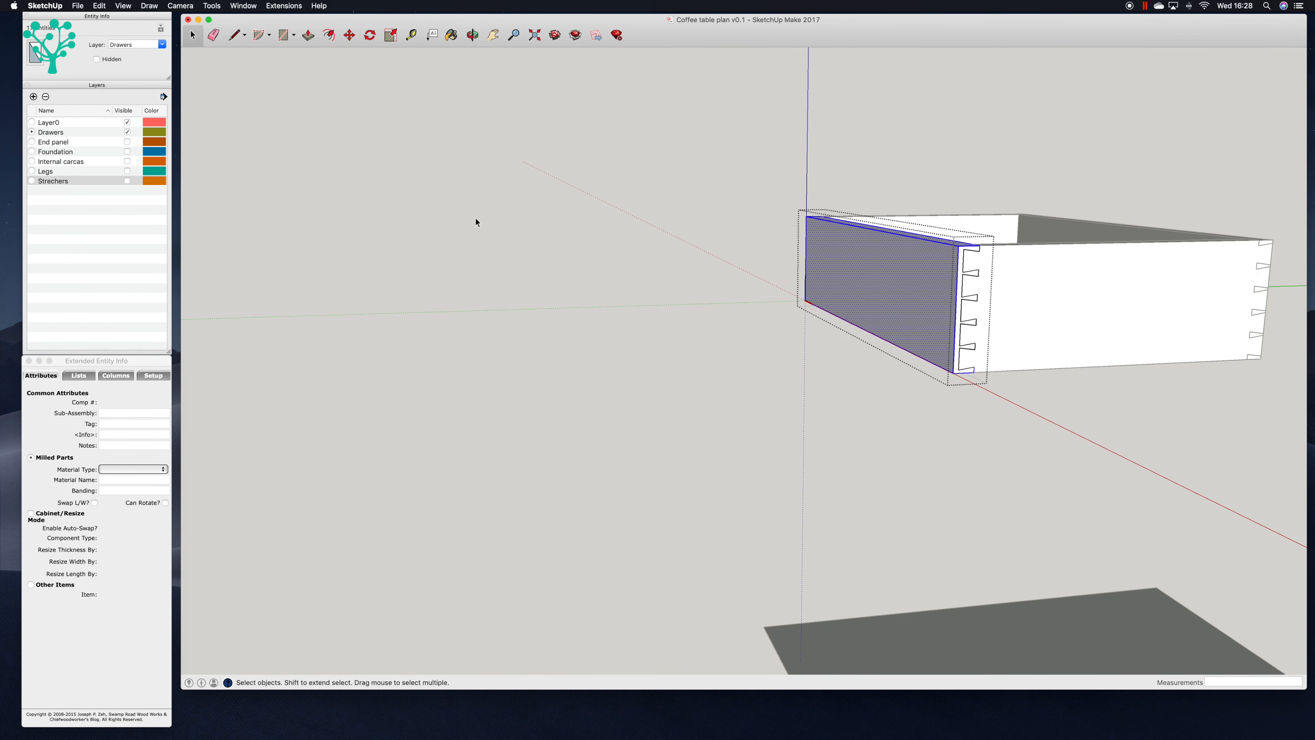
click(476, 219)
Step: Hide the drawer front and drawer back, leaving only the two drawer sides
click(472, 35)
drag(990, 271, 680, 303)
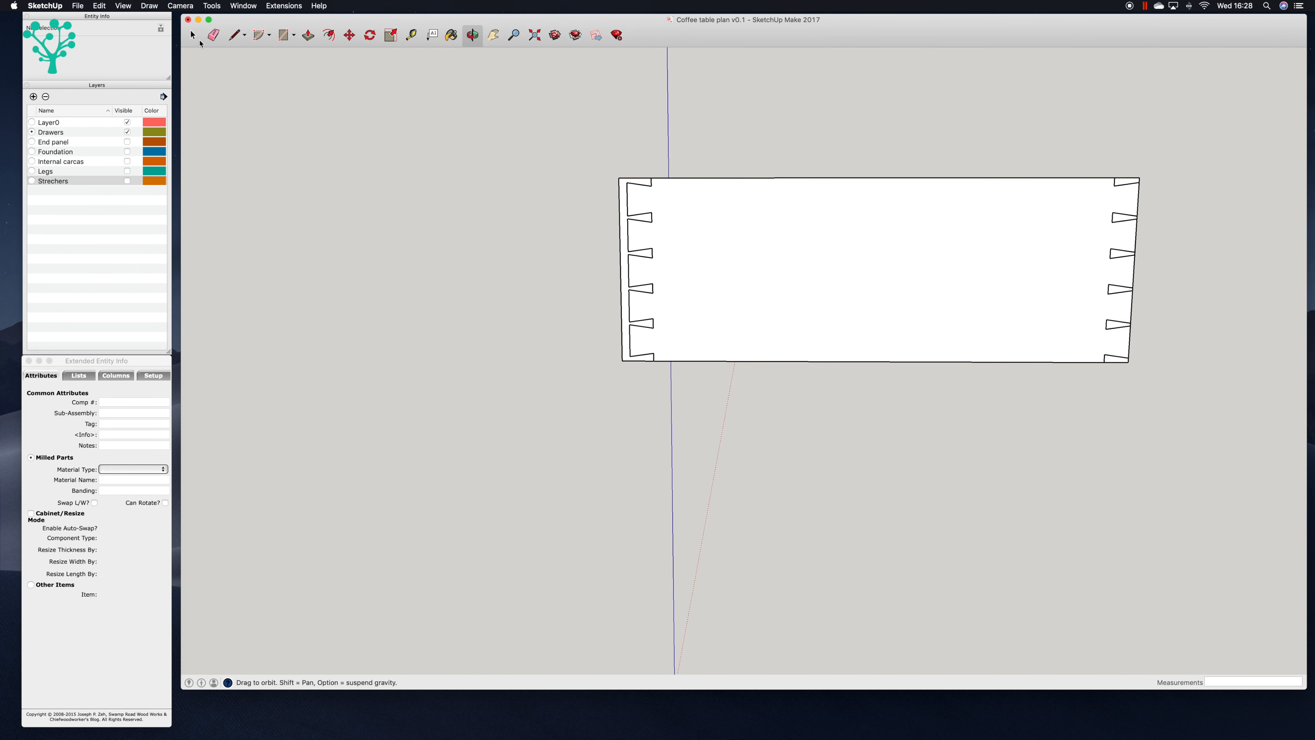
click(412, 36)
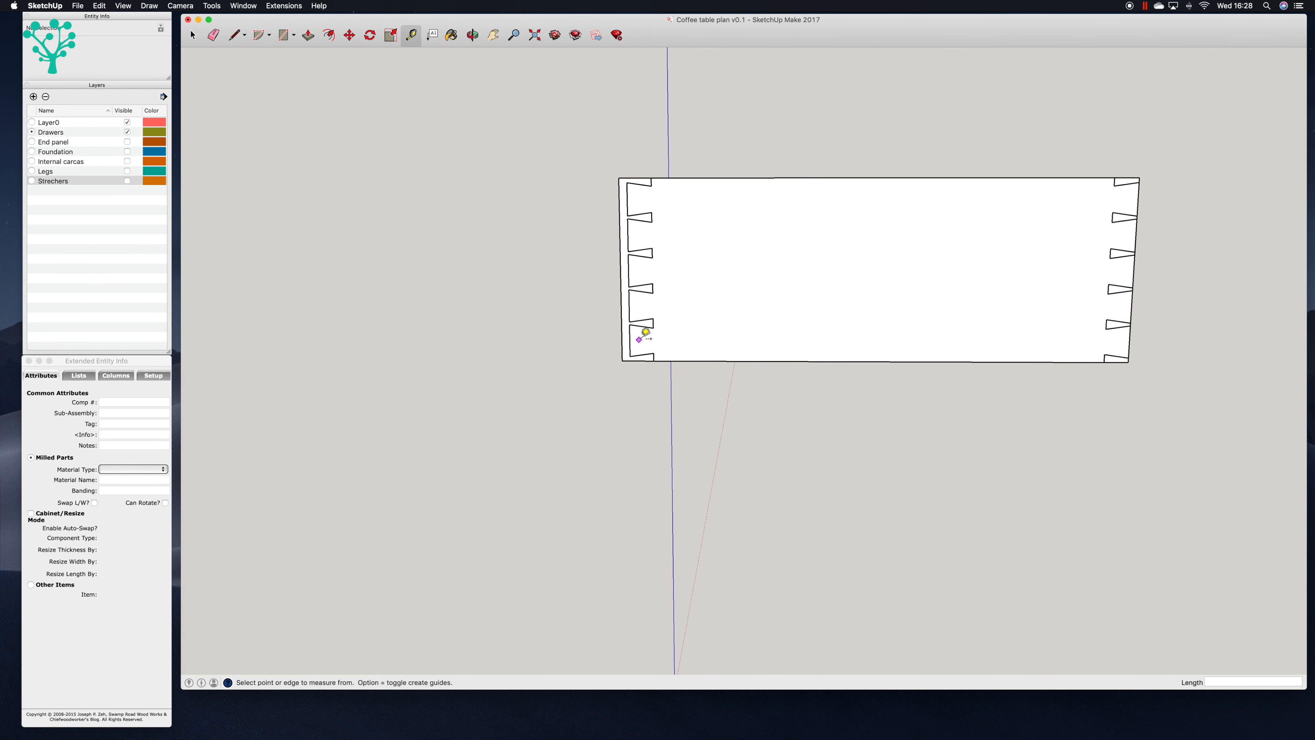
click(682, 356)
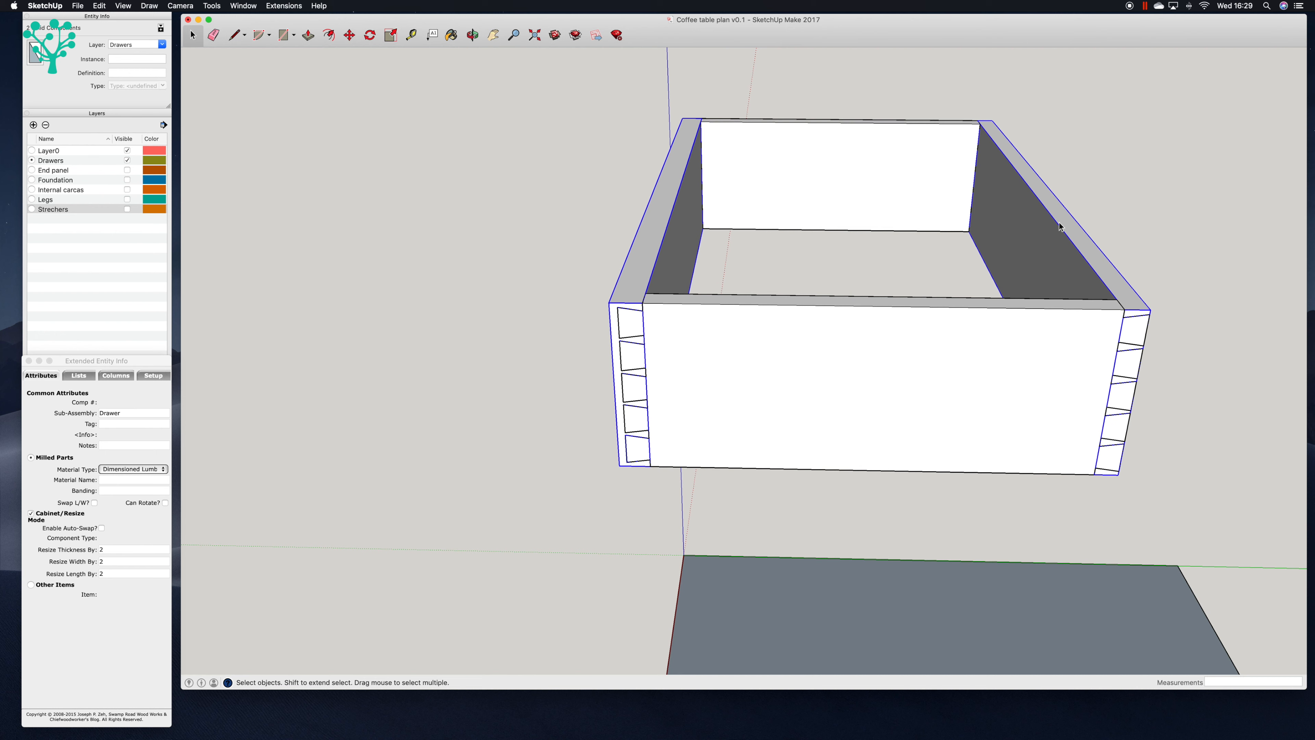
right_click(1058, 222)
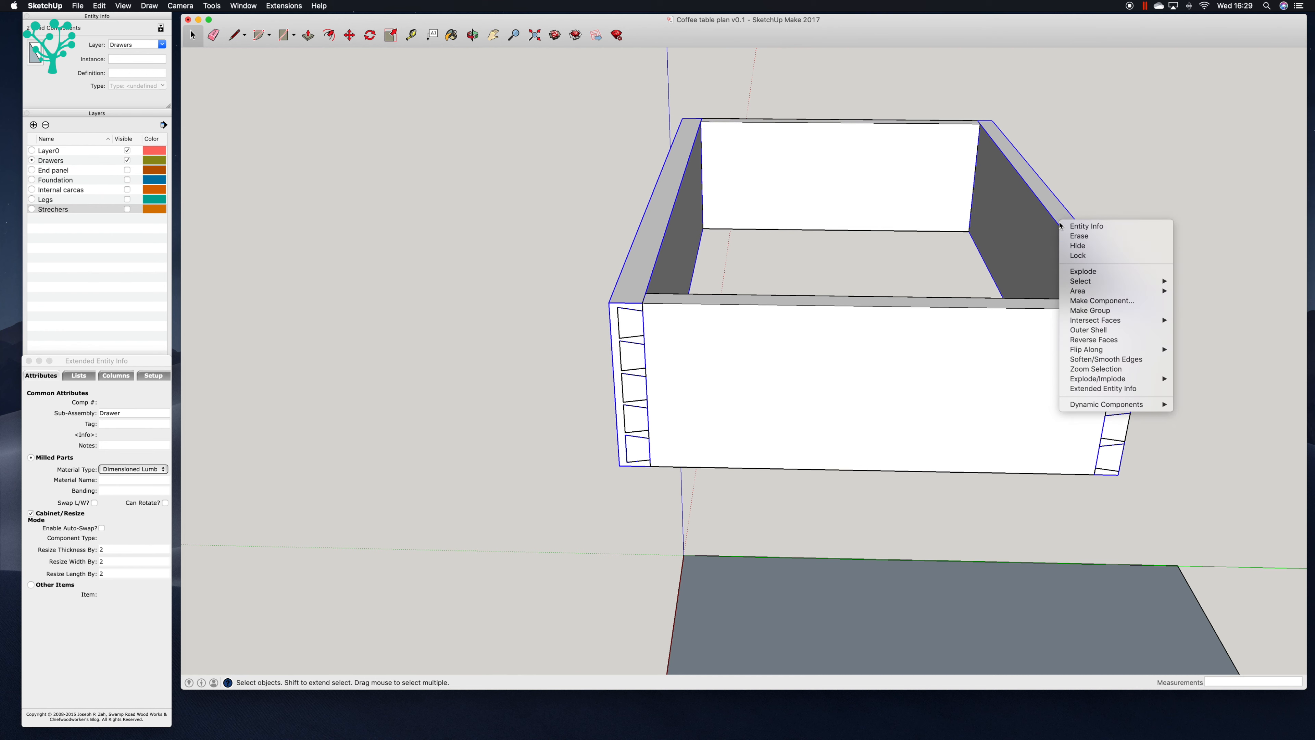
click(1075, 246)
Step: Place two guides parallel to the drawer side's bottom edge, the upper one 19 mm above that edge
scroll(902, 241, up, 5)
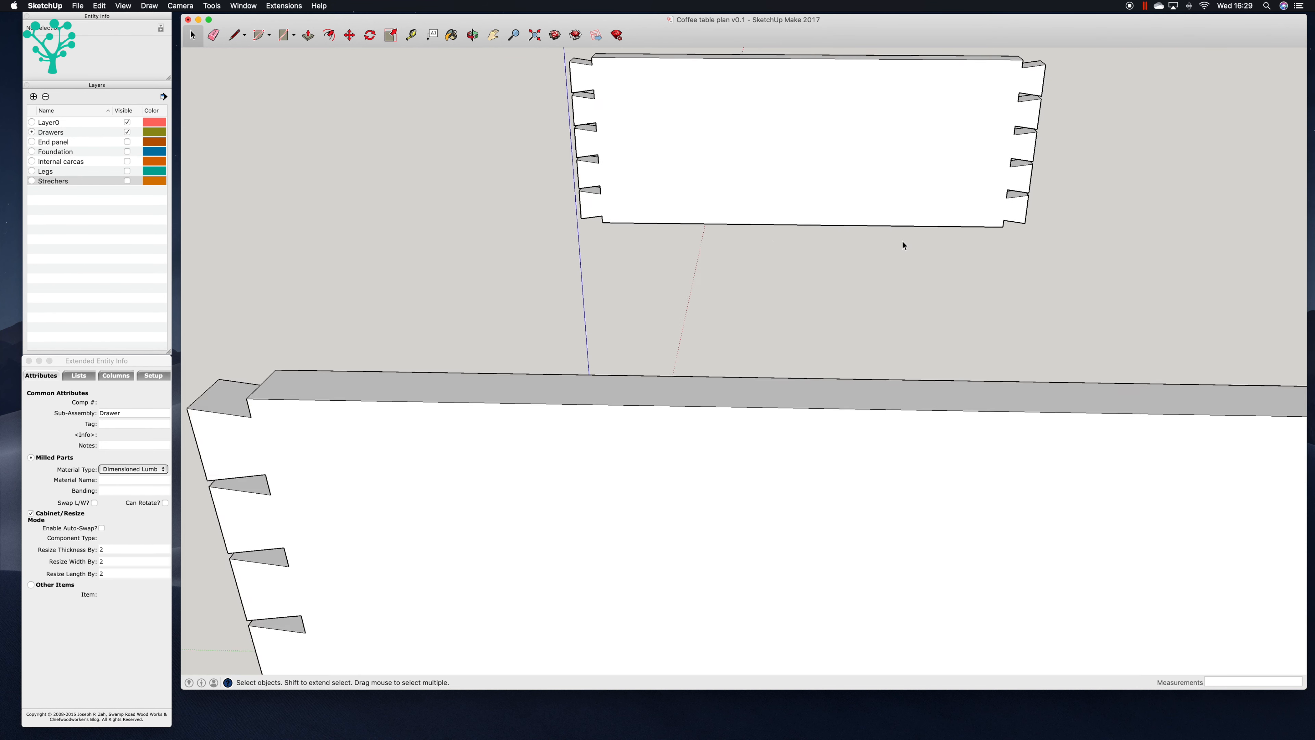
key(t)
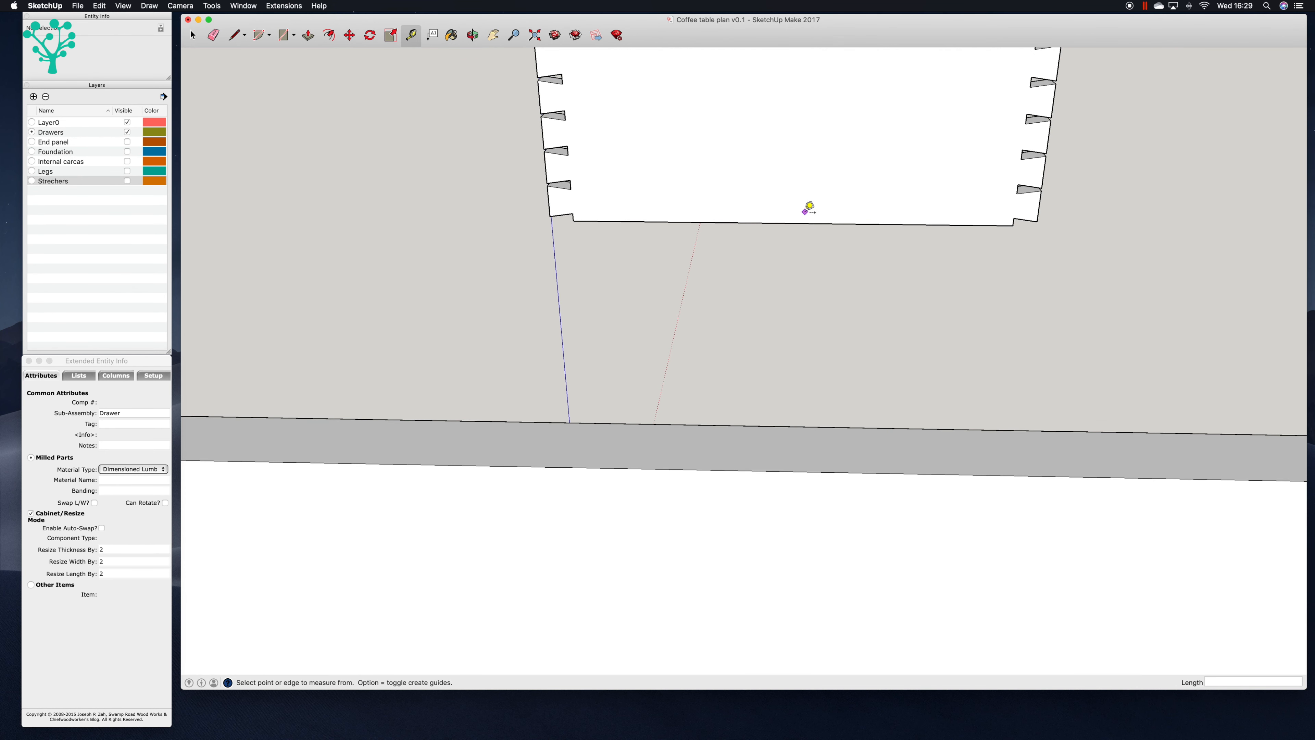
click(804, 222)
click(809, 209)
click(803, 222)
text(19)
key(Return)
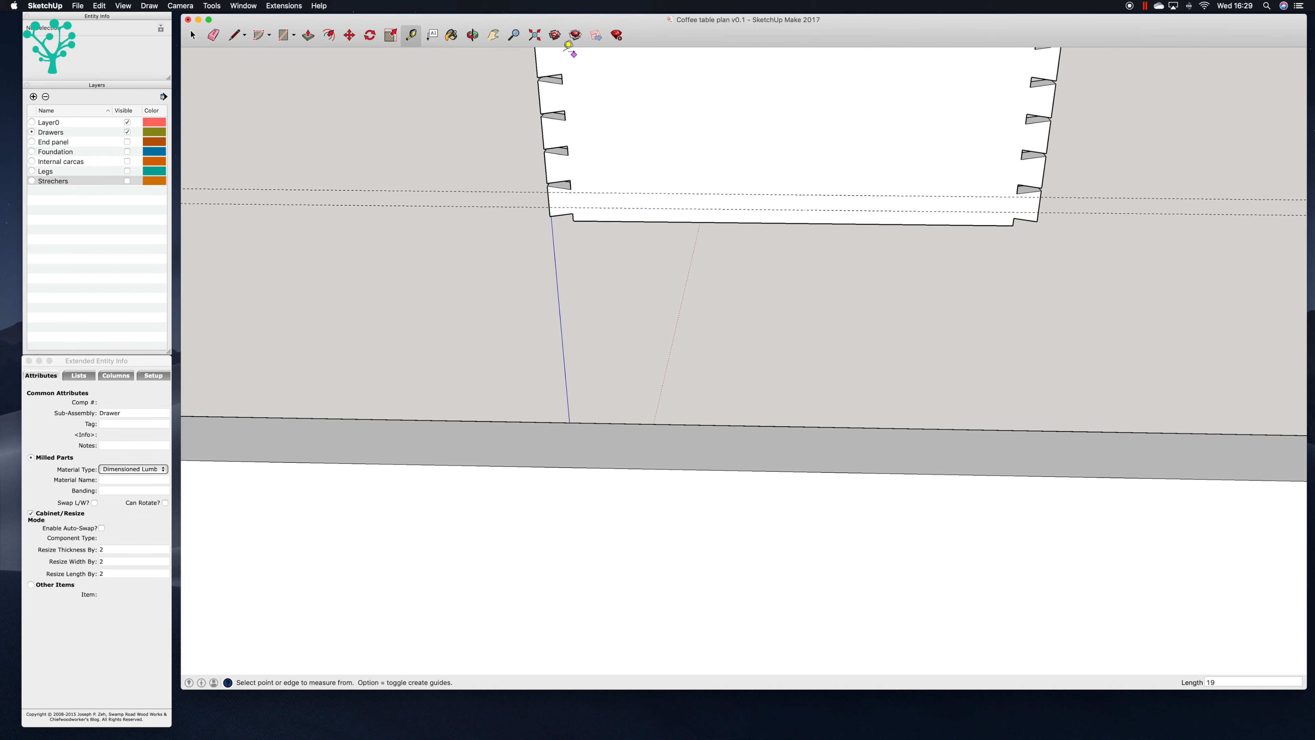
Step: Place a guide 10 mm in from the back end of the drawer side to mark where the groove stops
click(472, 35)
middle_drag(552, 140, 563, 115)
click(1156, 200)
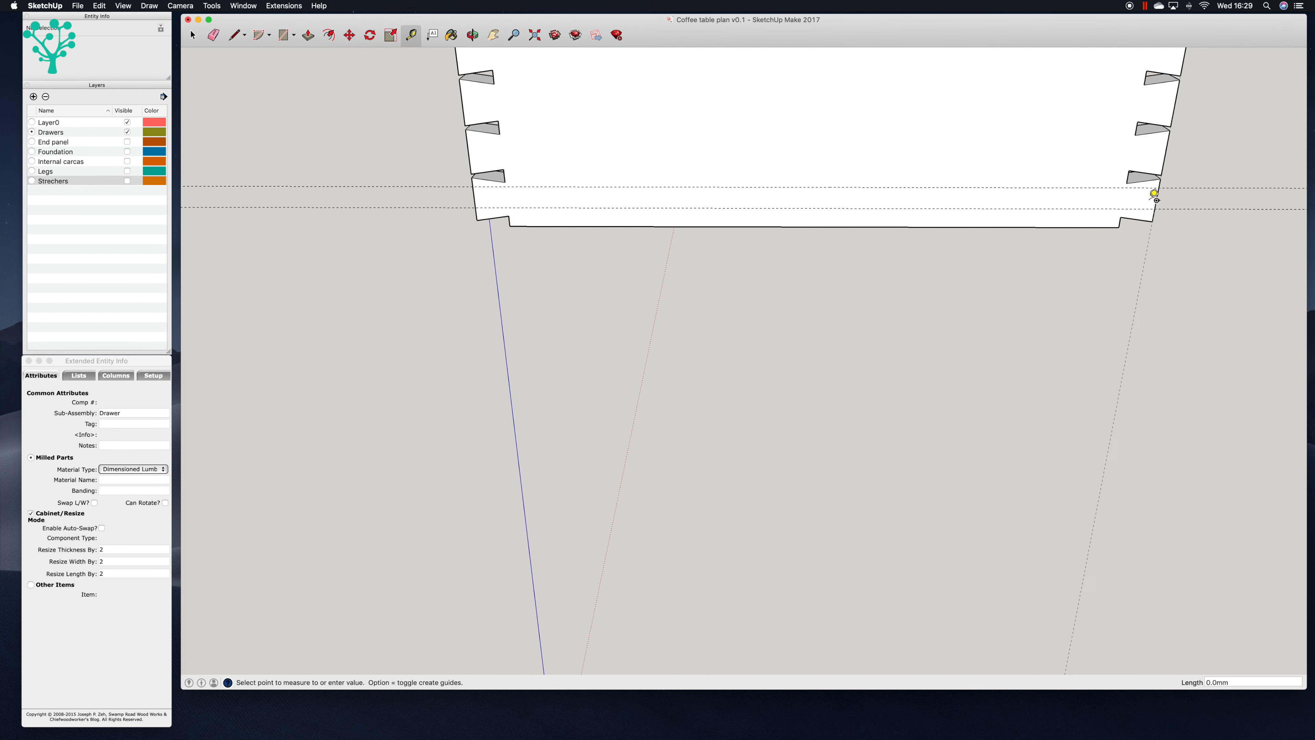
click(1157, 200)
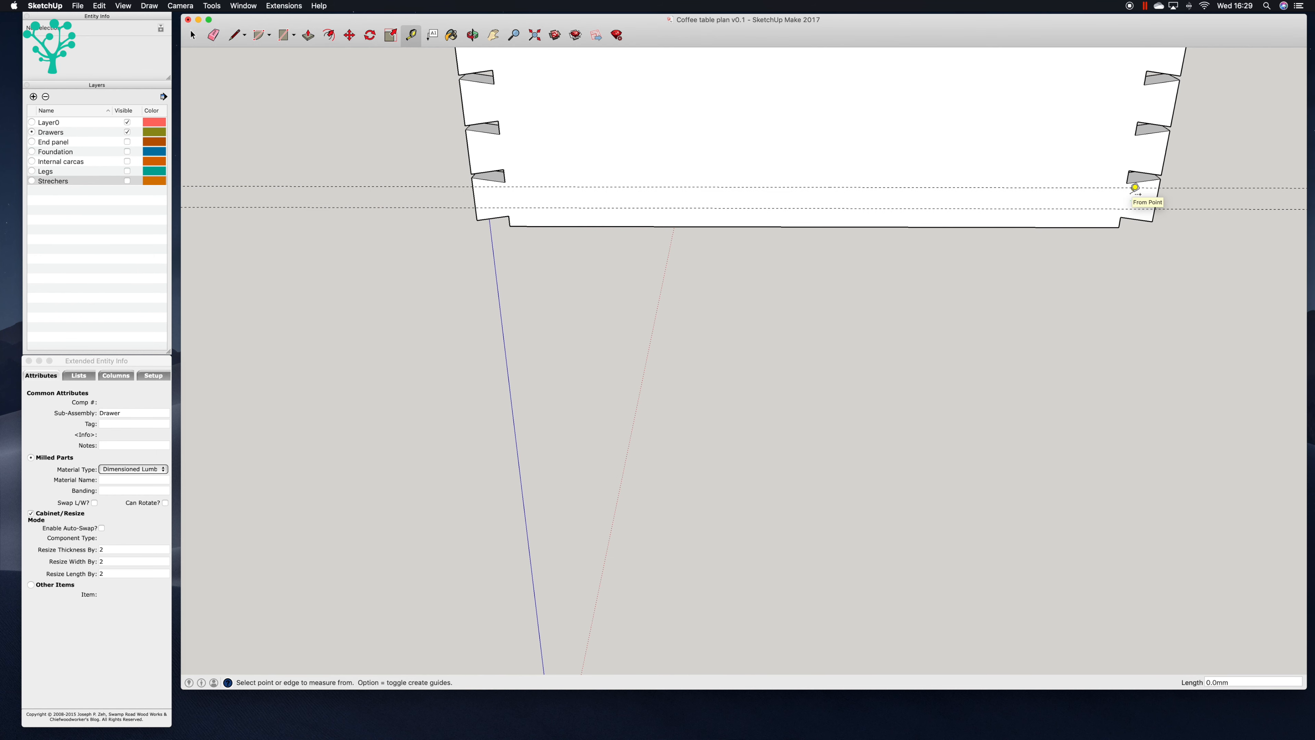
click(1157, 197)
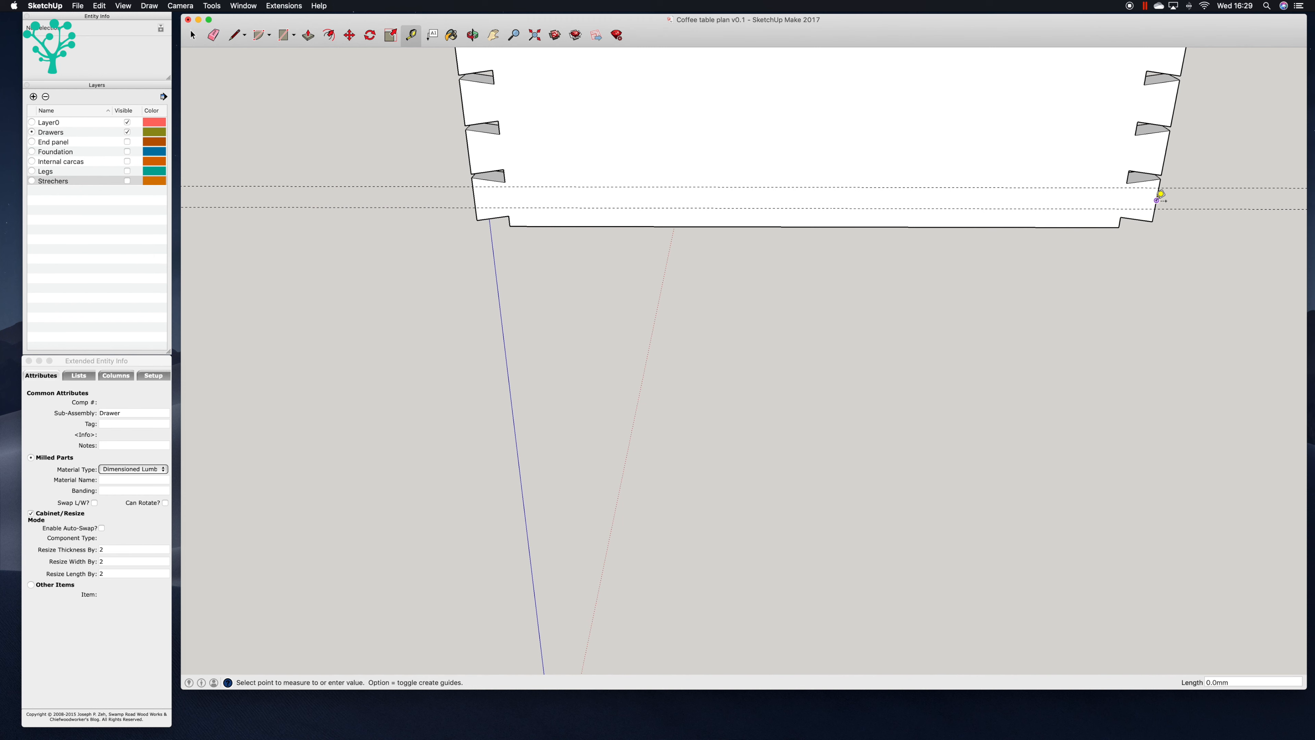
key(Return)
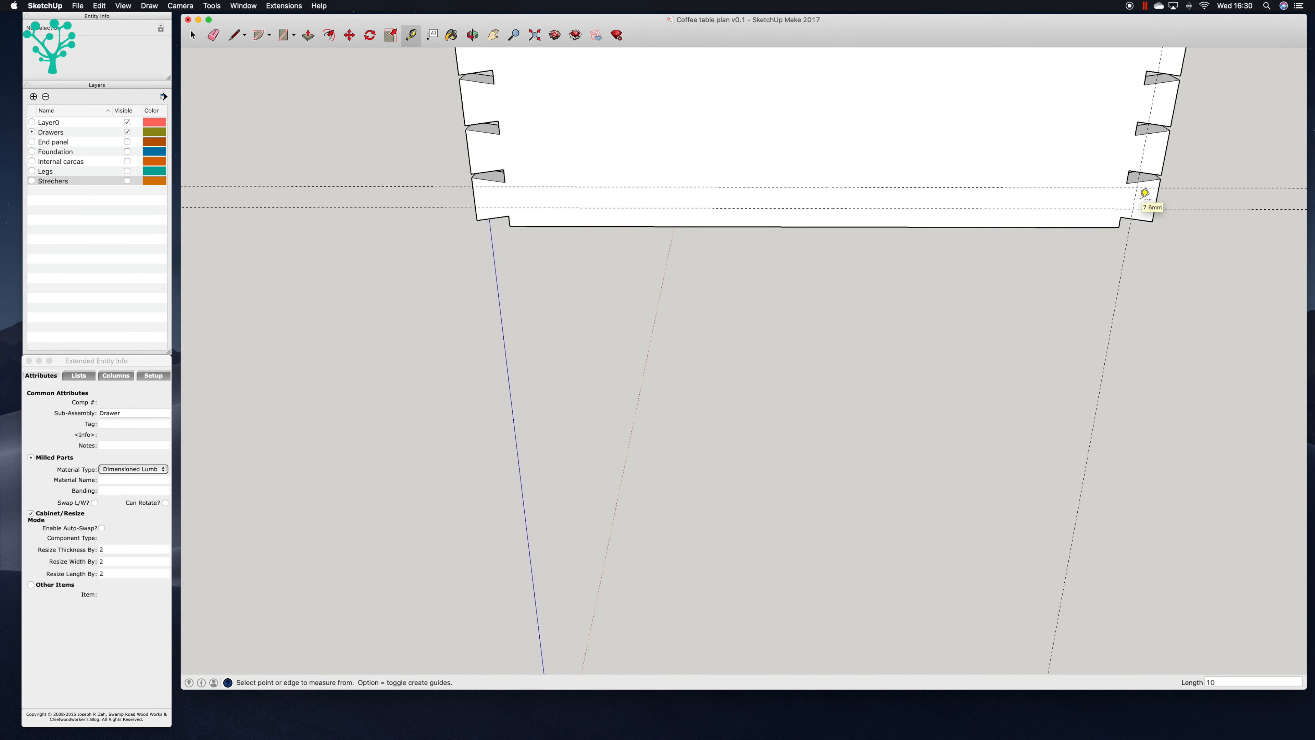
Step: Inside the drawer side component, draw a 303 × 10 mm rectangle between the guides and push it in as a stopped groove
click(192, 34)
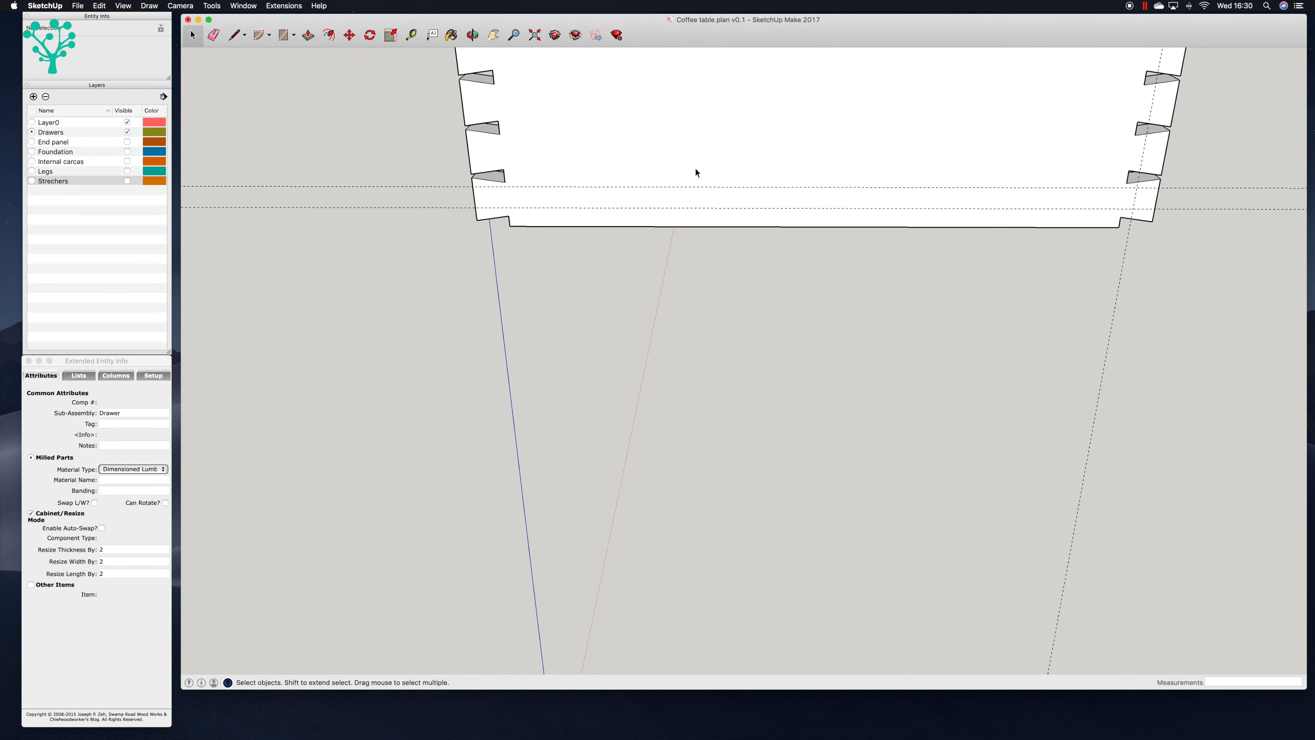
click(695, 168)
click(283, 34)
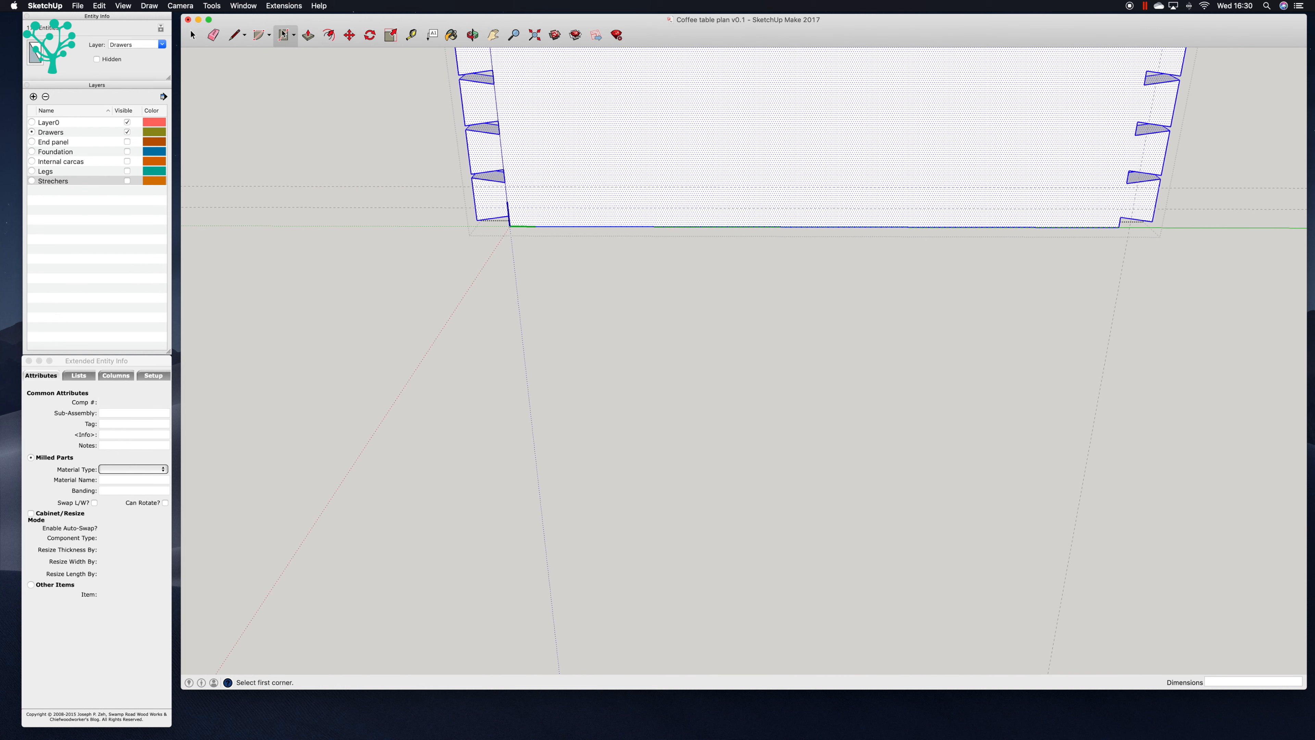
click(1134, 209)
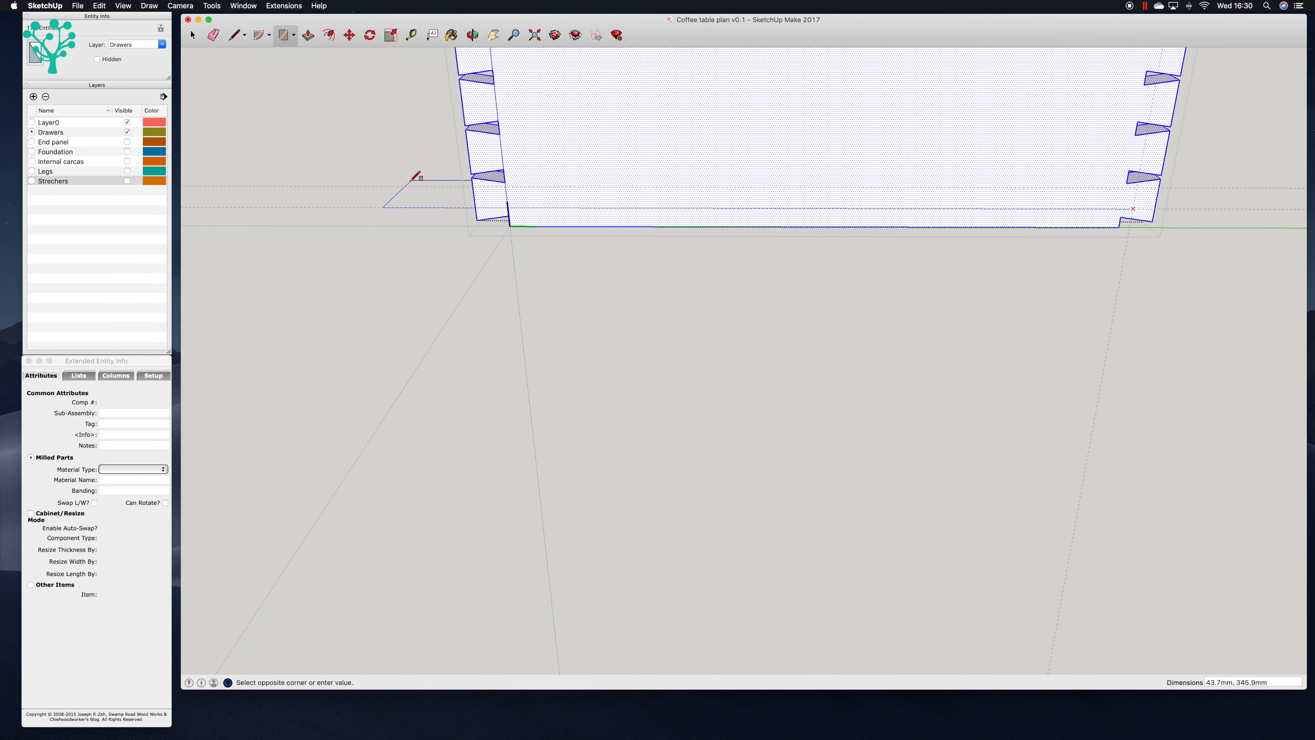
click(474, 186)
key(p)
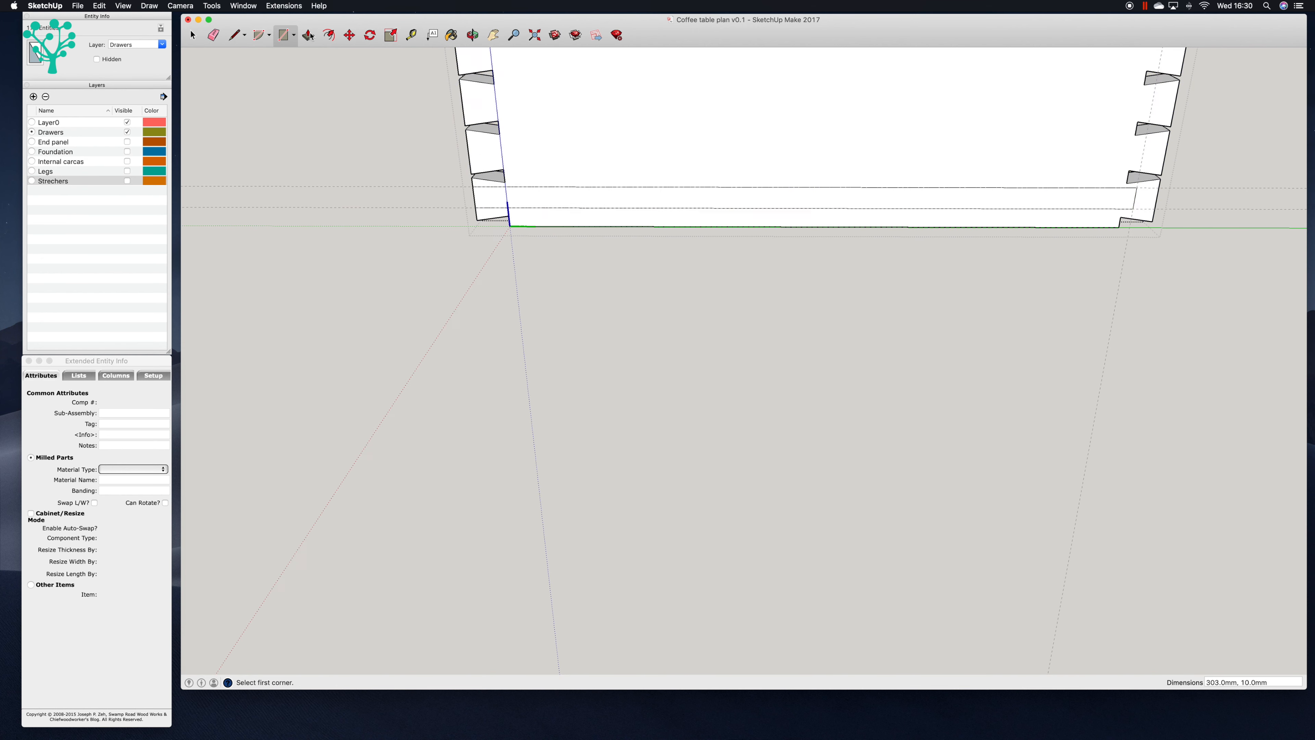
click(543, 197)
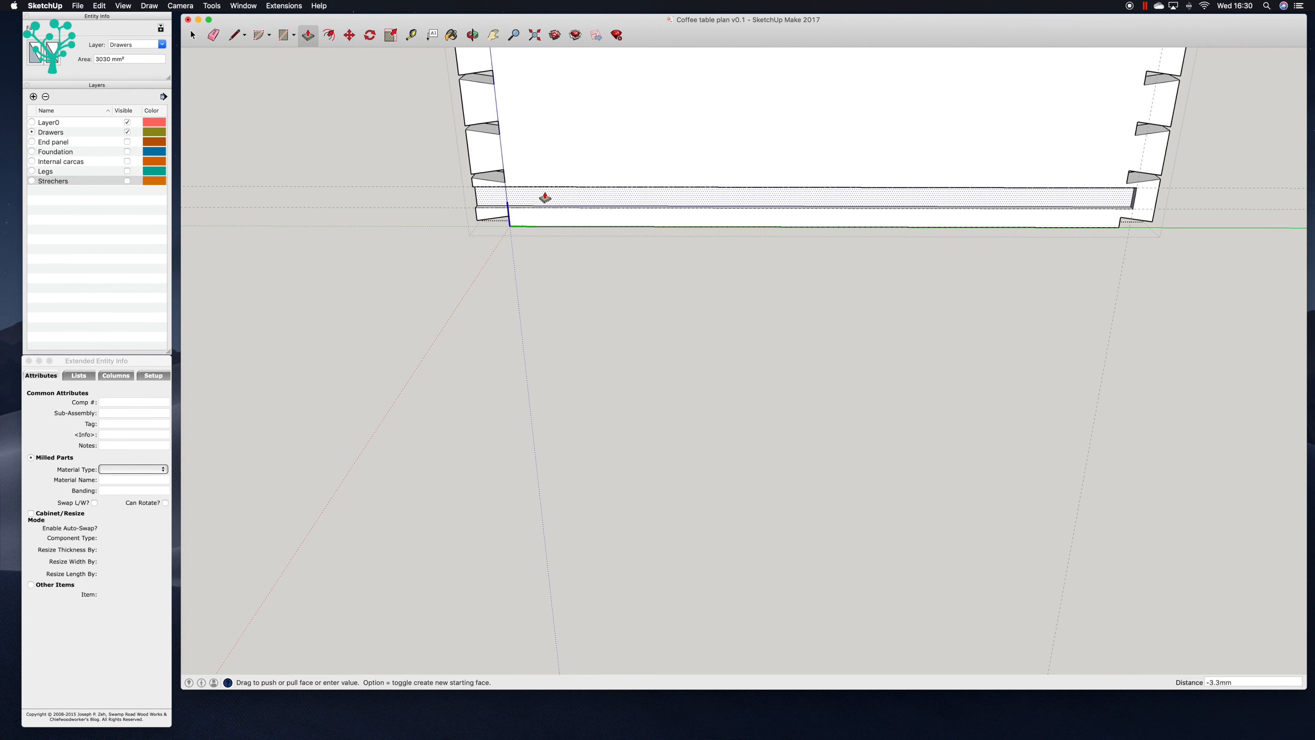
click(544, 198)
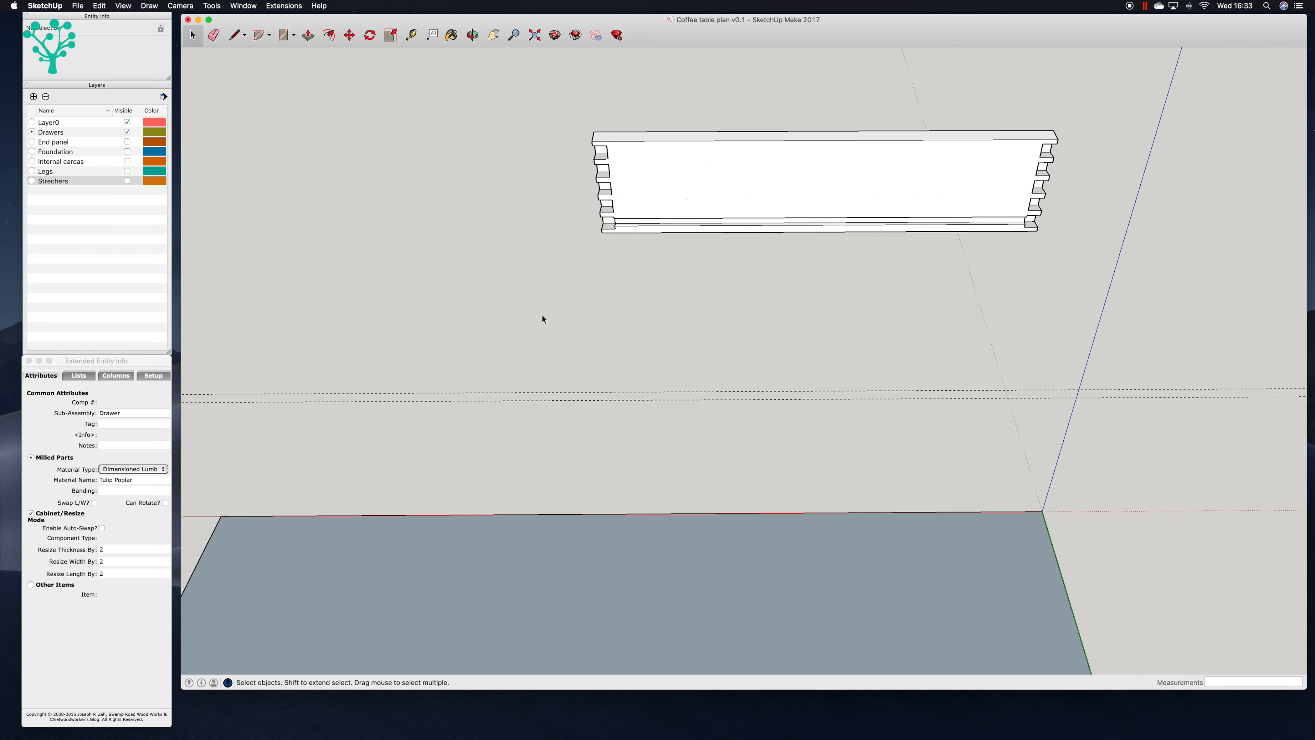
Step: Undo the last hide of the drawer parts and delete all construction guides
key(super+z)
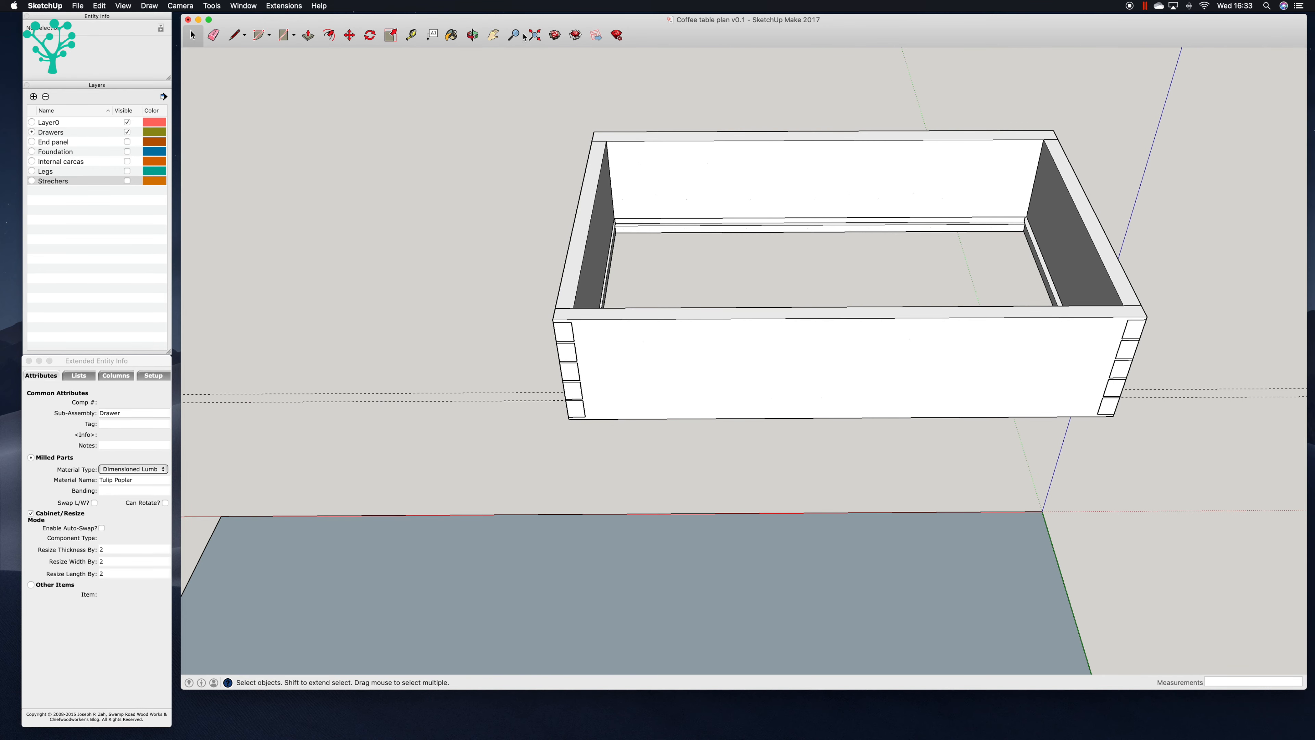
click(473, 37)
drag(776, 218, 655, 200)
click(192, 37)
click(99, 6)
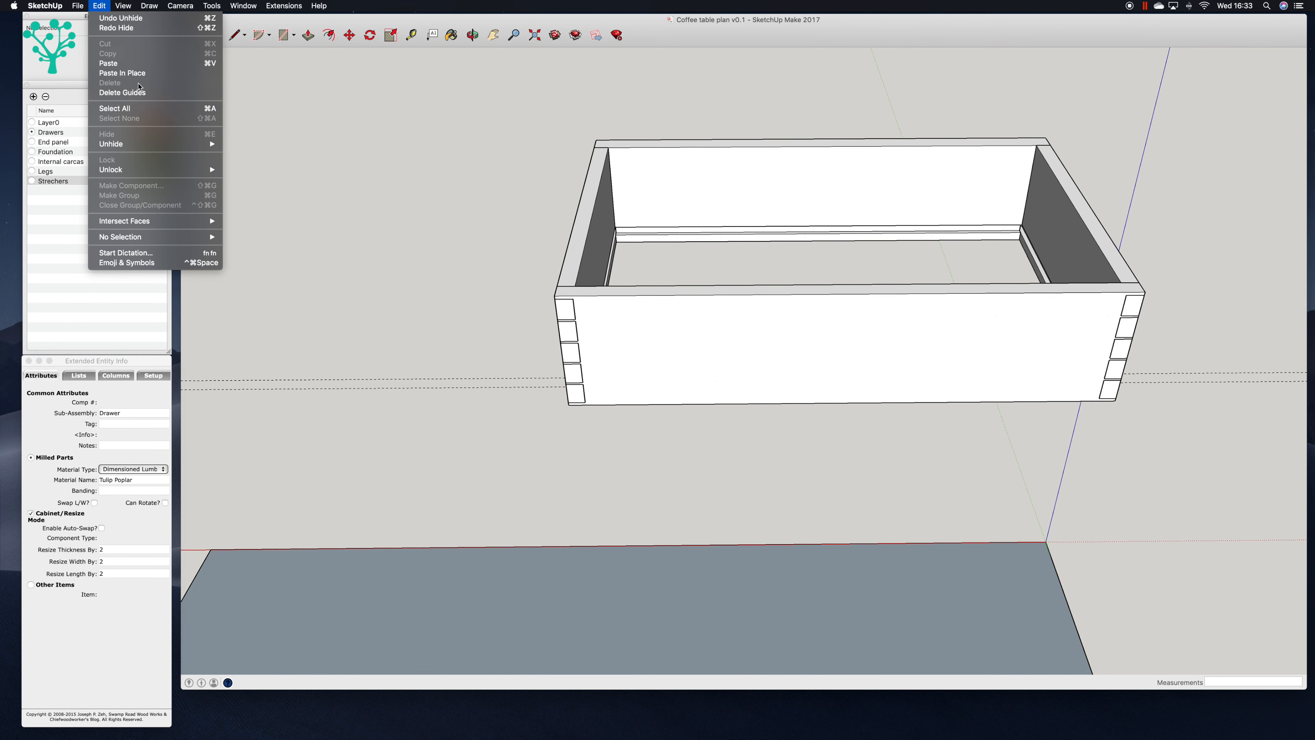
click(115, 108)
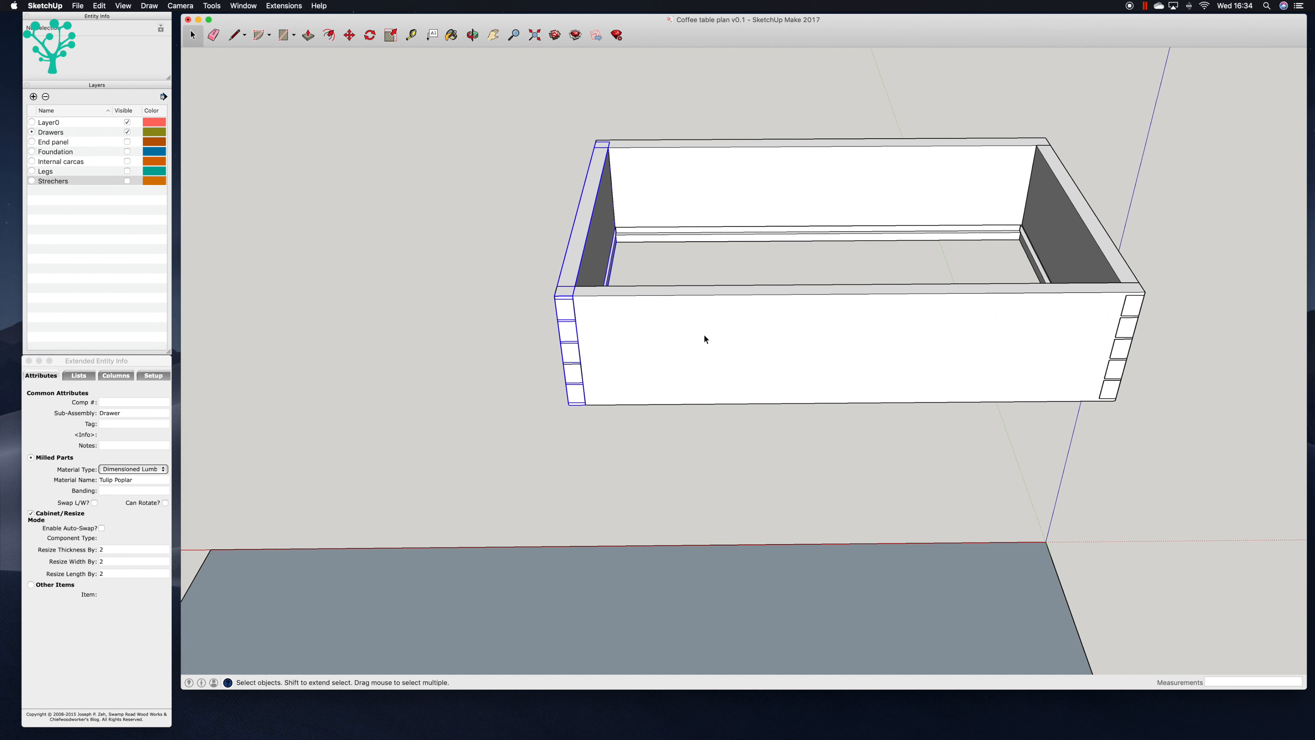
Step: Hide both drawer sides and the drawer back, leaving only the drawer front
shift+click(1083, 229)
right_click(1087, 214)
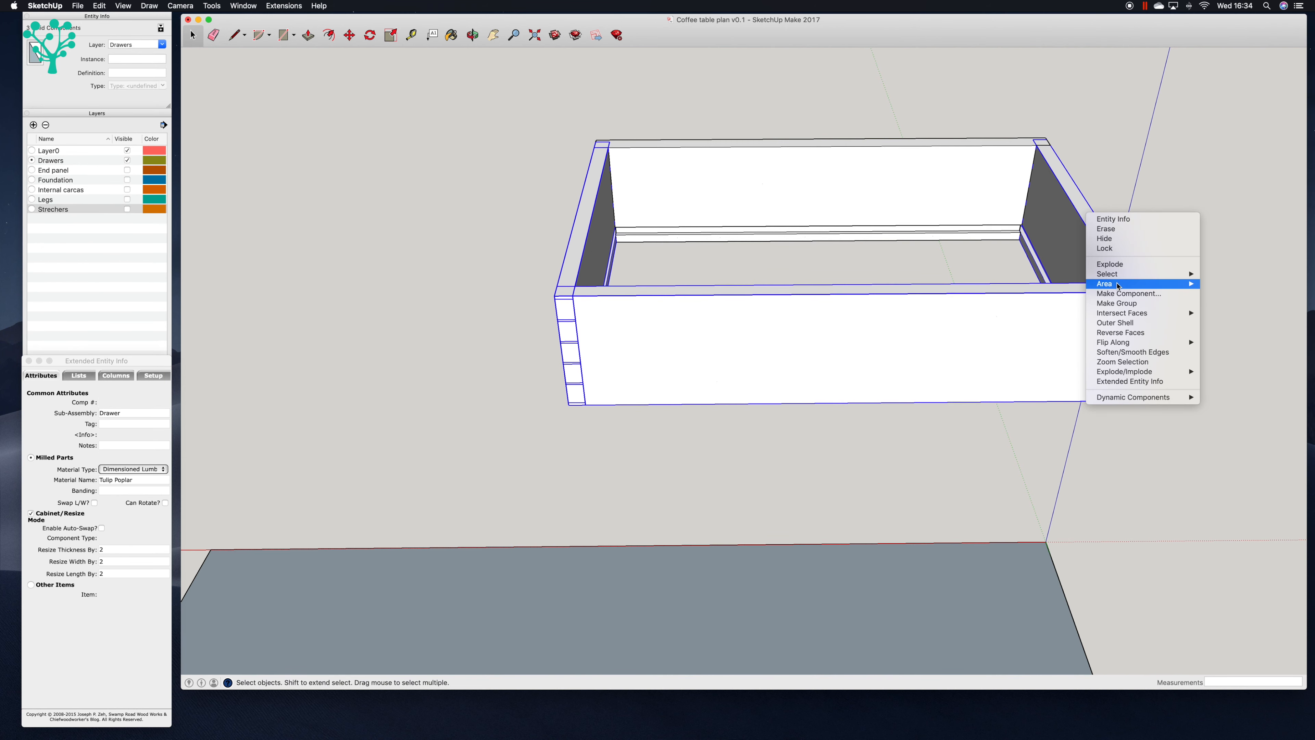
click(1112, 243)
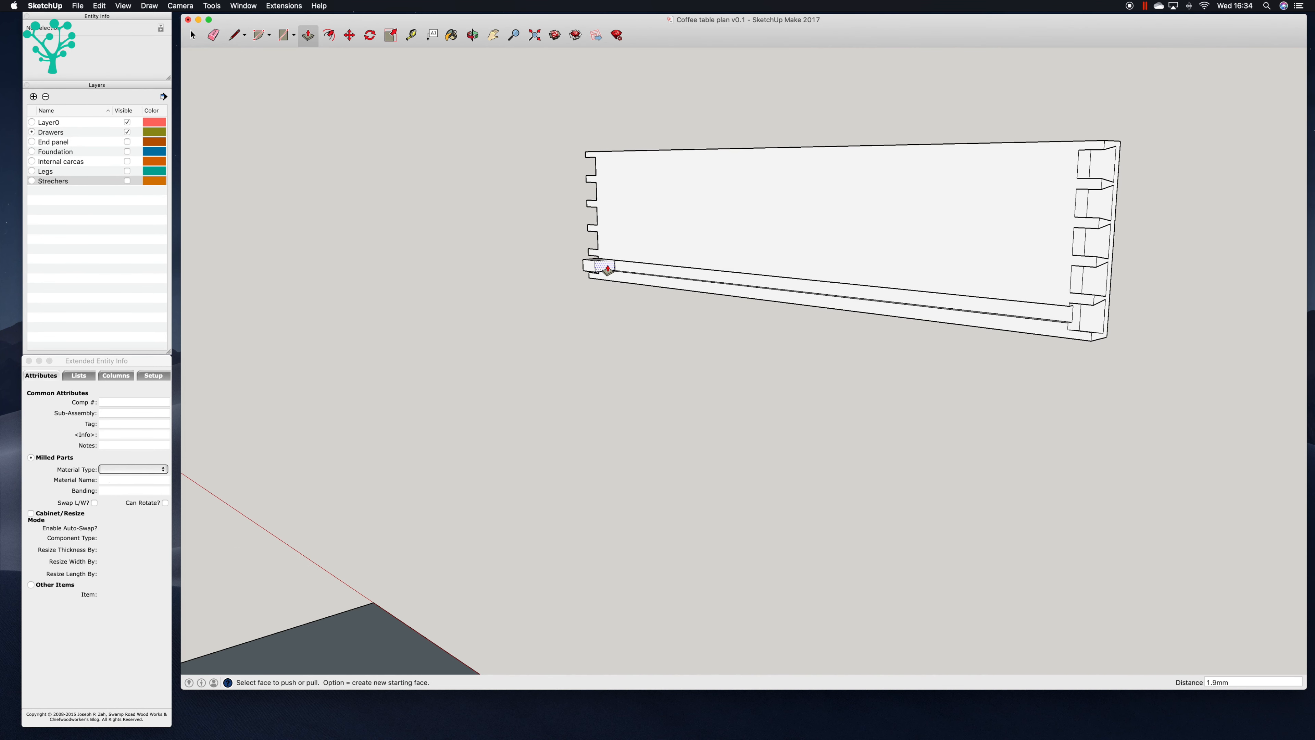
Step: Pull a drawer-bottom strip out of the drawer front's groove and extend its end by 5 mm
click(608, 268)
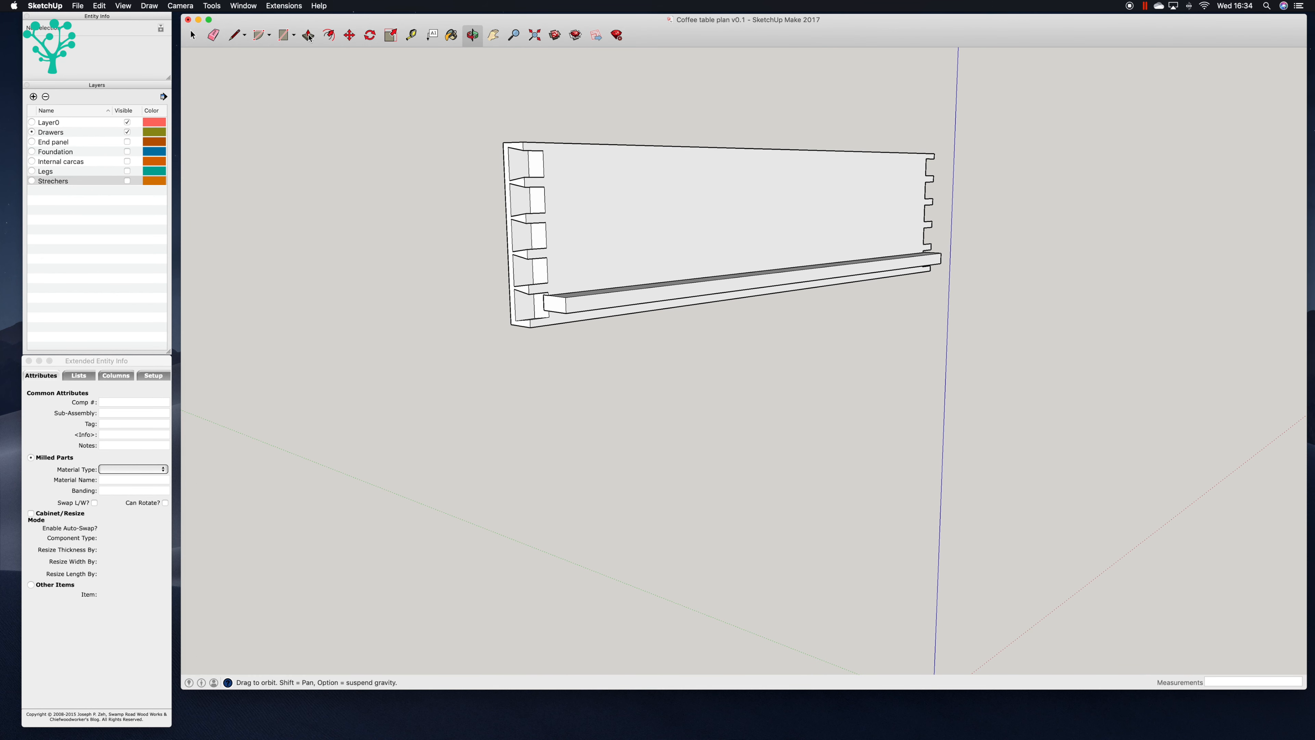
click(309, 36)
click(552, 303)
text(5)
key(Return)
Step: Select the whole drawer-bottom strip and make it a separate component
key(space)
triple_click(619, 292)
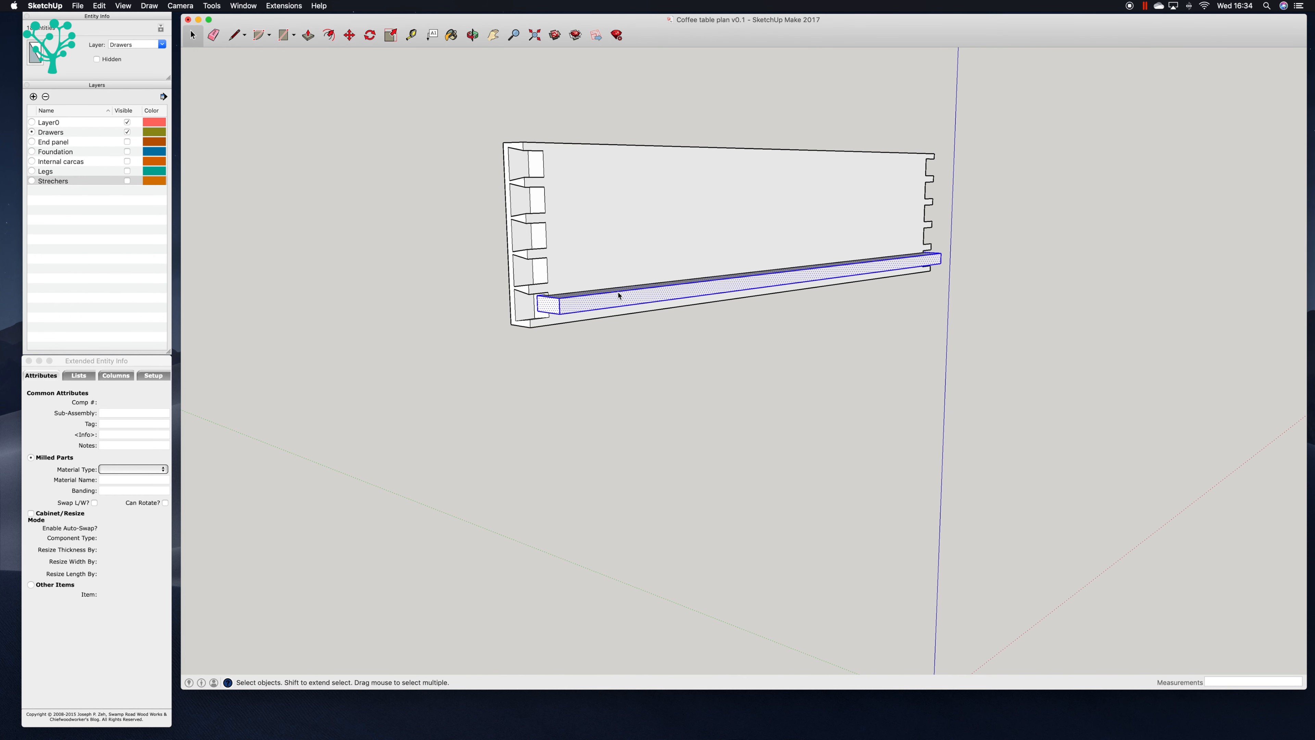
right_click(619, 295)
click(647, 362)
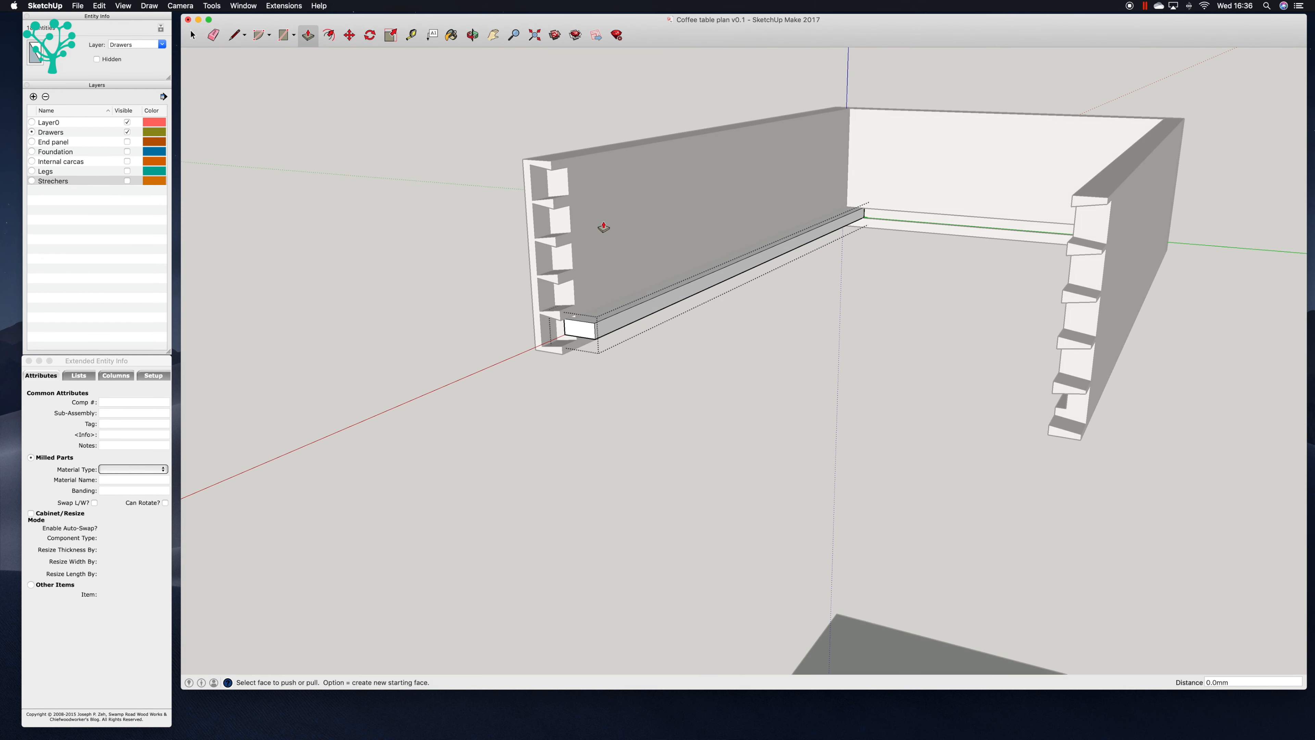
Step: Pull the drawer bottom about 270.9 mm across to the drawer back, close its component and unhide all drawer parts
click(634, 314)
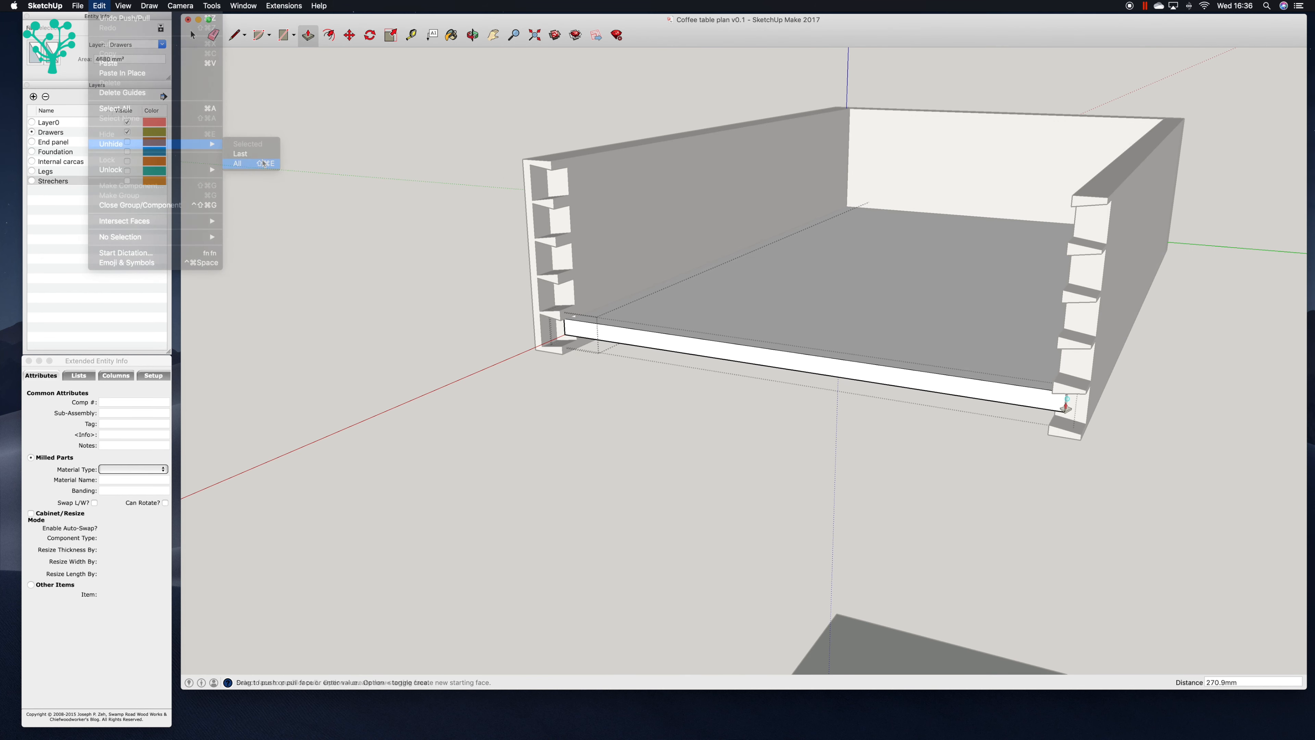
click(264, 163)
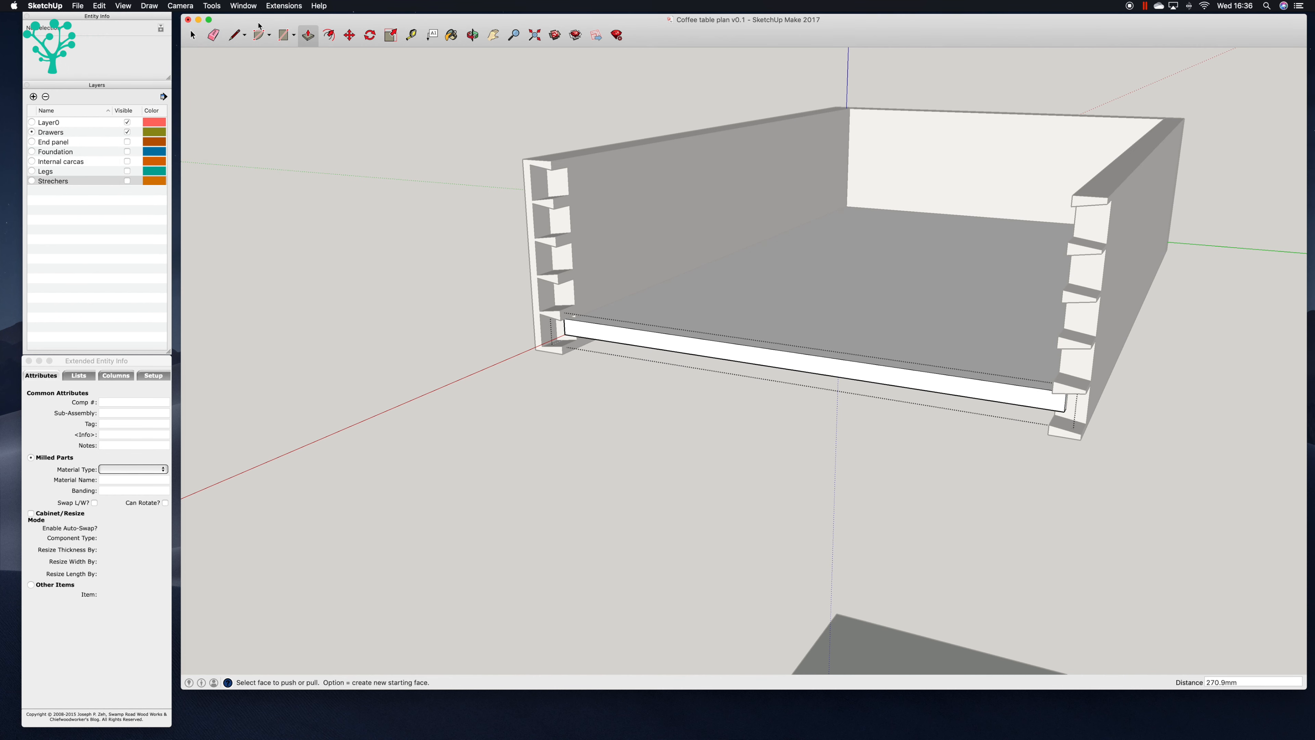
click(195, 35)
click(293, 109)
click(109, 6)
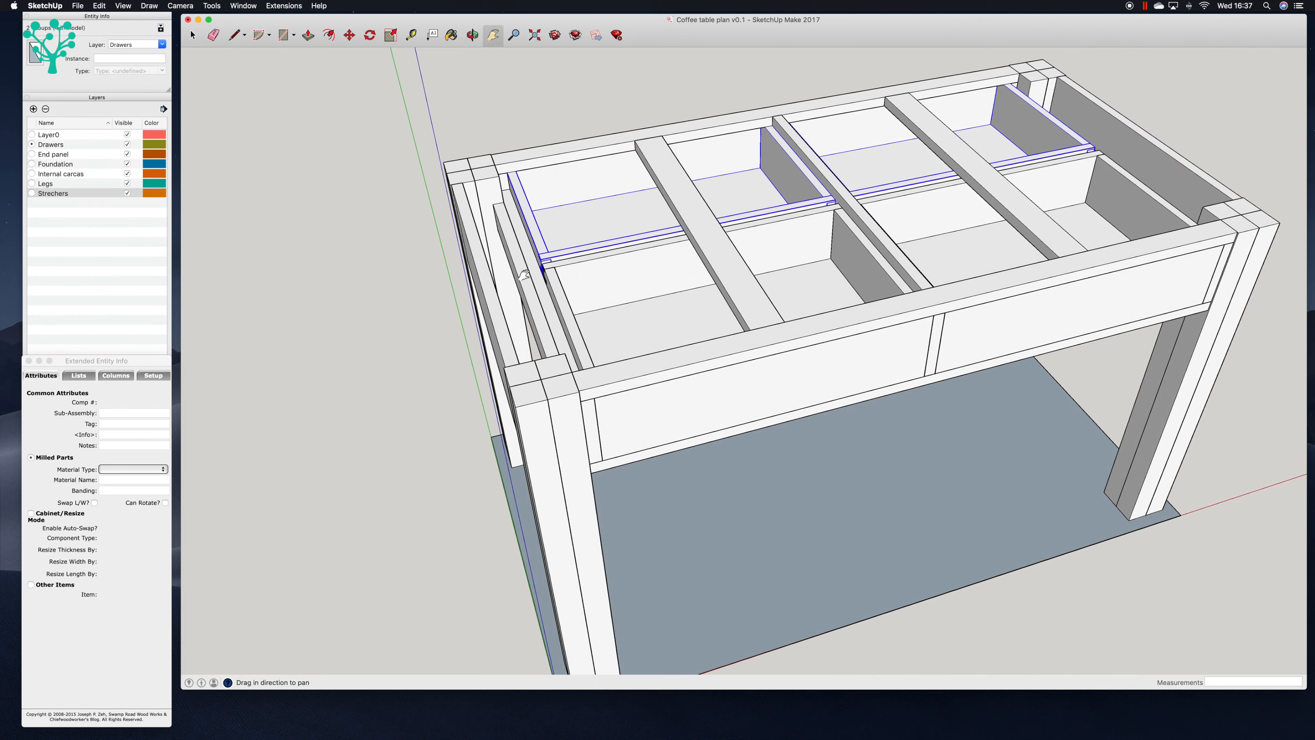
Step: Add a new layer named Top for the tabletop parts
click(473, 39)
drag(526, 152, 354, 67)
drag(819, 329, 720, 410)
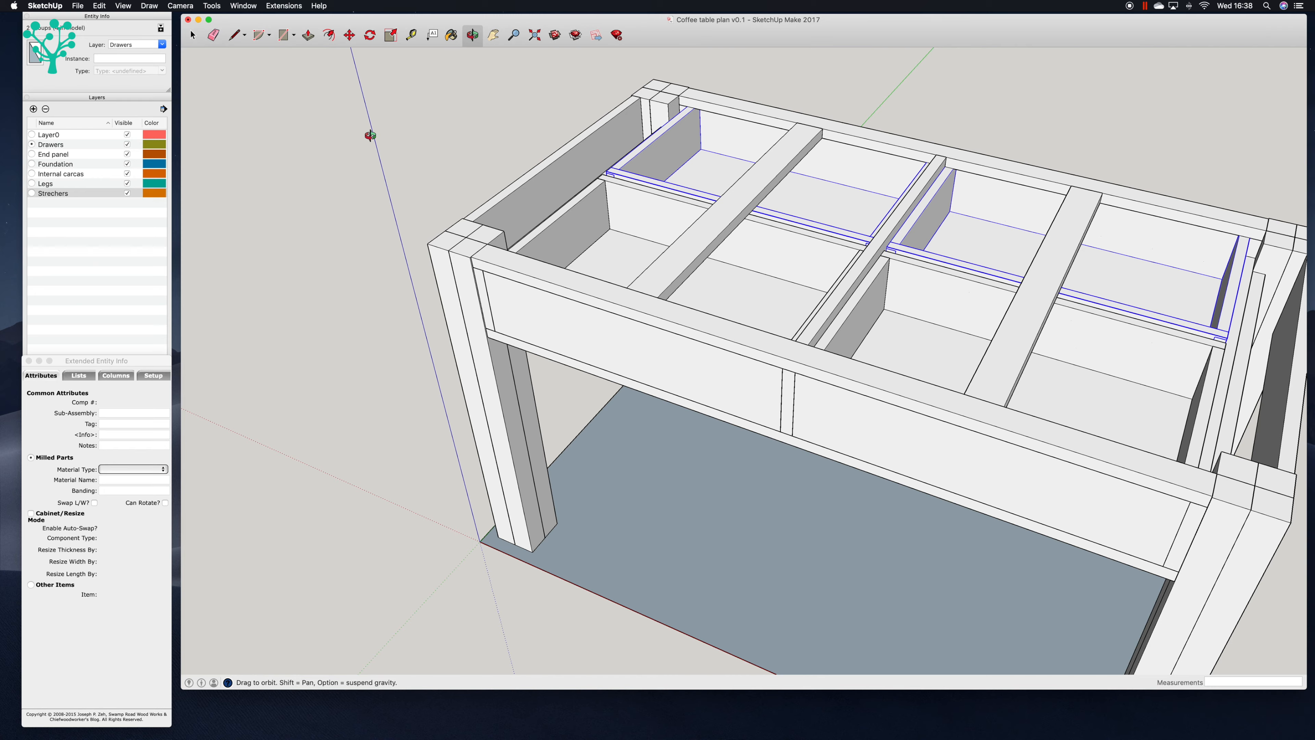
scroll(369, 135, down, 5)
scroll(369, 135, up, 6)
scroll(369, 137, down, 2)
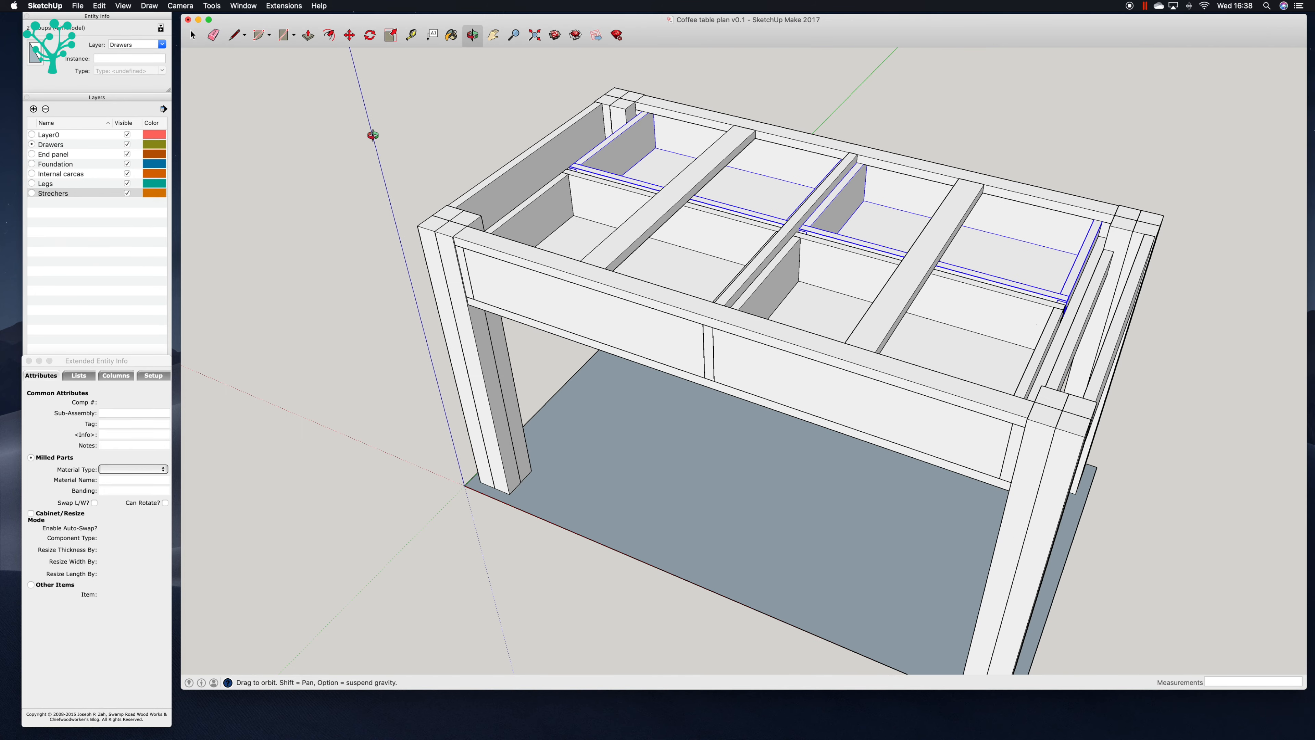
click(34, 110)
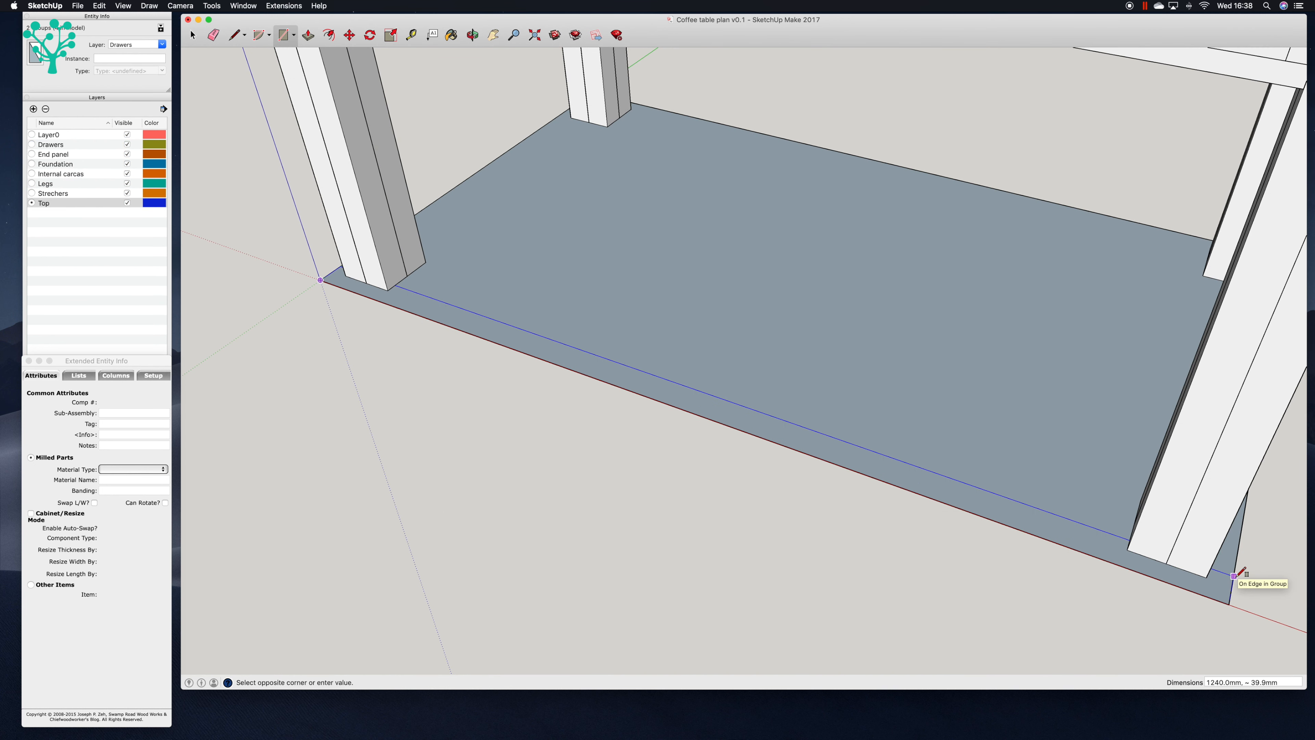
Step: Draw a 1240 by 70 mm rectangle along the foundation's front edge and pull it up into the first tabletop slat
text(1240,7)
key(Return)
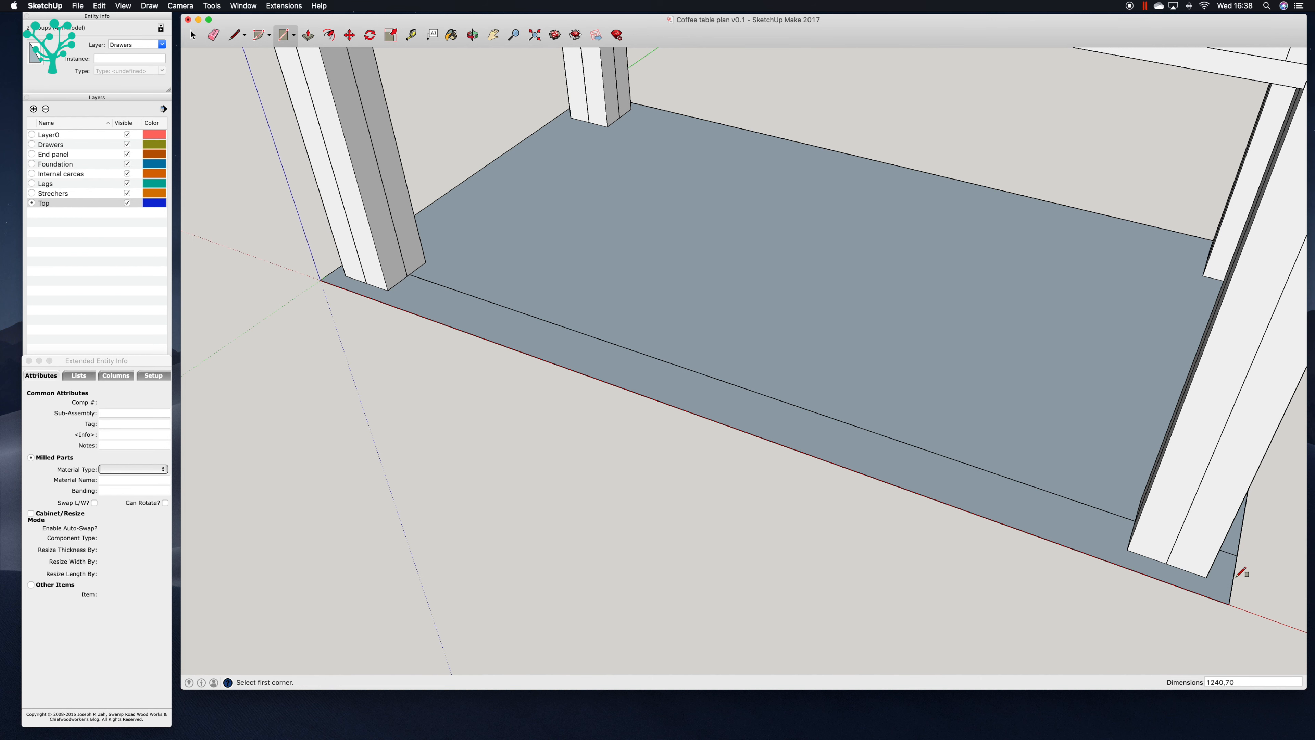
click(309, 34)
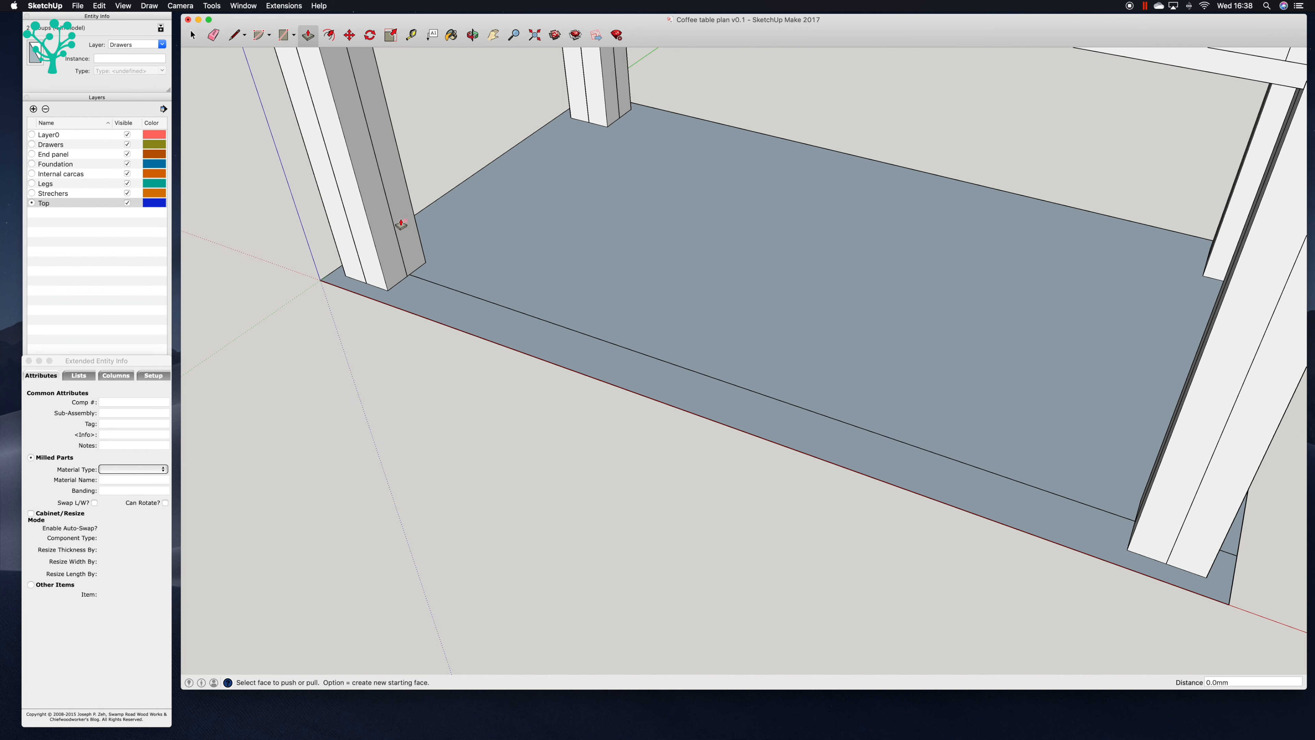
click(417, 293)
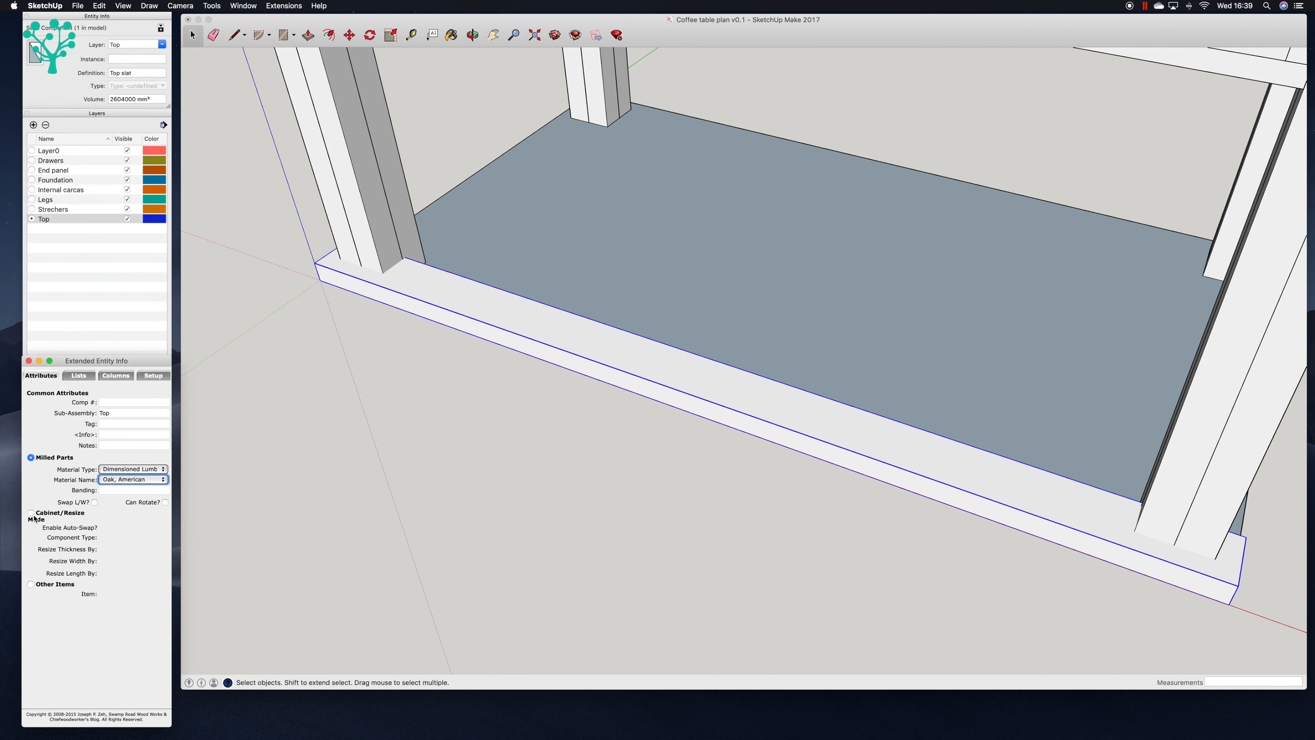
Step: Enable cabinet/resize mode for the top slat and set its thickness, width and length resize values to 2
click(31, 512)
click(118, 549)
text(2)
click(121, 561)
text(2)
click(122, 572)
text(2)
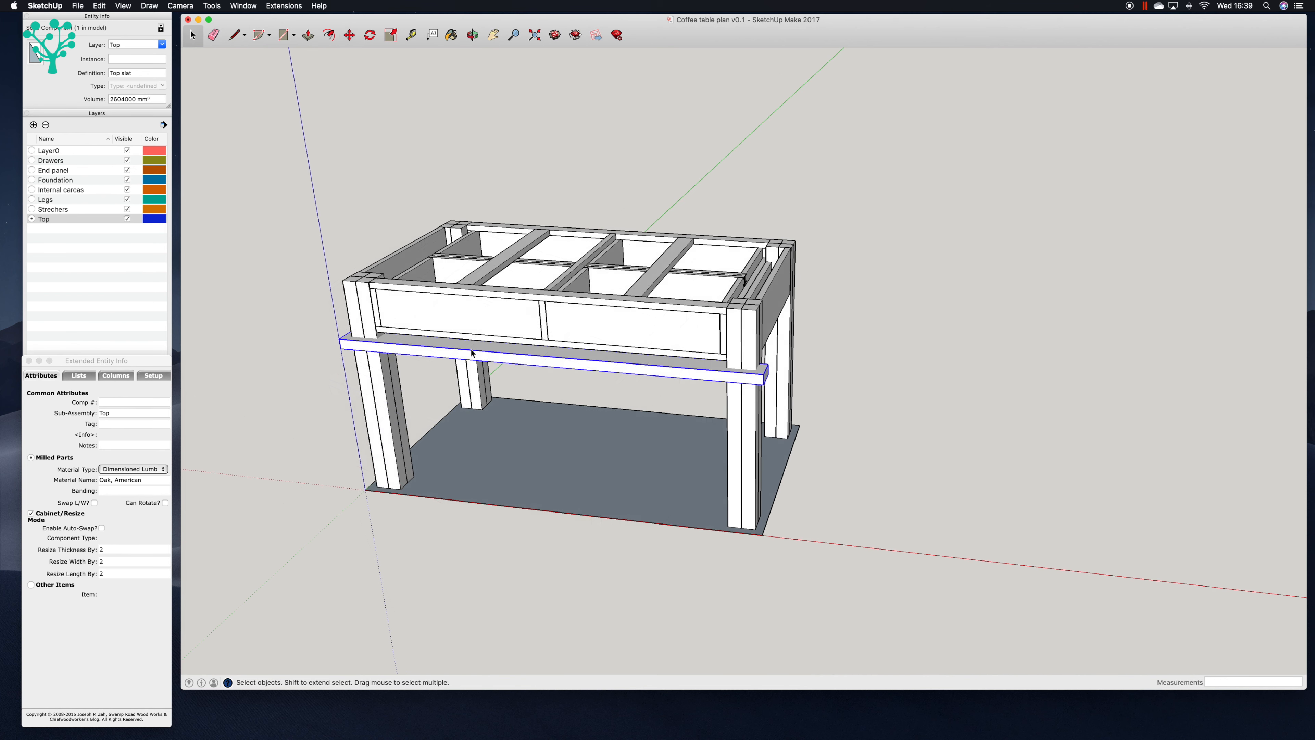
Step: Hide the Top layer and measure the front leg's height from its upper edge to its foot
click(127, 218)
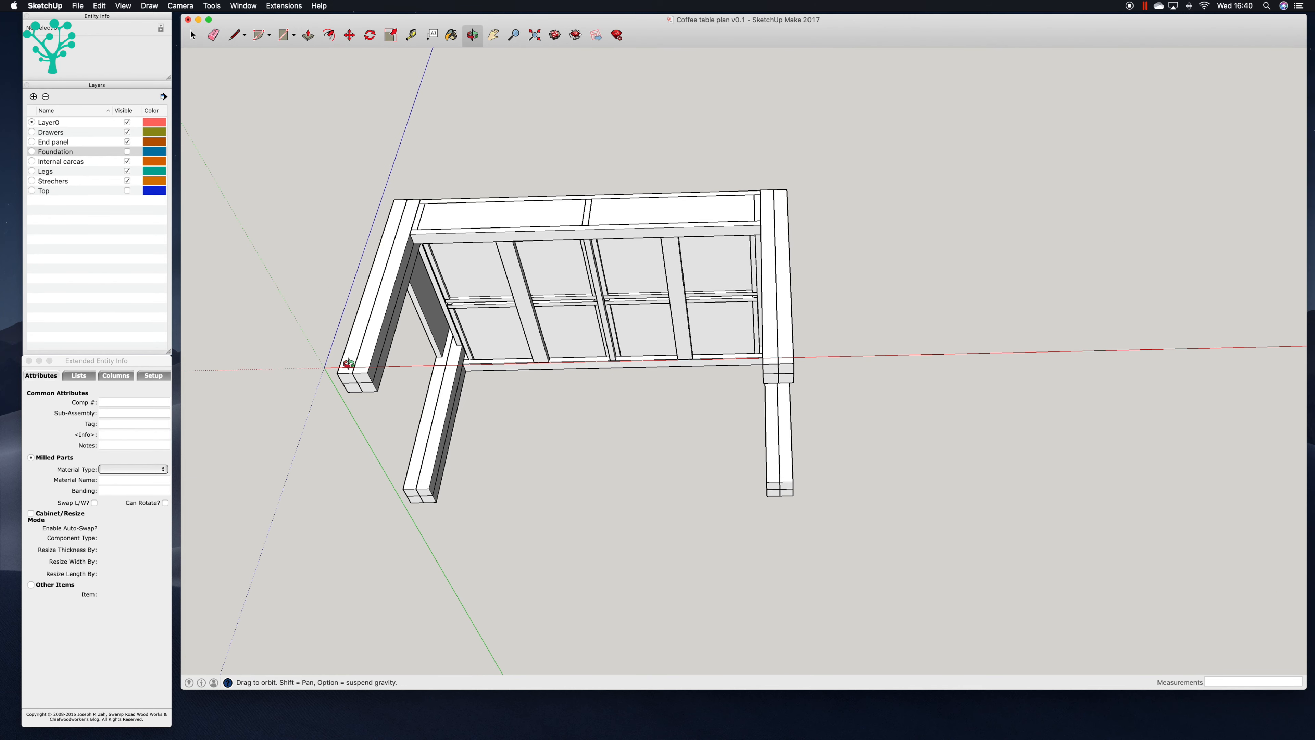
scroll(348, 363, up, 3)
drag(348, 363, 365, 47)
click(410, 36)
click(420, 133)
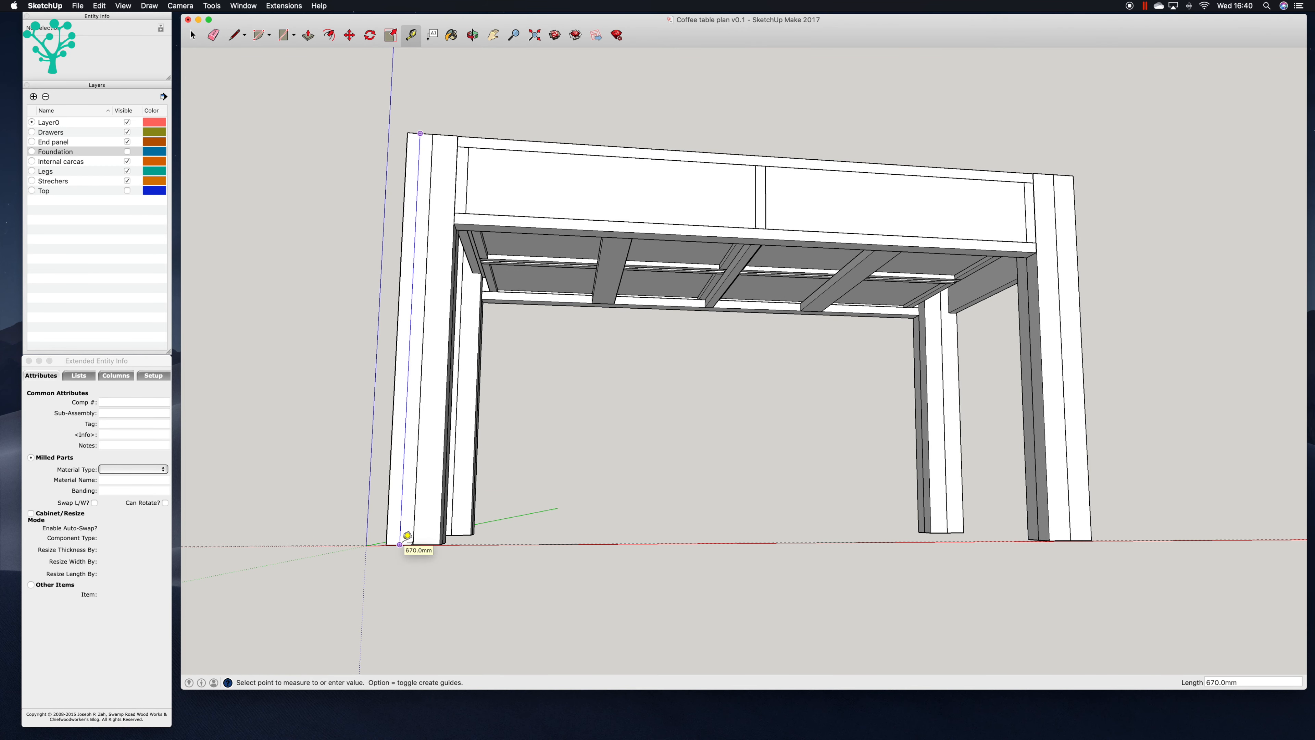
click(407, 535)
Step: Open the front leg's sub-component for editing and push its bottom face up 200 mm to shorten the legs
key(o)
drag(393, 247, 328, 155)
click(193, 35)
double_click(389, 399)
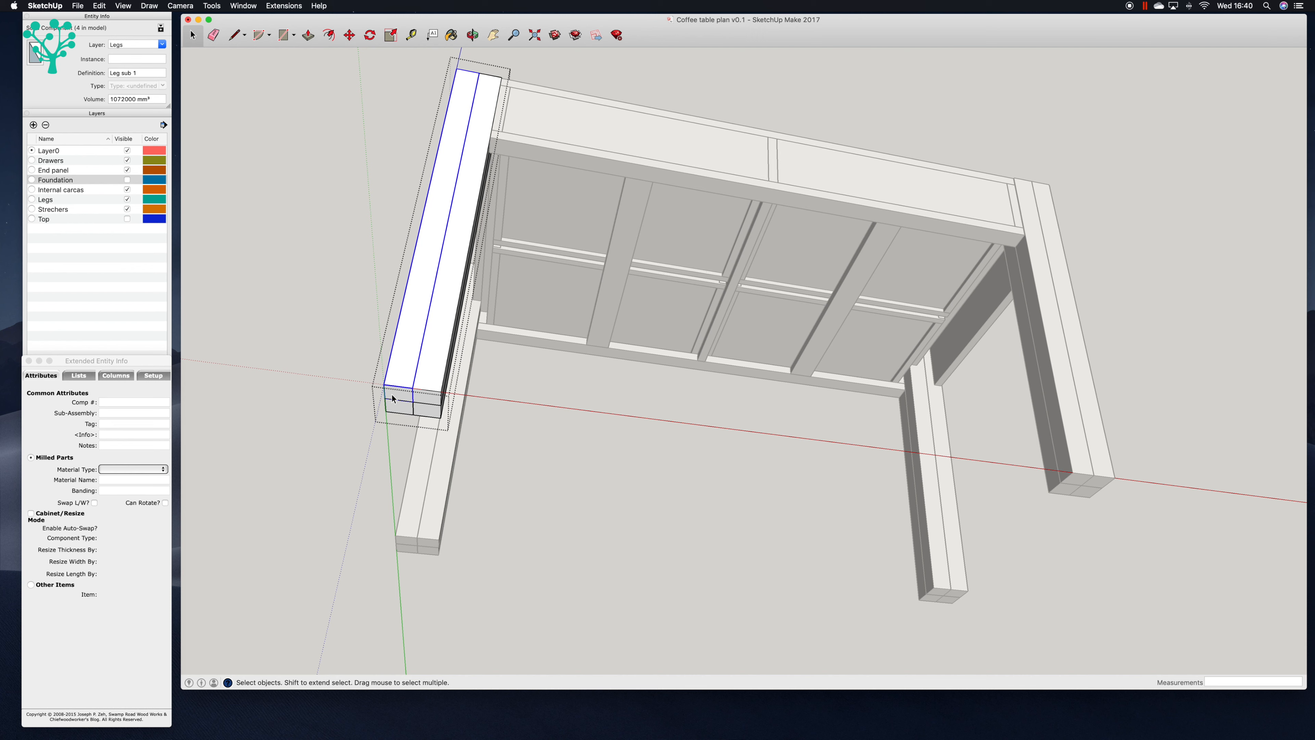
triple_click(406, 354)
click(308, 35)
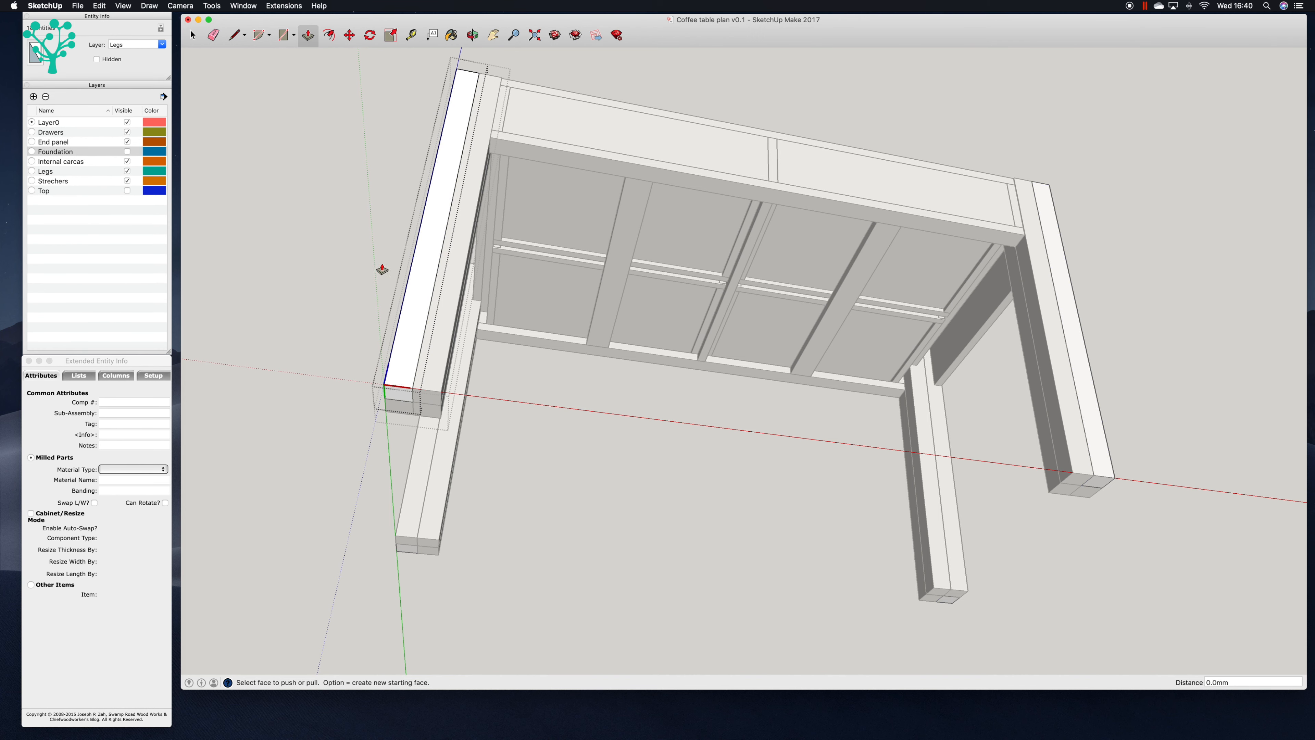
click(396, 391)
text(200)
key(Return)
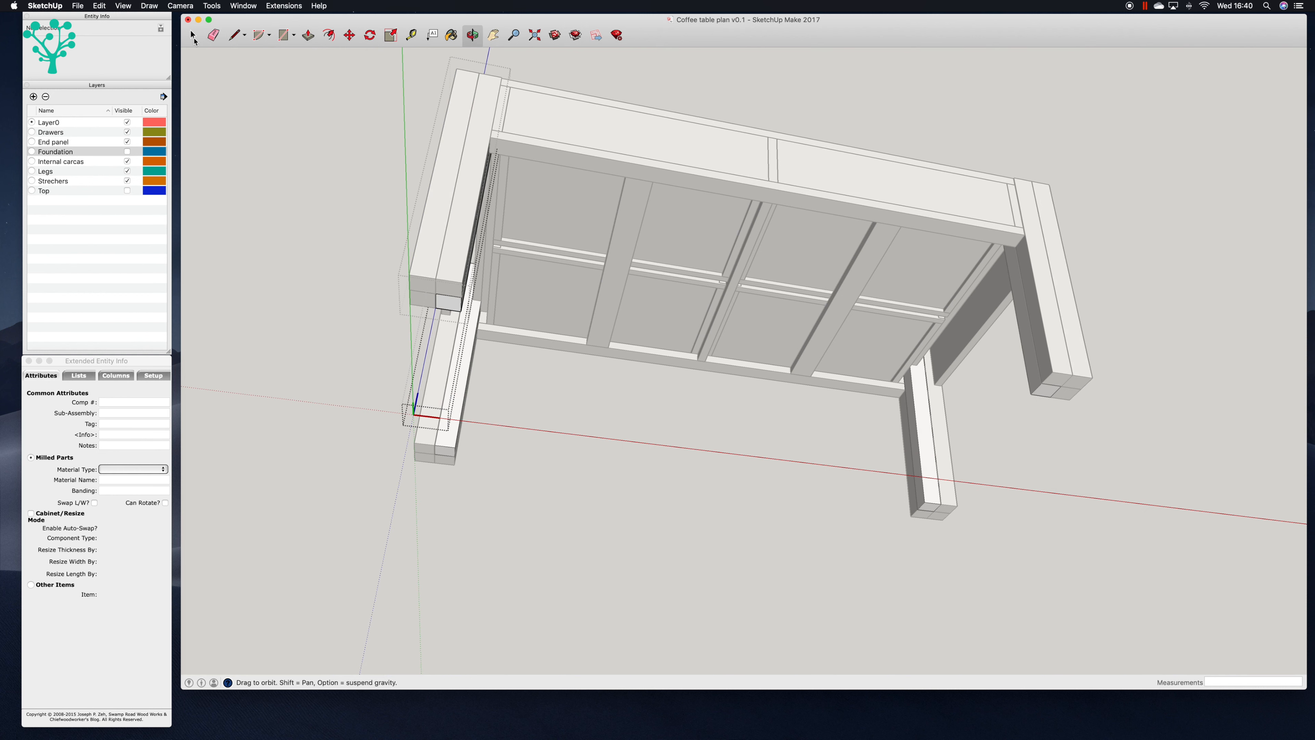
Step: Close the leg component and select the whole table frame to move it down 200 mm
click(193, 35)
key(o)
drag(423, 74, 237, 83)
click(193, 35)
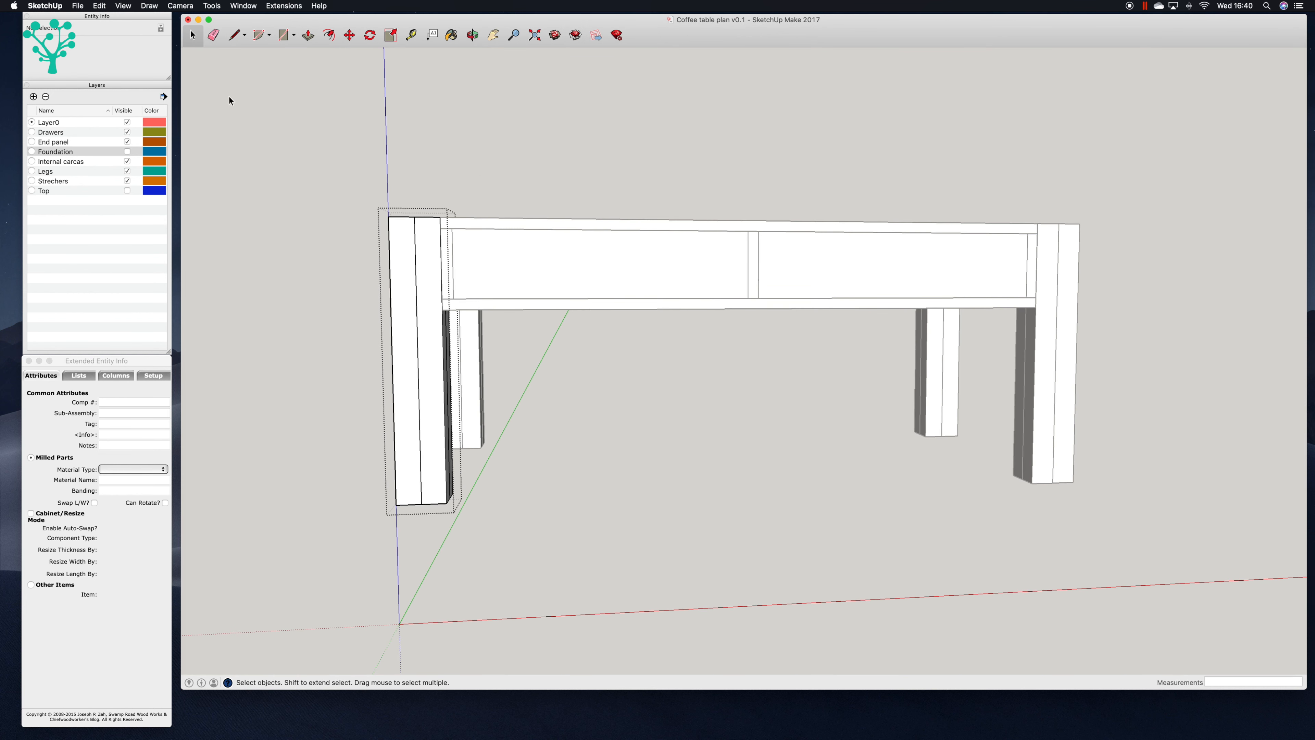
click(259, 122)
drag(419, 189, 1174, 558)
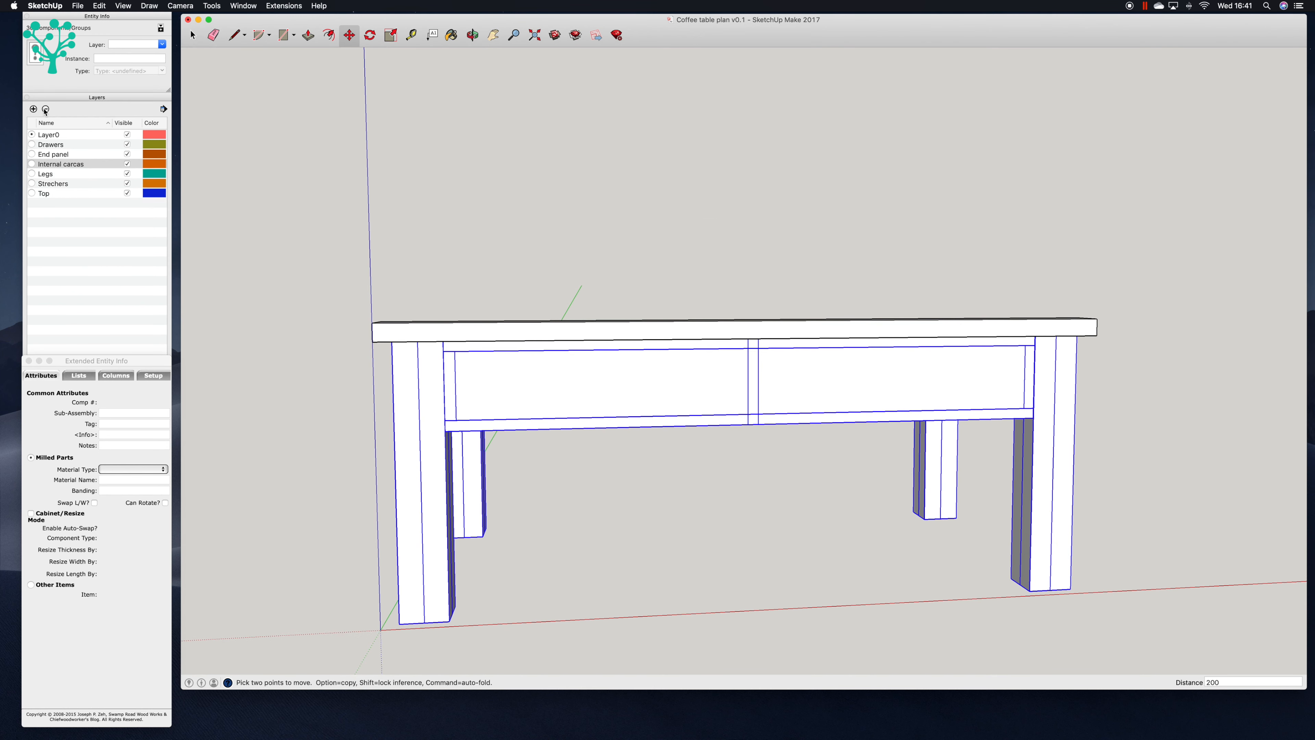
Step: Copy the top slat side by side at 70 mm spacing until ten slats cover the table, and clear the selection
click(473, 34)
drag(1061, 394, 722, 488)
drag(1103, 476, 916, 500)
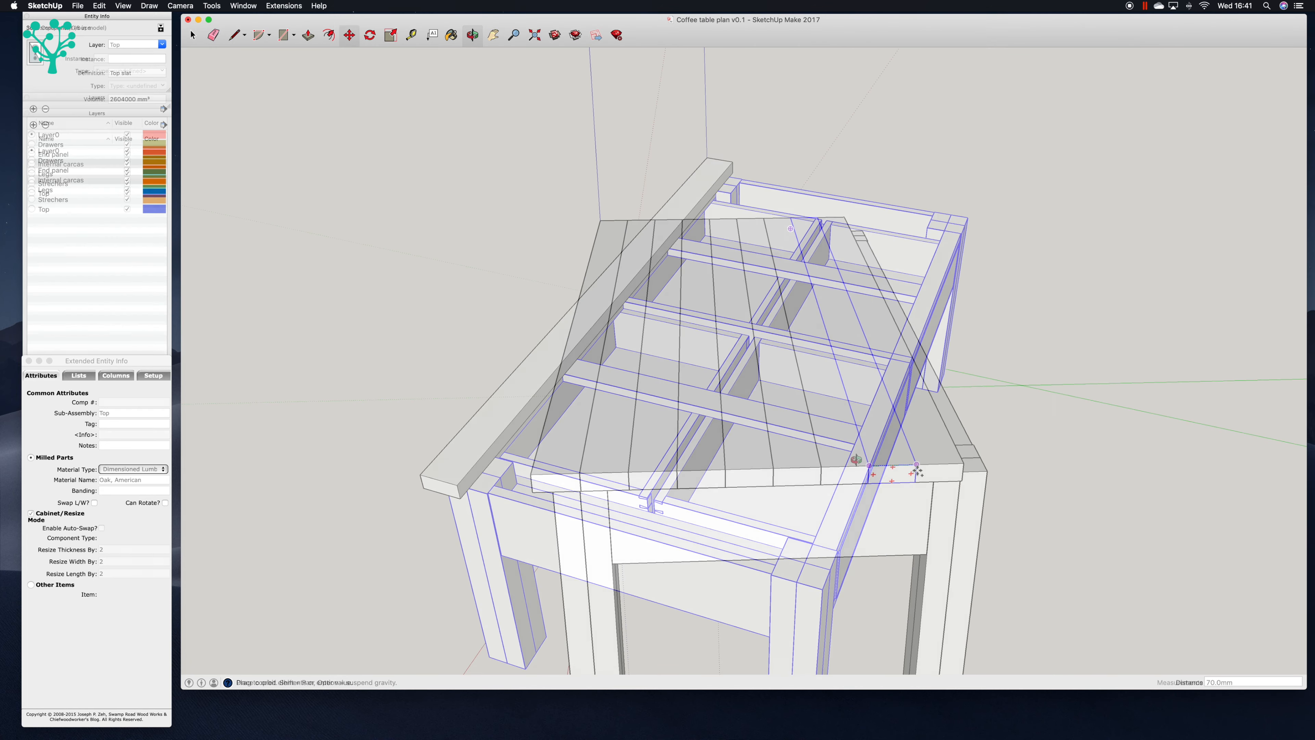
click(918, 464)
key(alt)
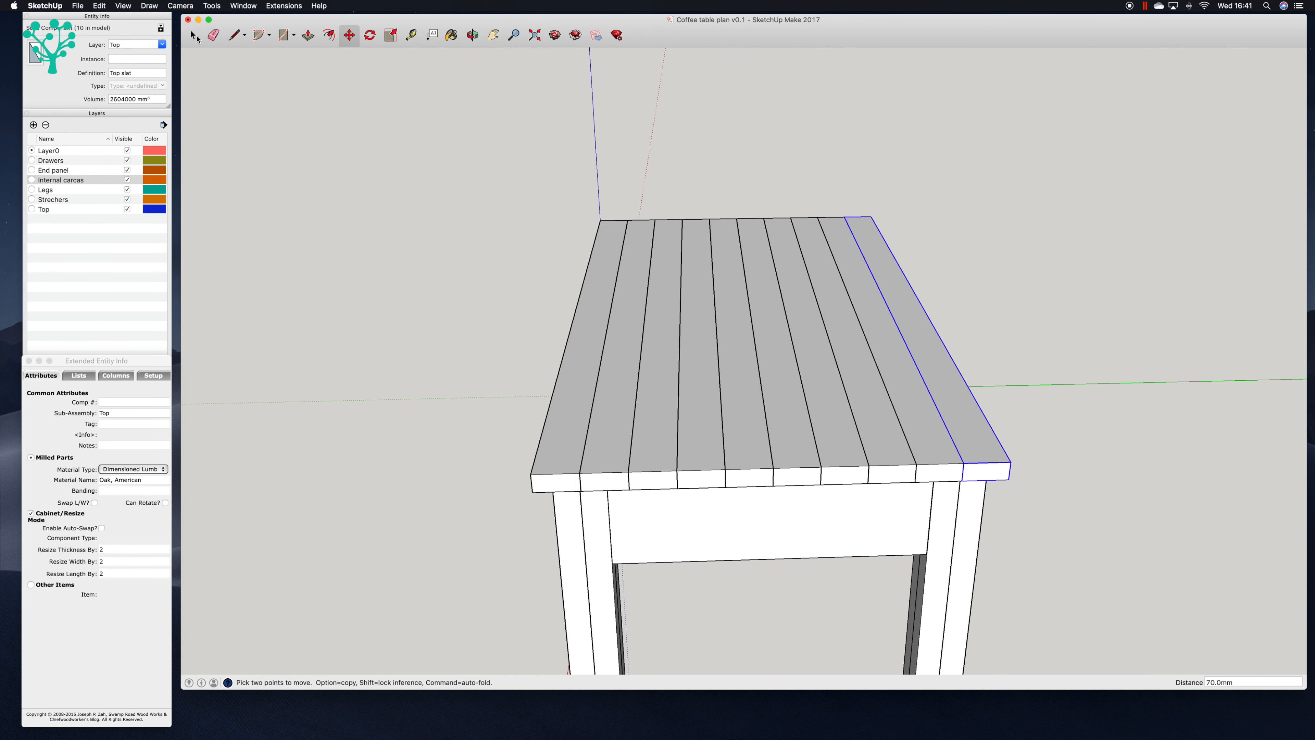
click(311, 258)
click(472, 37)
drag(450, 247, 712, 241)
mouse_move(667, 285)
mouse_down()
mouse_move(910, 382)
mouse_move(1077, 367)
mouse_move(793, 373)
mouse_move(571, 283)
mouse_move(625, 268)
mouse_up()
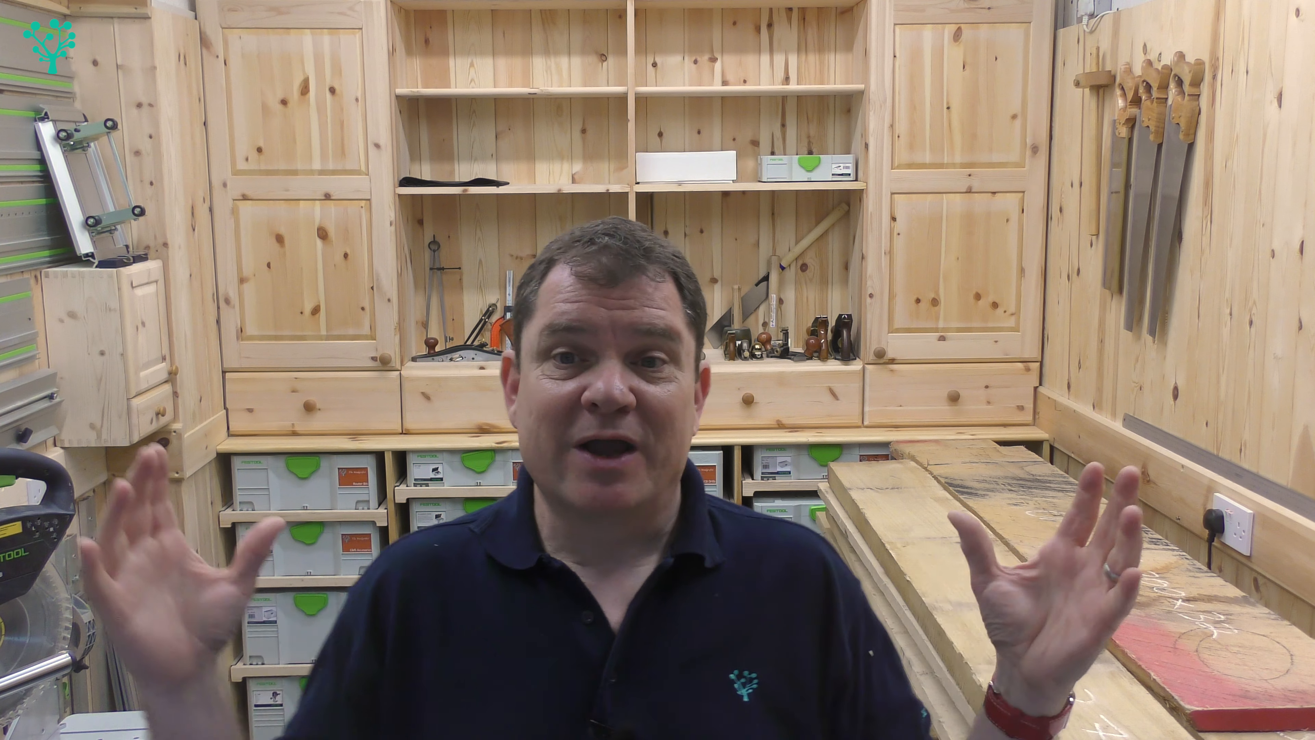